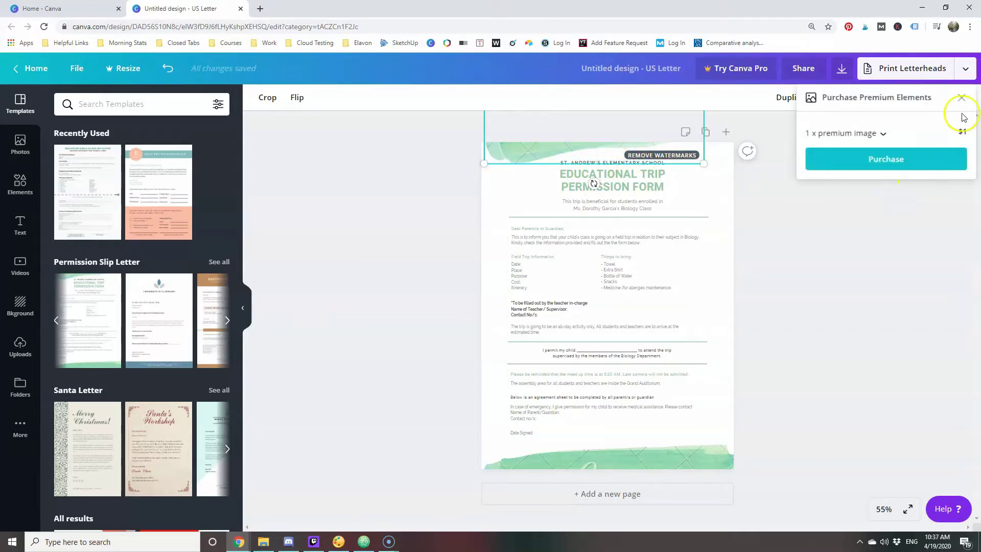
# Dismiss the premium purchase prompt and delete the green watercolor graphics from the top and bottom of the page.
pyautogui.click(961, 97)
pyautogui.click(826, 276)
pyautogui.moveTo(454, 150); pyautogui.dragTo(514, 154)
pyautogui.press('Delete')
pyautogui.moveTo(400, 488); pyautogui.dragTo(632, 471)
pyautogui.press('Delete')
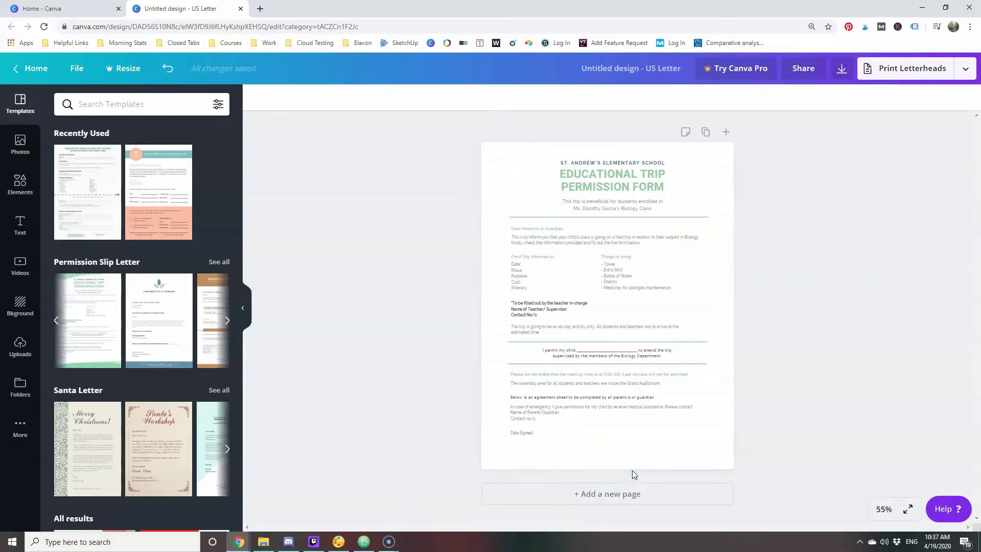
# Search the design elements for "flowers".
pyautogui.click(20, 144)
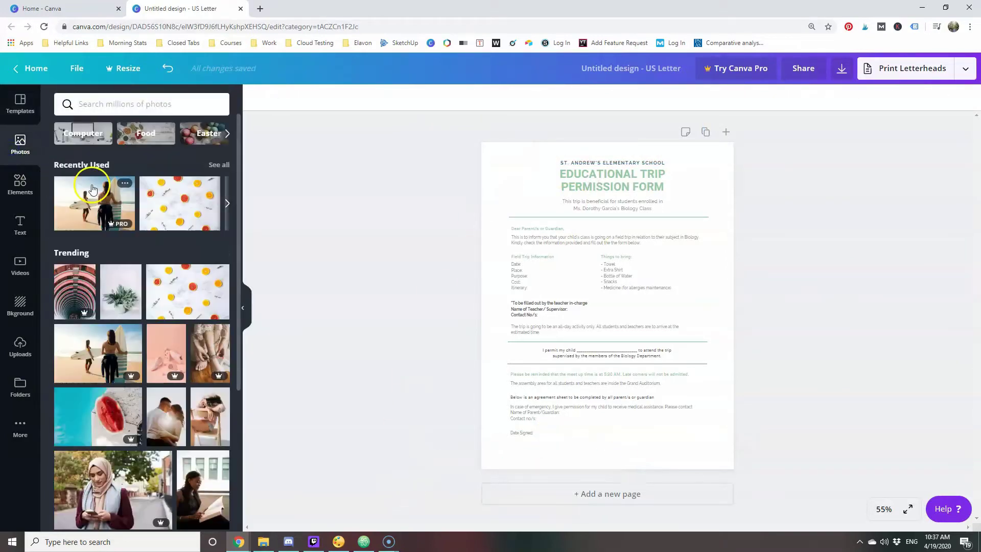
pyautogui.click(17, 190)
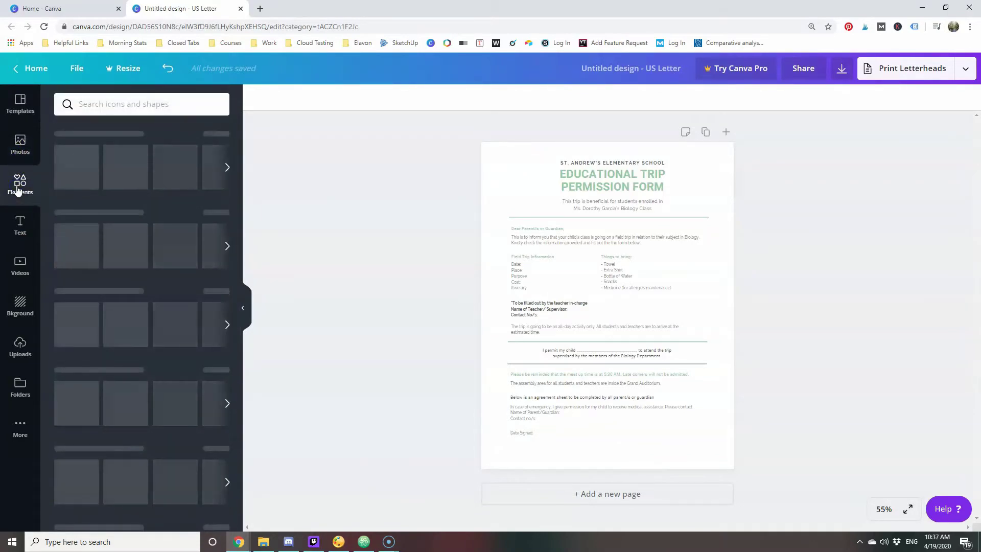
pyautogui.click(108, 104)
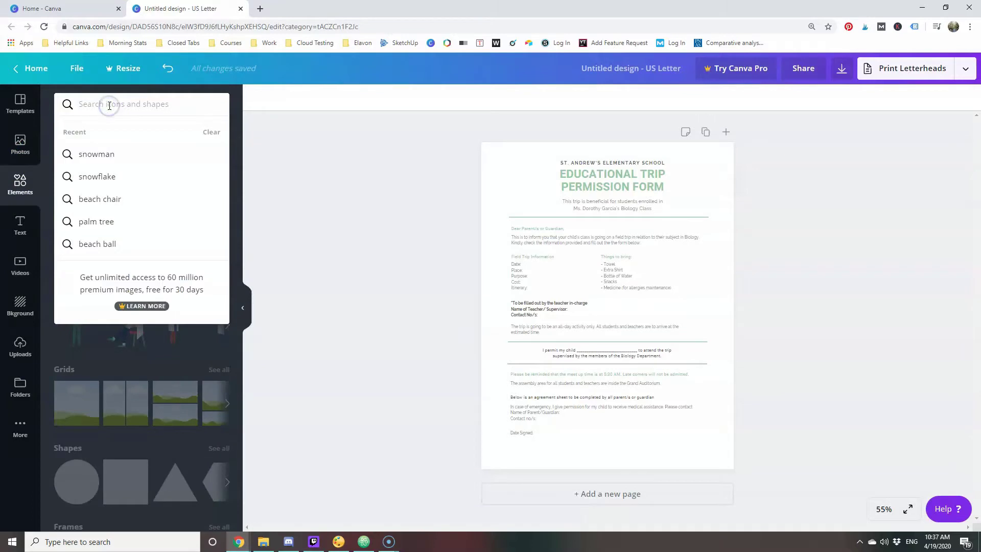
pyautogui.write('flowers')
pyautogui.press('Return')
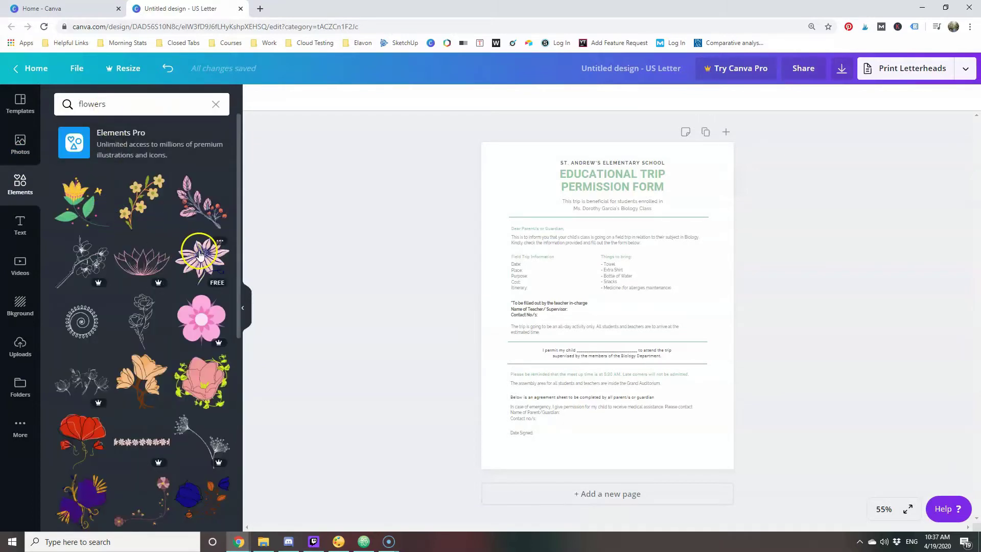
# Add the free pink flower with pointed petals and place it over the page's lower-right corner.
pyautogui.click(200, 255)
pyautogui.moveTo(543, 269); pyautogui.dragTo(686, 445)
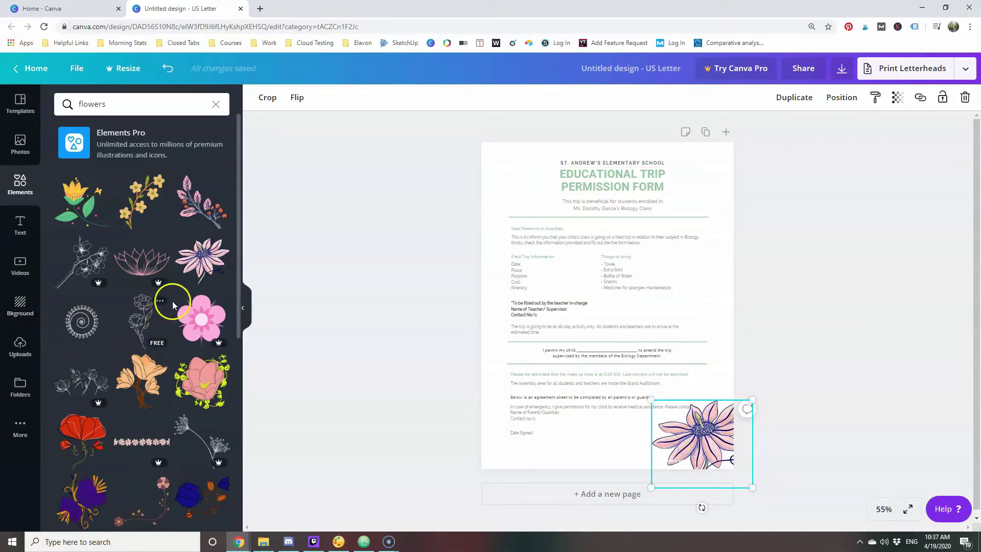
# Add the free round-petaled pink flower and place it over the page's upper-left corner.
pyautogui.scroll(-6, 188, 277)
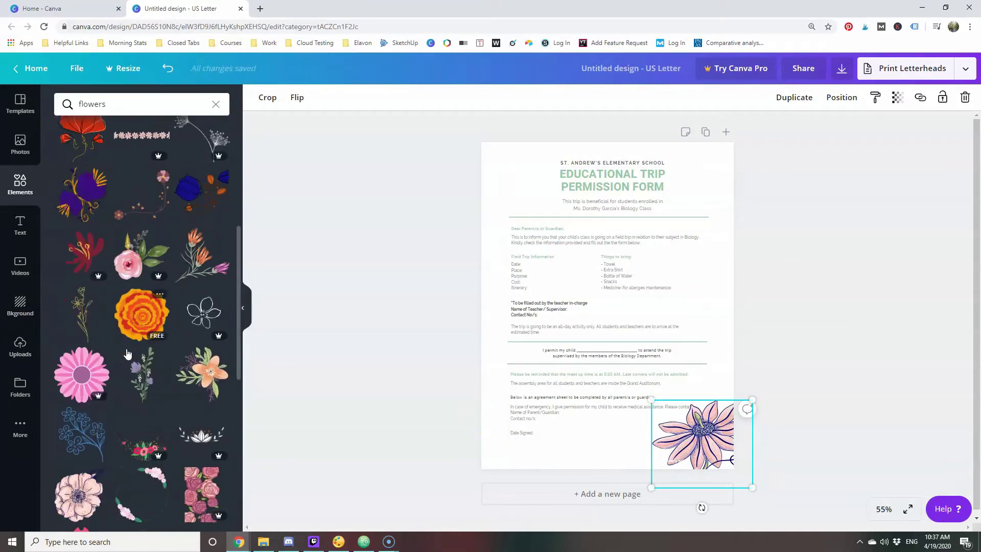
pyautogui.scroll(-2, 127, 353)
pyautogui.click(84, 383)
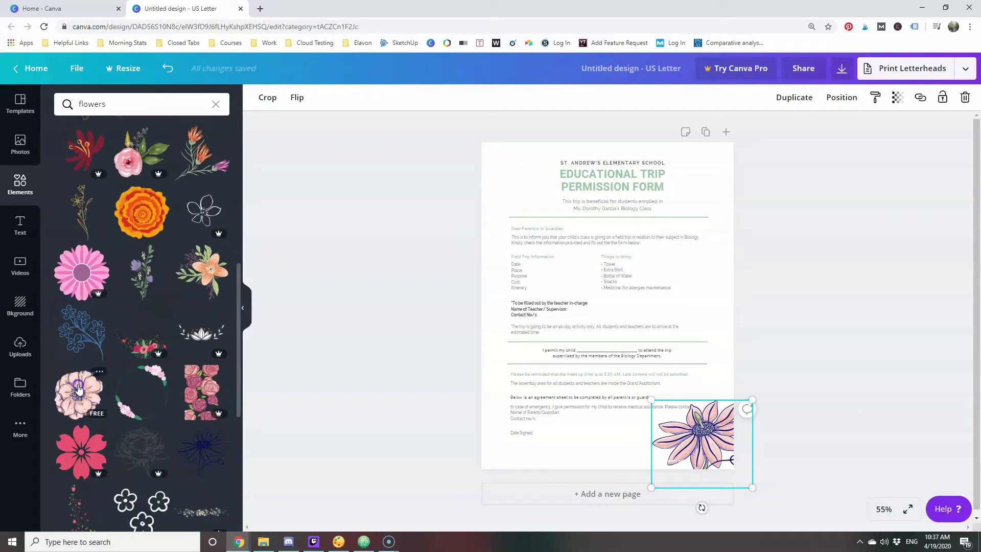
pyautogui.moveTo(608, 311); pyautogui.dragTo(522, 173)
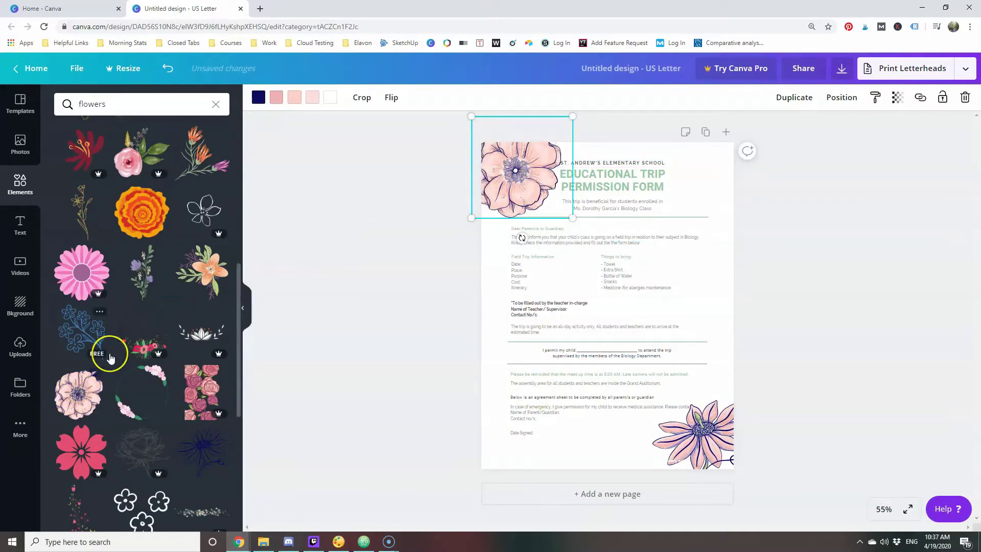
# Add two smaller copies of the round flower, one below it on the page's left edge and one beside it on the top edge.
pyautogui.scroll(-5, 108, 353)
pyautogui.scroll(4, 109, 358)
pyautogui.scroll(-6, 111, 358)
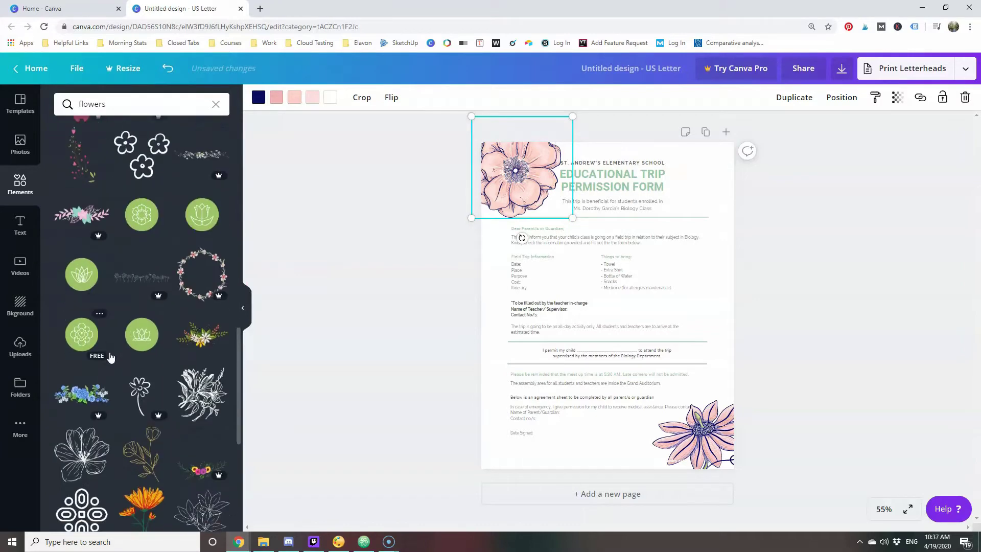
pyautogui.scroll(-3, 110, 357)
pyautogui.moveTo(492, 177); pyautogui.dragTo(475, 232)
pyautogui.moveTo(556, 171); pyautogui.dragTo(483, 237)
pyautogui.moveTo(522, 197); pyautogui.dragTo(560, 151)
pyautogui.moveTo(403, 131); pyautogui.dragTo(448, 188)
# Group the three flowers in the page's upper-left corner.
pyautogui.click(561, 148)
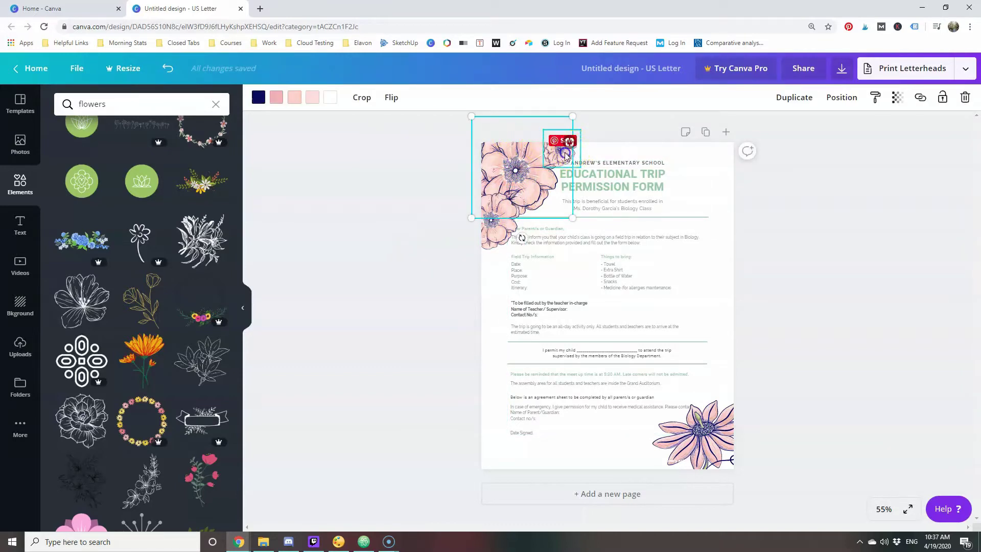
pyautogui.keyDown('shift'); pyautogui.click(566, 153); pyautogui.keyUp('shift')
pyautogui.keyDown('shift'); pyautogui.click(492, 231); pyautogui.keyUp('shift')
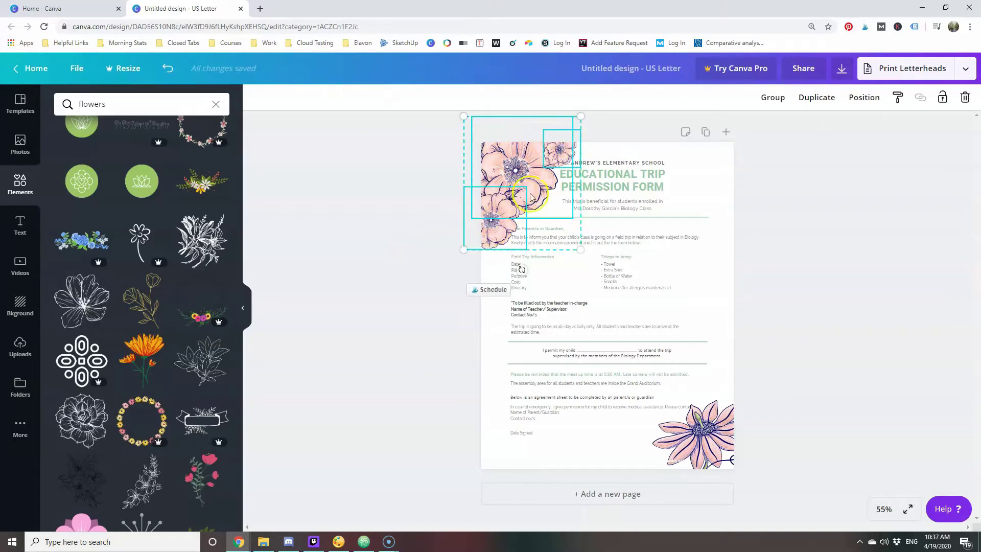
pyautogui.click(771, 97)
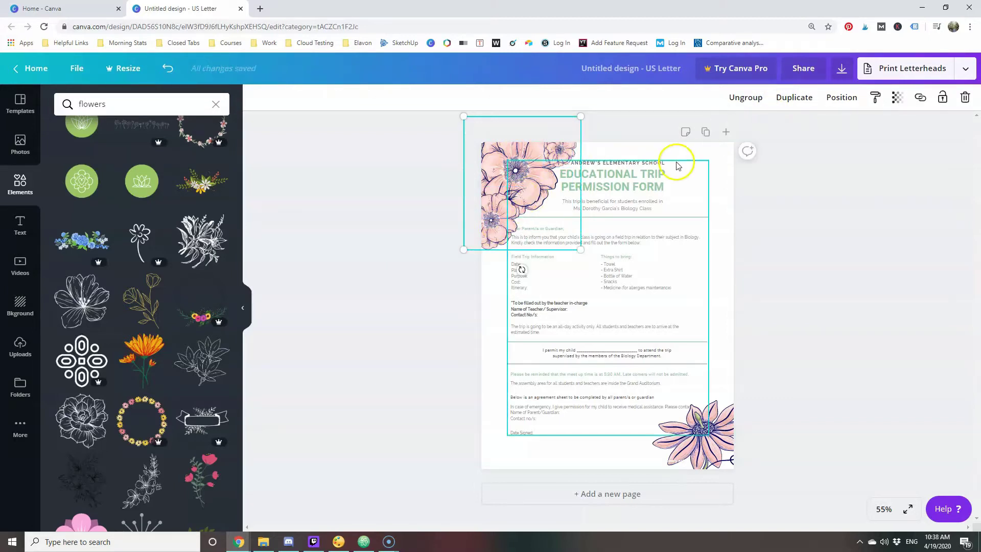
# Duplicate the flower group, rotate the copy about a quarter turn and place it over the page's upper-right corner.
pyautogui.click(793, 97)
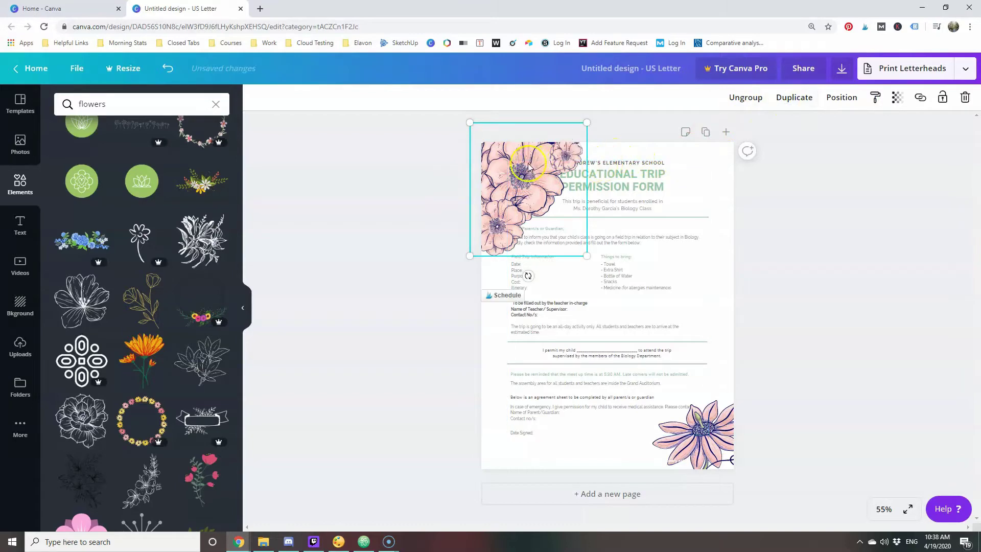
pyautogui.moveTo(529, 166); pyautogui.dragTo(662, 167)
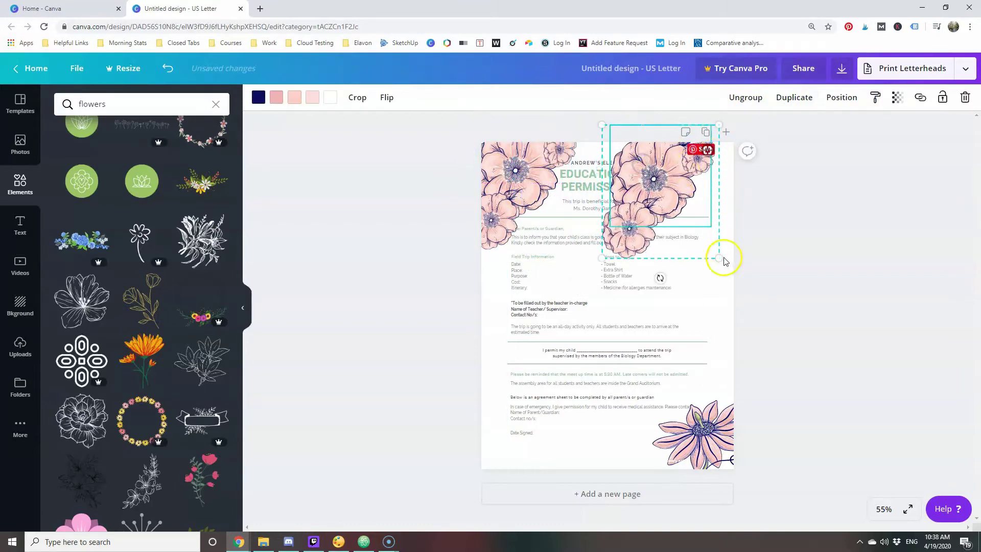
pyautogui.moveTo(561, 254); pyautogui.dragTo(558, 192)
pyautogui.moveTo(639, 191); pyautogui.dragTo(705, 195)
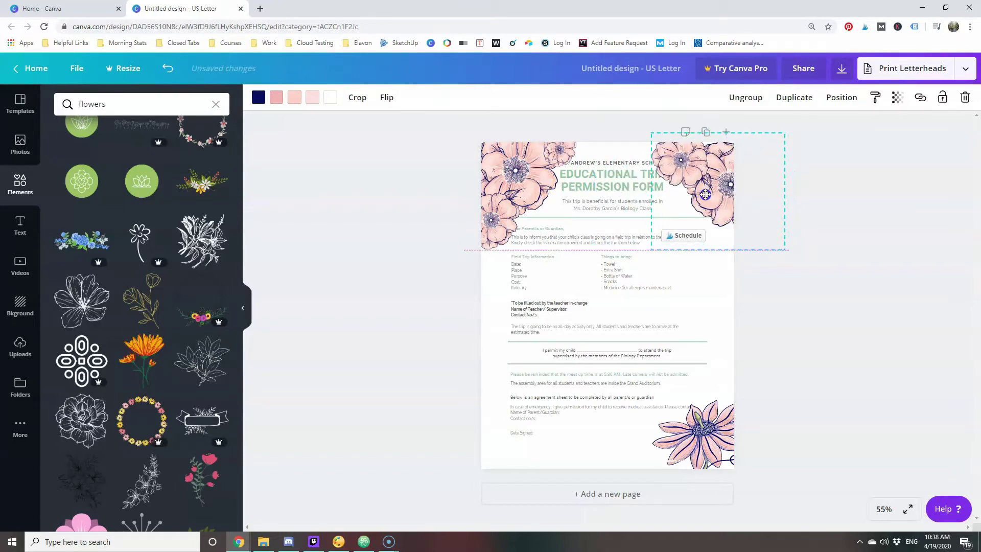
pyautogui.click(335, 255)
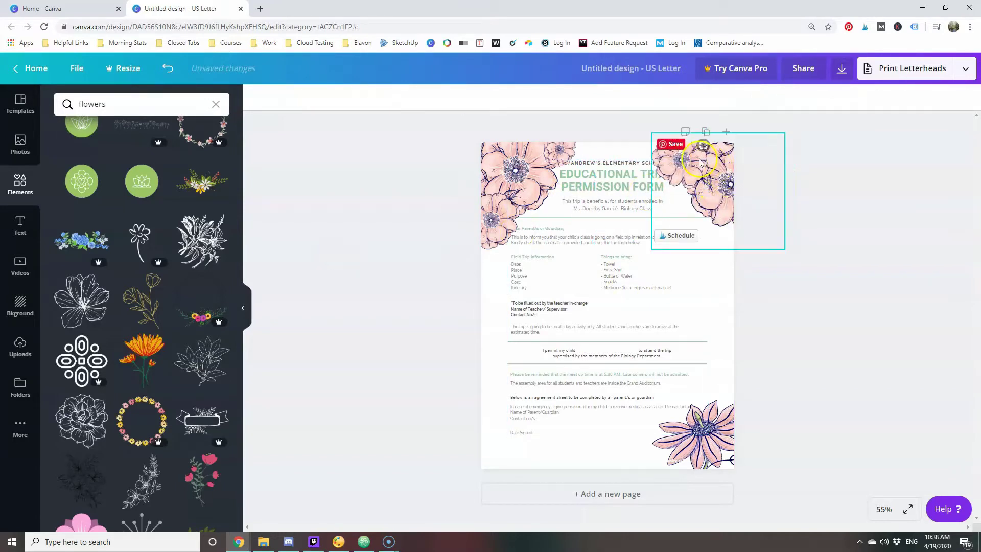
# Delete the rotated flower group at the page's upper-right corner and the single flower at the lower-right corner.
pyautogui.click(728, 184)
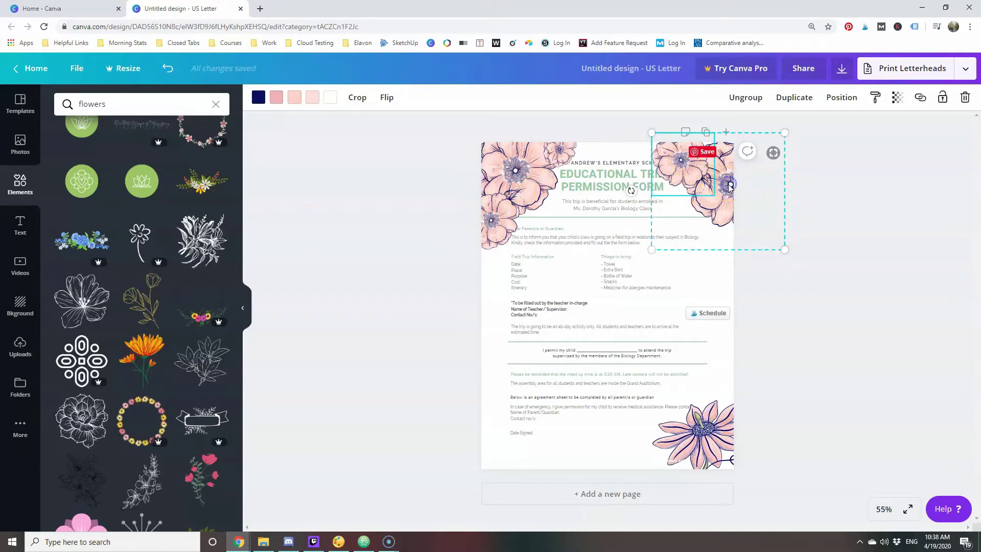
pyautogui.press('Delete')
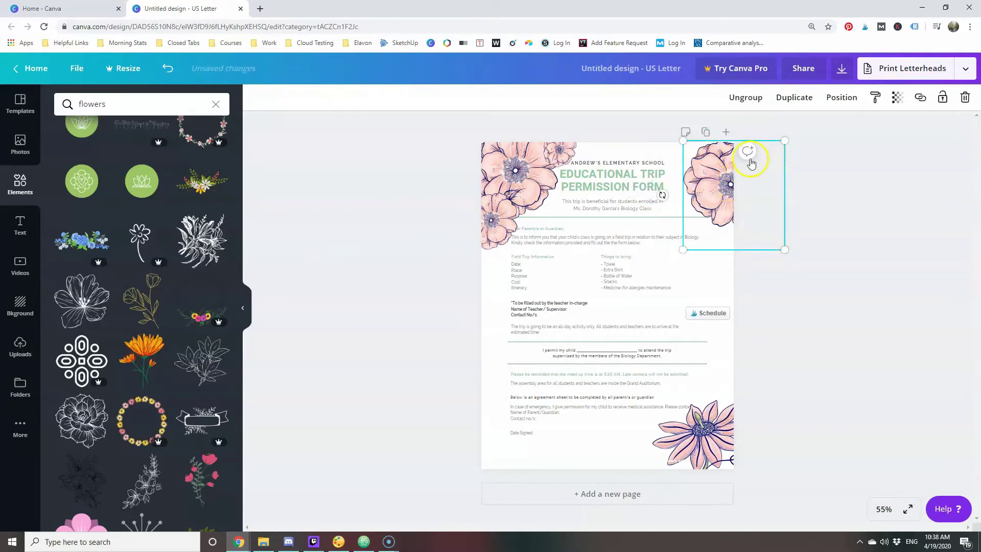
pyautogui.press('Delete')
pyautogui.click(725, 435)
pyautogui.press('Delete')
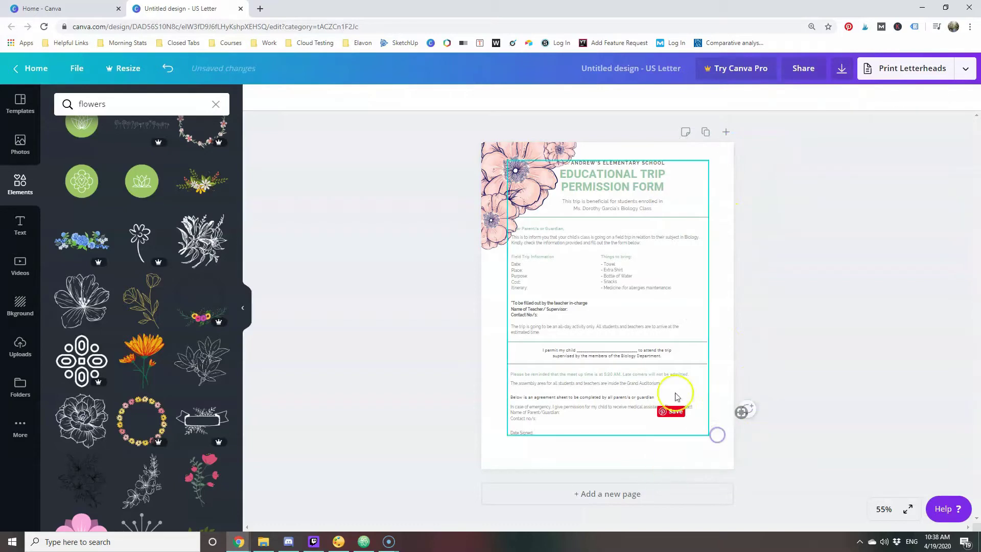
# Duplicate the upper-left flower group, rotate the copy about a half turn and fit it into the page's lower-right corner.
pyautogui.moveTo(462, 131); pyautogui.dragTo(523, 205)
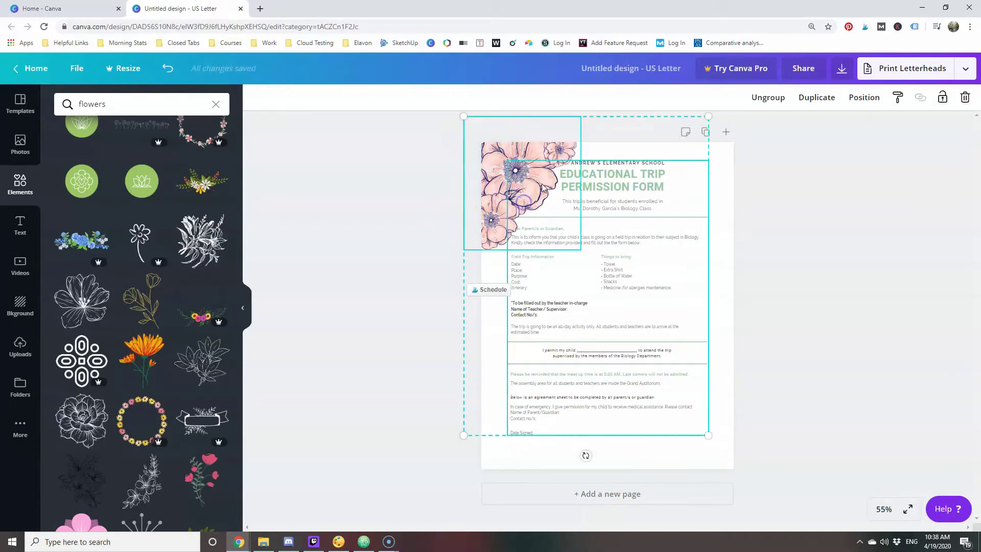
pyautogui.click(510, 177)
pyautogui.click(797, 97)
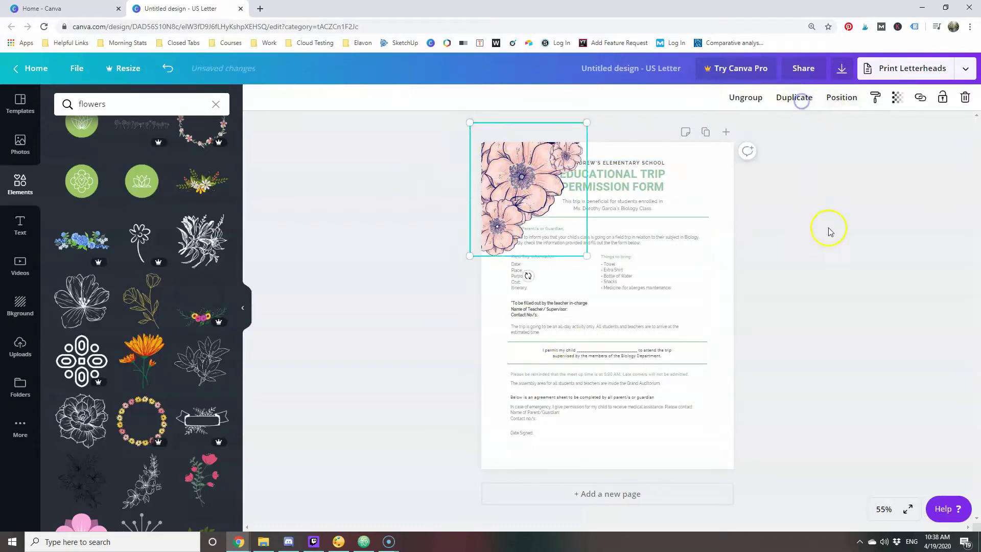
pyautogui.moveTo(551, 210); pyautogui.dragTo(724, 388)
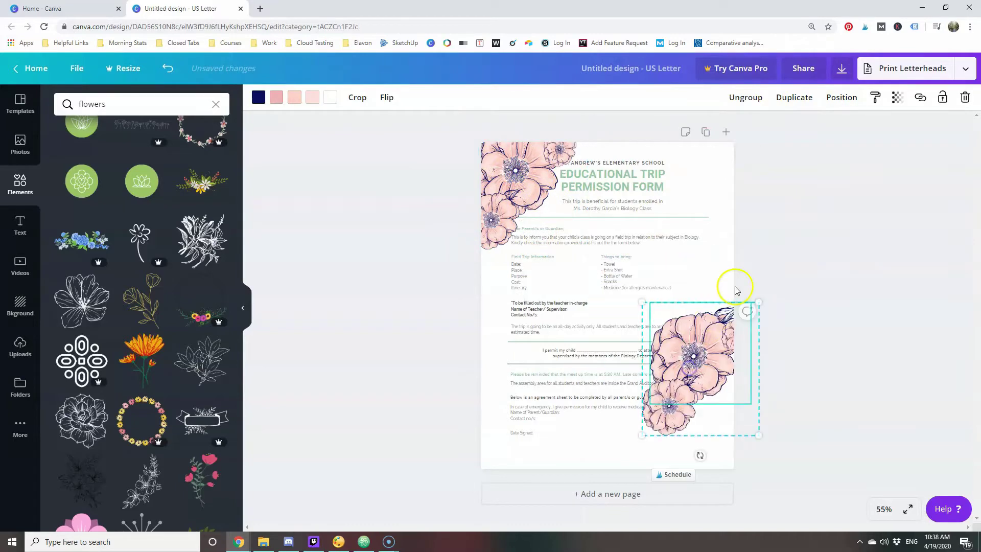
pyautogui.moveTo(698, 454)
pyautogui.mouseDown()
pyautogui.moveTo(624, 406)
pyautogui.moveTo(630, 344)
pyautogui.moveTo(717, 351)
pyautogui.moveTo(712, 342)
pyautogui.moveTo(697, 355)
pyautogui.moveTo(695, 438)
pyautogui.mouseUp()
pyautogui.click(812, 311)
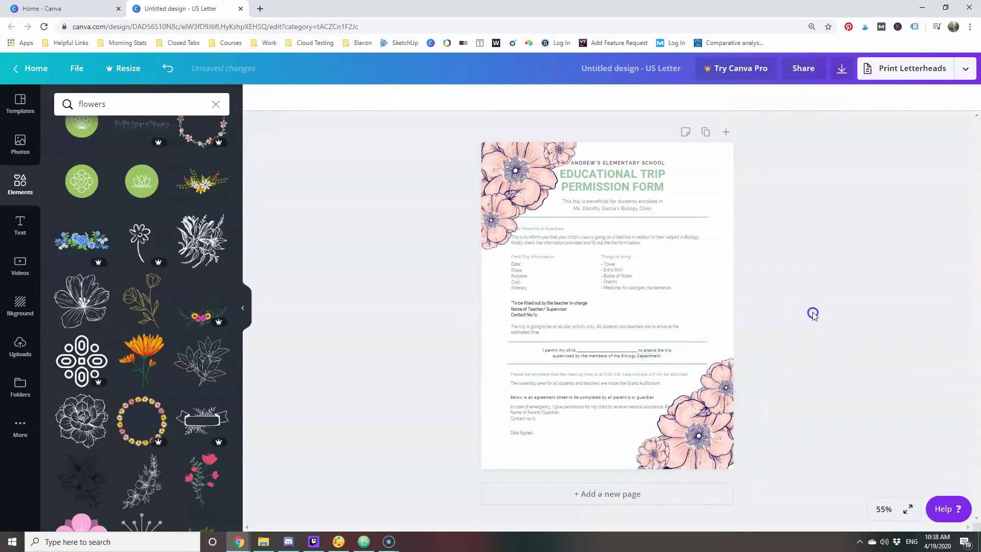
# Ungroup the form text and delete the subtitle, upper divider, greeting paragraph and things-to-bring list.
pyautogui.click(636, 186)
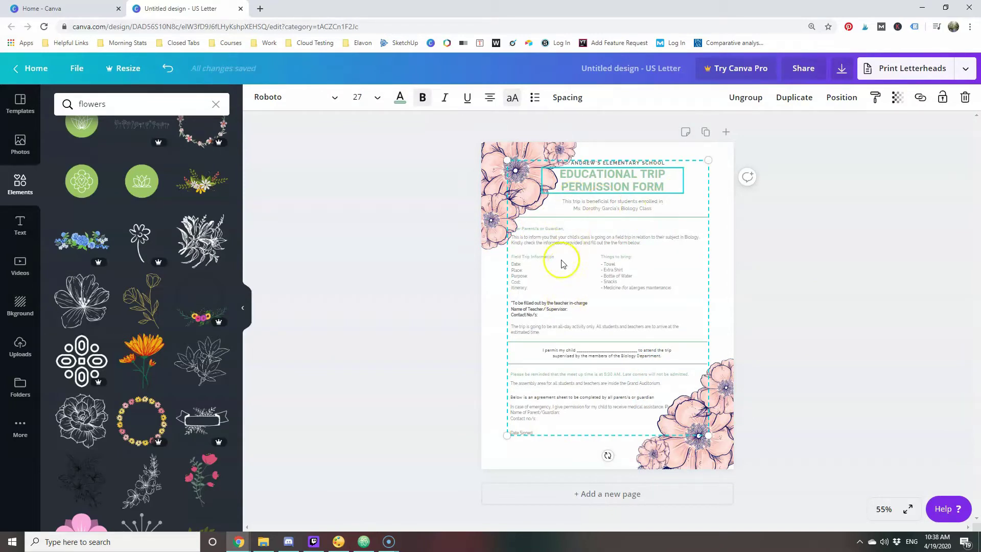
pyautogui.click(856, 234)
pyautogui.moveTo(865, 208); pyautogui.dragTo(623, 299)
pyautogui.press('Delete')
pyautogui.moveTo(623, 234); pyautogui.dragTo(522, 338)
pyautogui.click(820, 229)
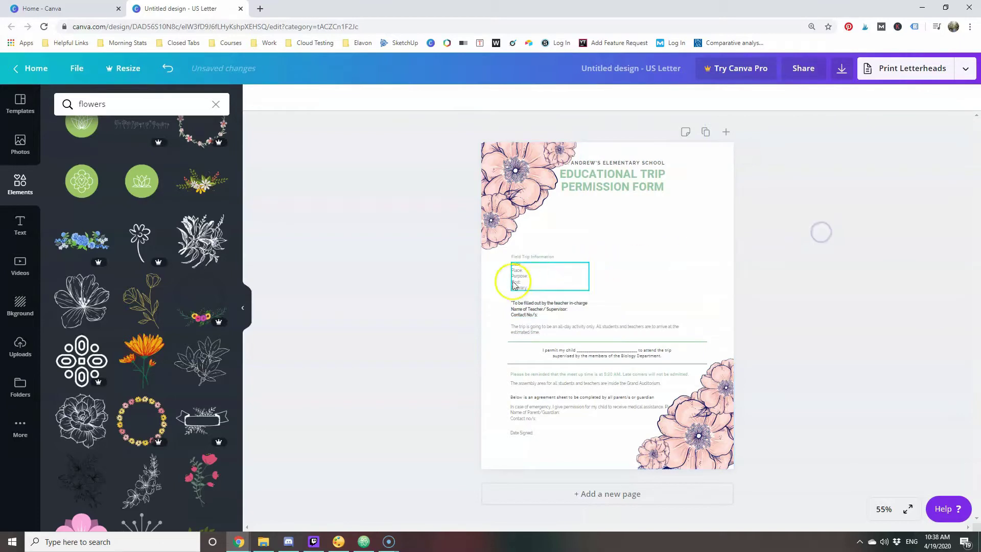
# Delete the field trip information heading and list, plus all remaining text and dividers below them.
pyautogui.click(510, 277)
pyautogui.press('Delete')
pyautogui.click(537, 257)
pyautogui.press('Delete')
pyautogui.moveTo(452, 298); pyautogui.dragTo(573, 441)
pyautogui.press('Delete')
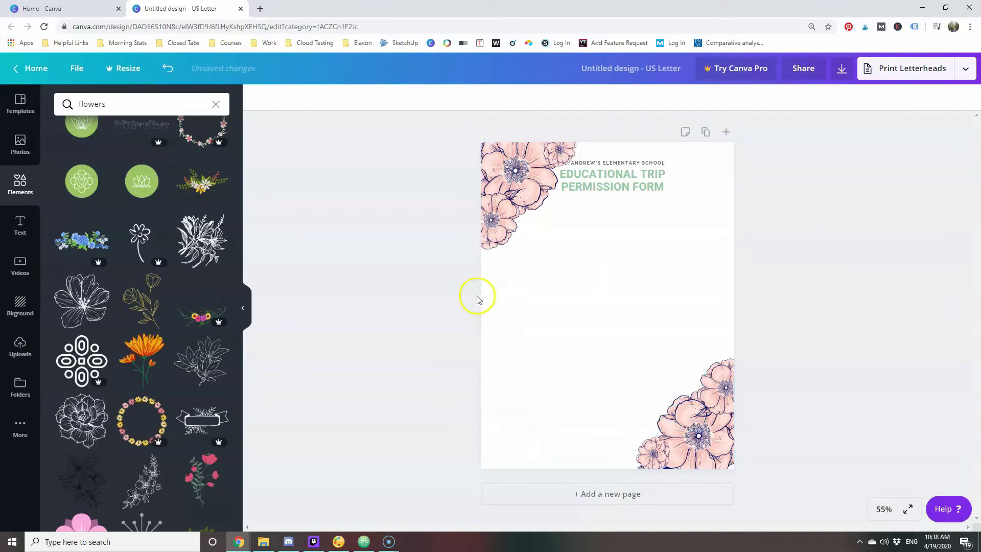
# Lock the flower groups in the page's upper-left and lower-right corners.
pyautogui.click(502, 219)
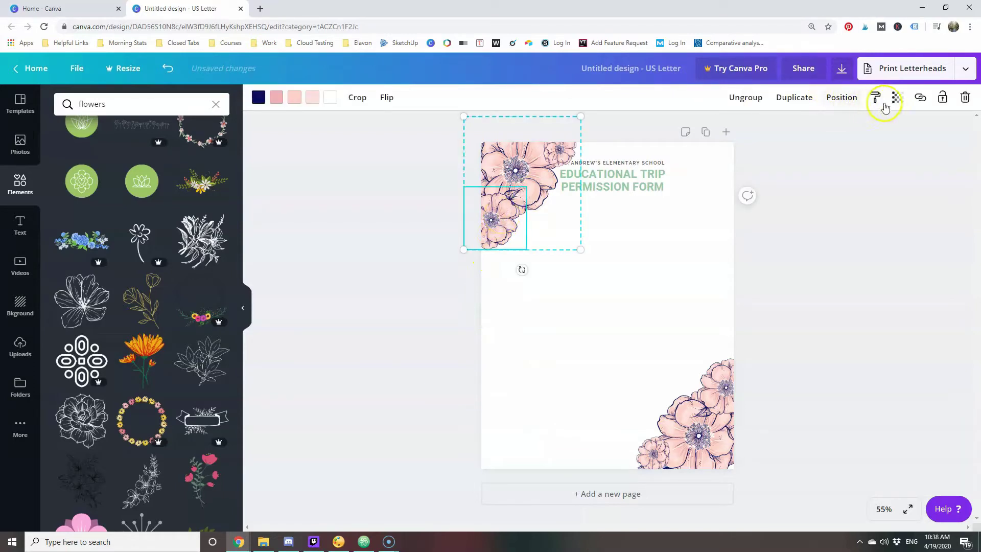
pyautogui.click(943, 98)
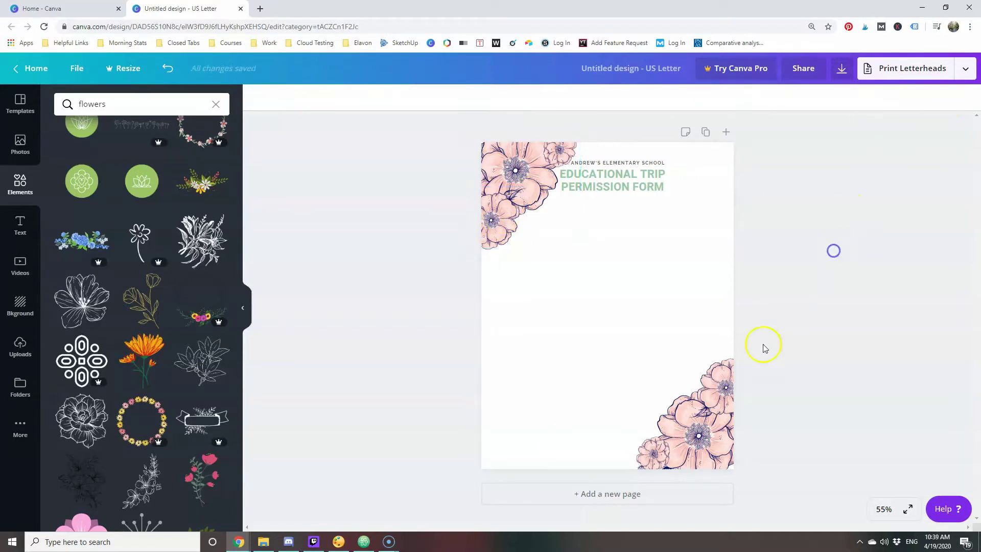
pyautogui.click(738, 367)
pyautogui.click(943, 98)
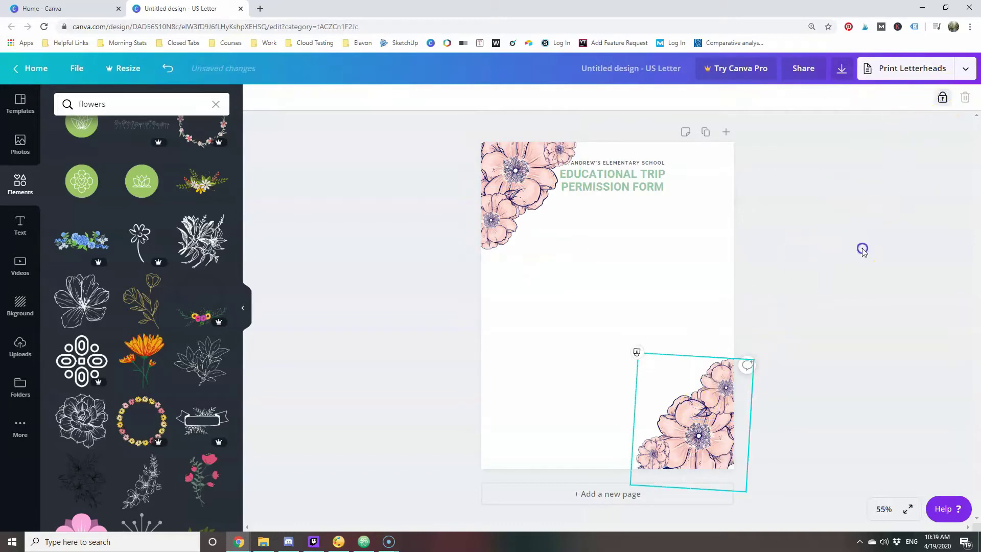
# Delete the school name line and replace the heading text with "GETTING IT".
pyautogui.click(624, 162)
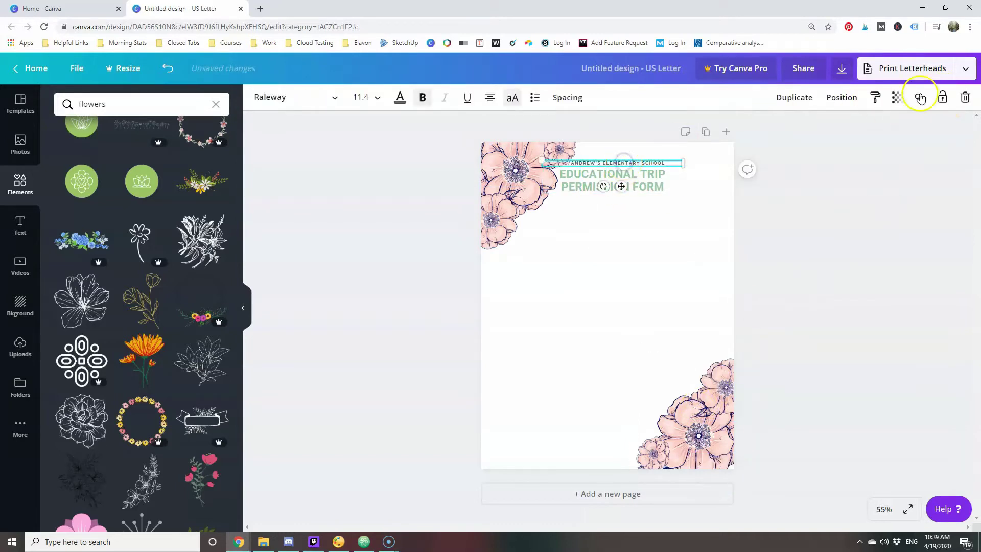
pyautogui.click(965, 97)
pyautogui.click(611, 180)
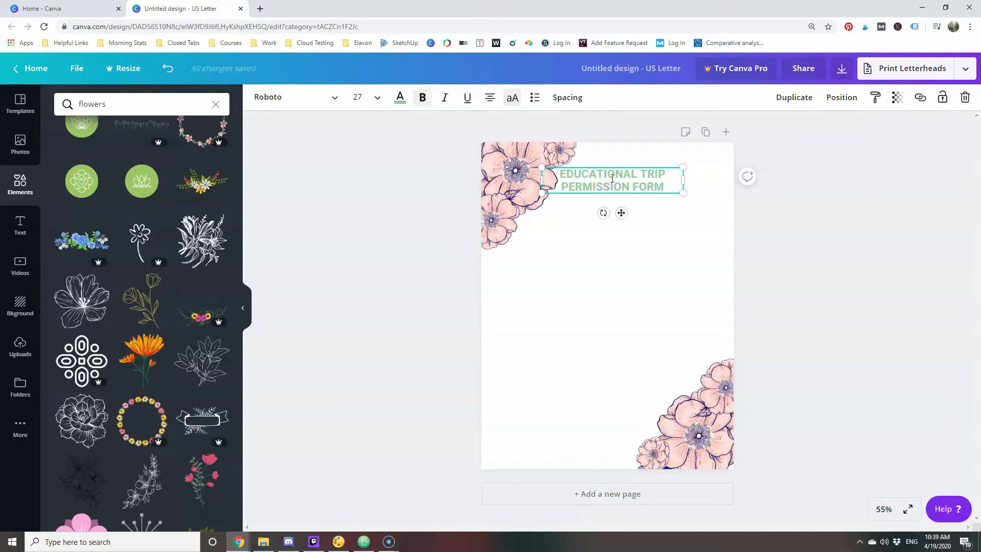
pyautogui.doubleClick(611, 178)
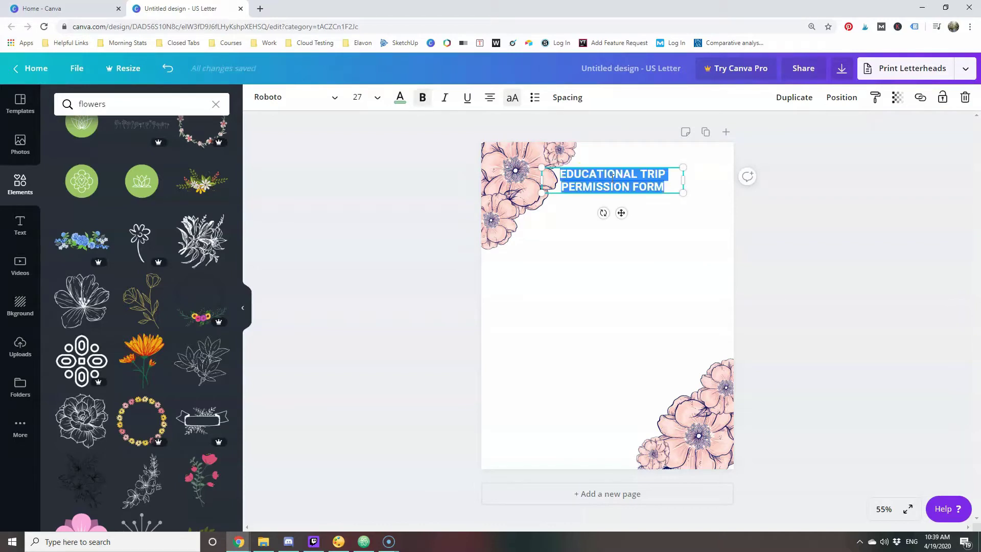
pyautogui.write('GETTING IT')
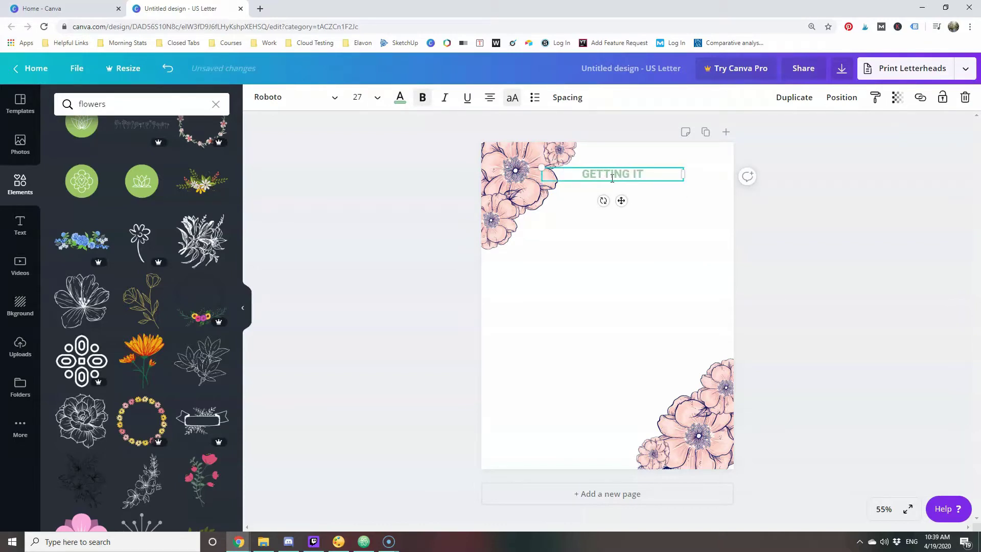
# Set the "GETTING IT" heading's text color to dark blue and narrow its text box.
pyautogui.click(400, 97)
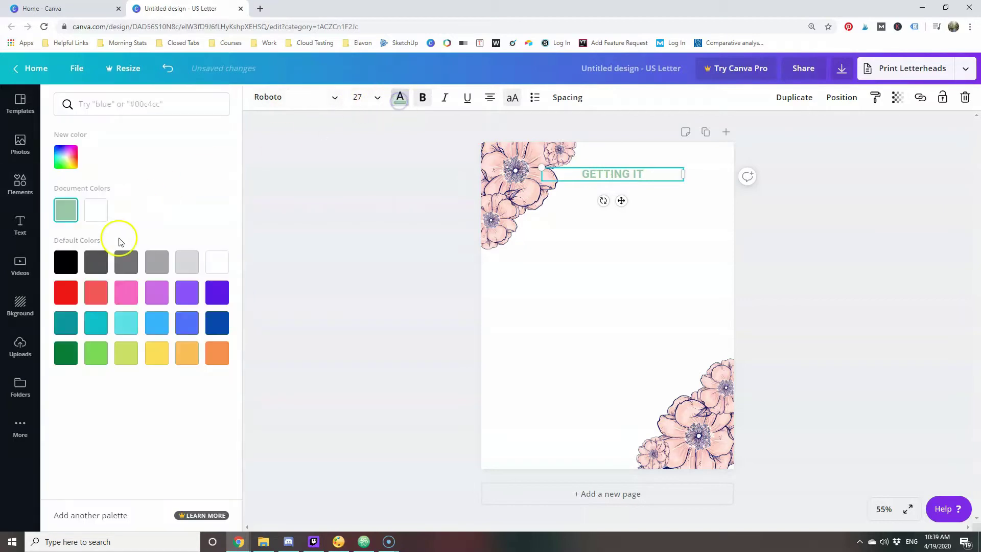
pyautogui.click(123, 301)
pyautogui.moveTo(683, 174); pyautogui.dragTo(650, 177)
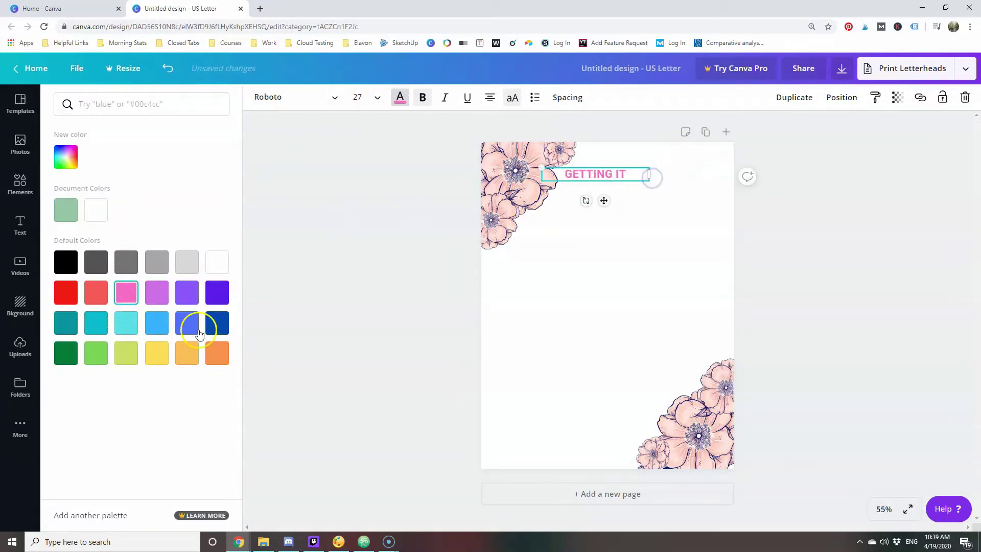
pyautogui.click(217, 323)
pyautogui.click(288, 210)
pyautogui.click(308, 185)
pyautogui.click(635, 232)
# Duplicate the "GETTING IT" heading, place the copy below it and replace its text with "DONE!".
pyautogui.click(616, 177)
pyautogui.click(794, 97)
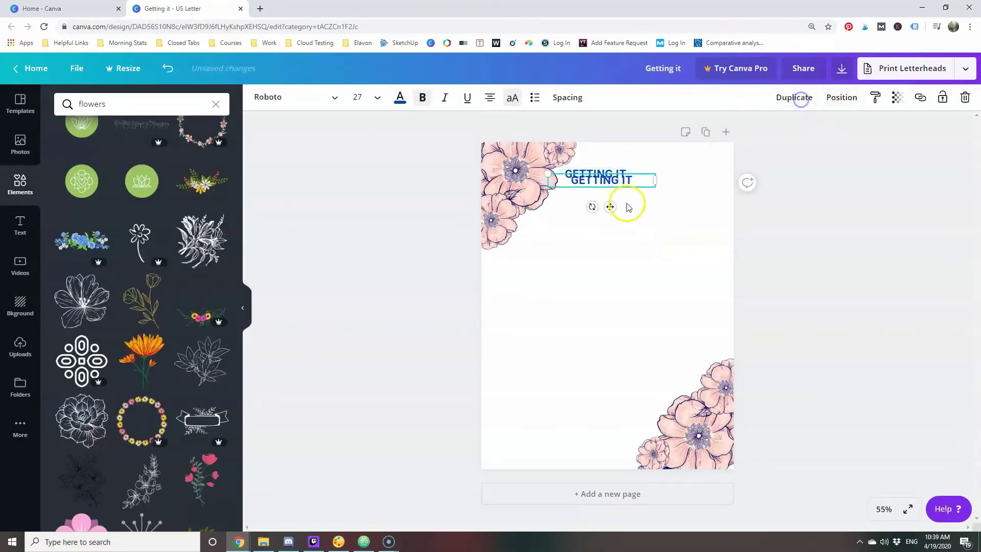
pyautogui.moveTo(627, 201); pyautogui.dragTo(629, 210)
pyautogui.doubleClick(628, 206)
pyautogui.write('DONE!')
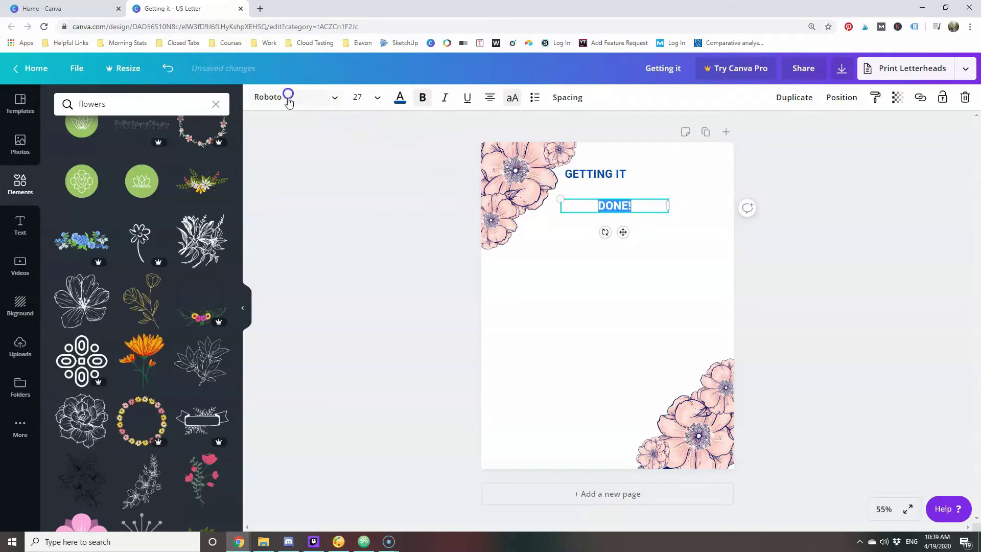
# Search the fonts for "script" and try Courgette and Allura on the "DONE!" text.
pyautogui.click(288, 97)
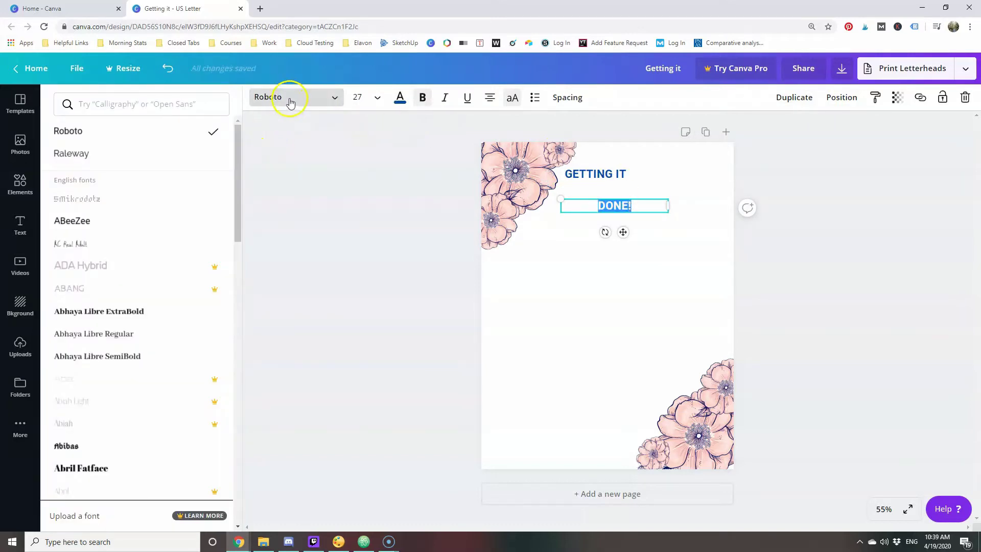
pyautogui.click(153, 104)
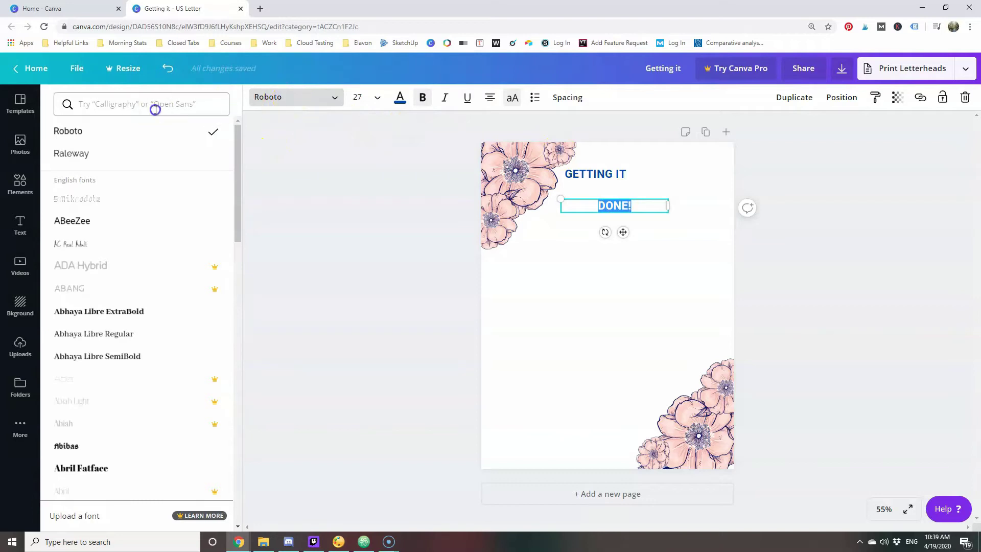
pyautogui.write('script')
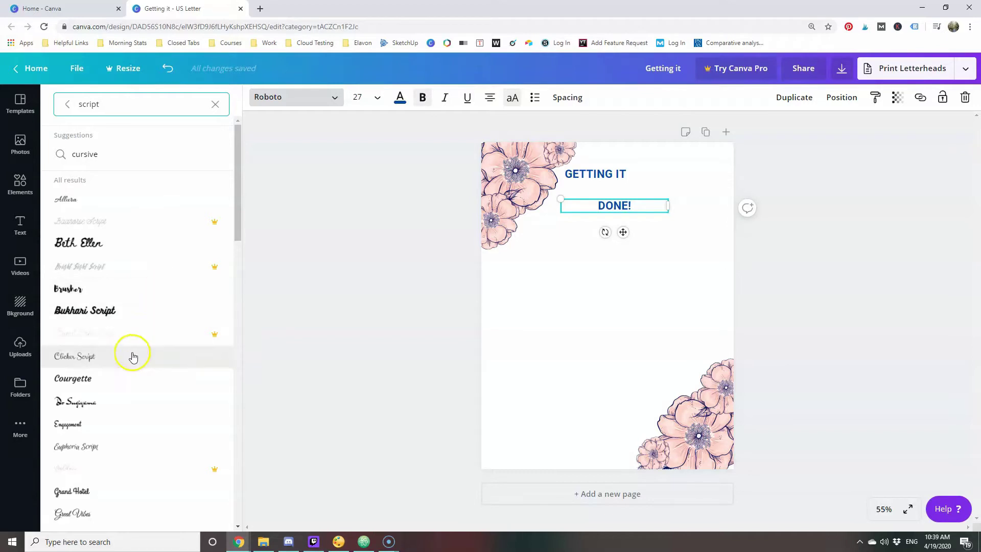
pyautogui.click(121, 372)
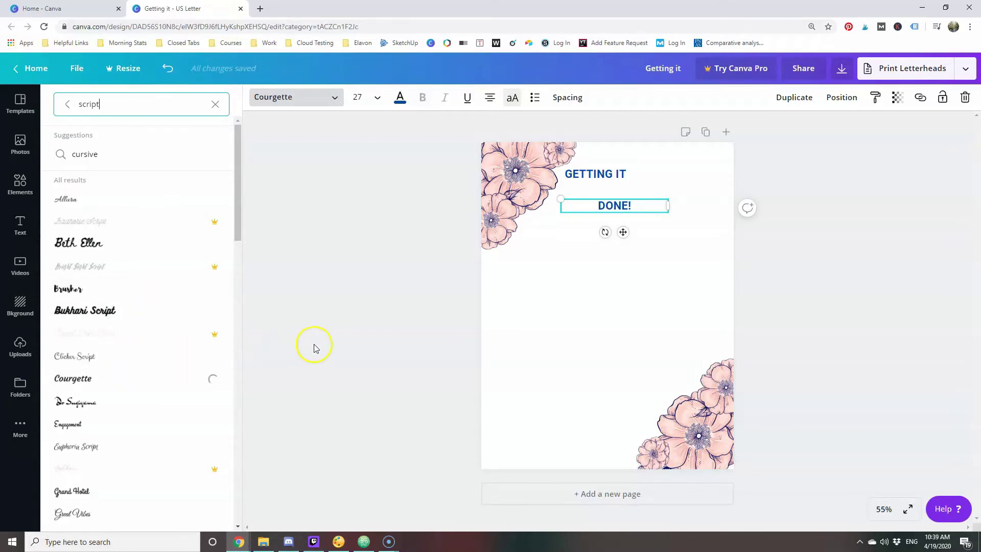
pyautogui.click(83, 200)
# Turn off uppercase for the "Done!" text and try the Beth Ellen and Lobster Two fonts on it.
pyautogui.moveTo(607, 206); pyautogui.dragTo(639, 205)
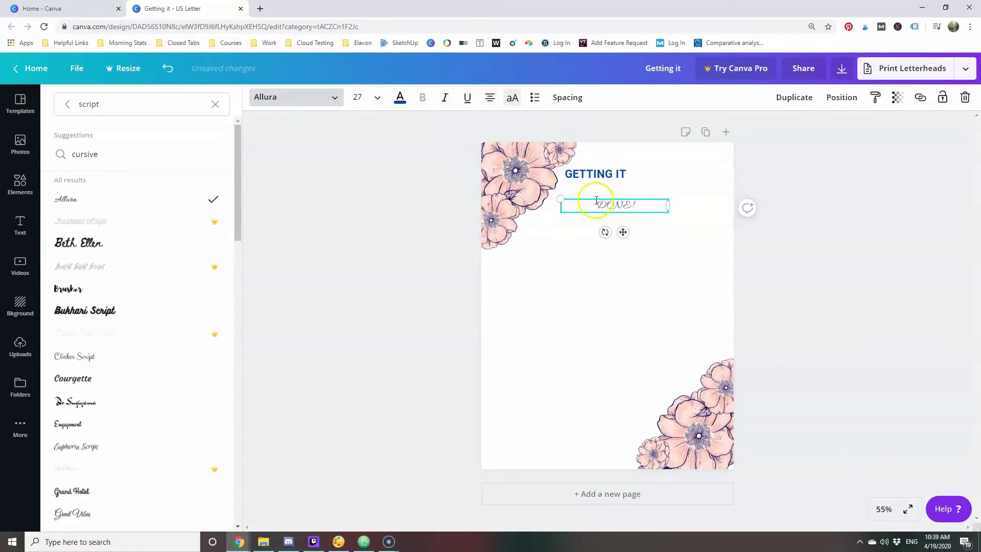
pyautogui.click(513, 100)
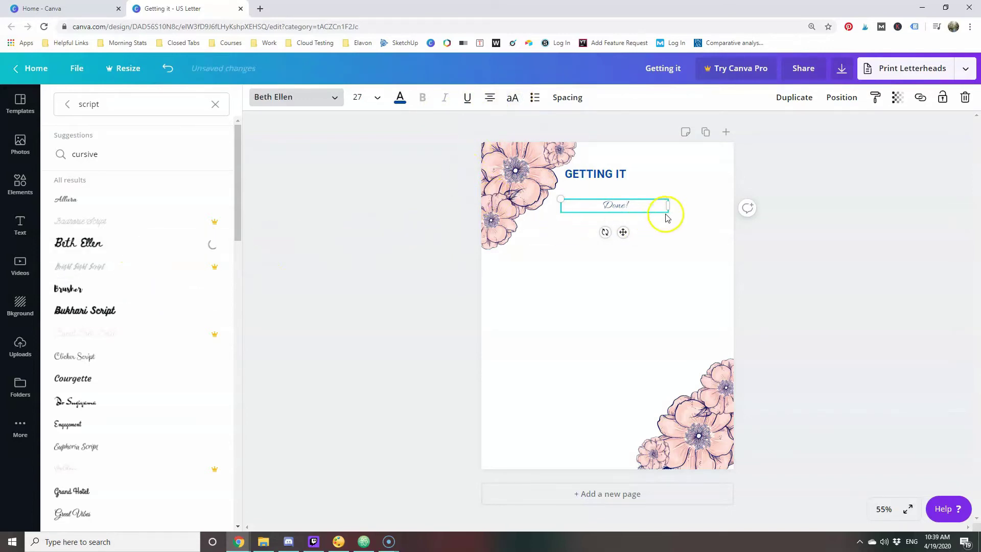
pyautogui.scroll(-6, 143, 340)
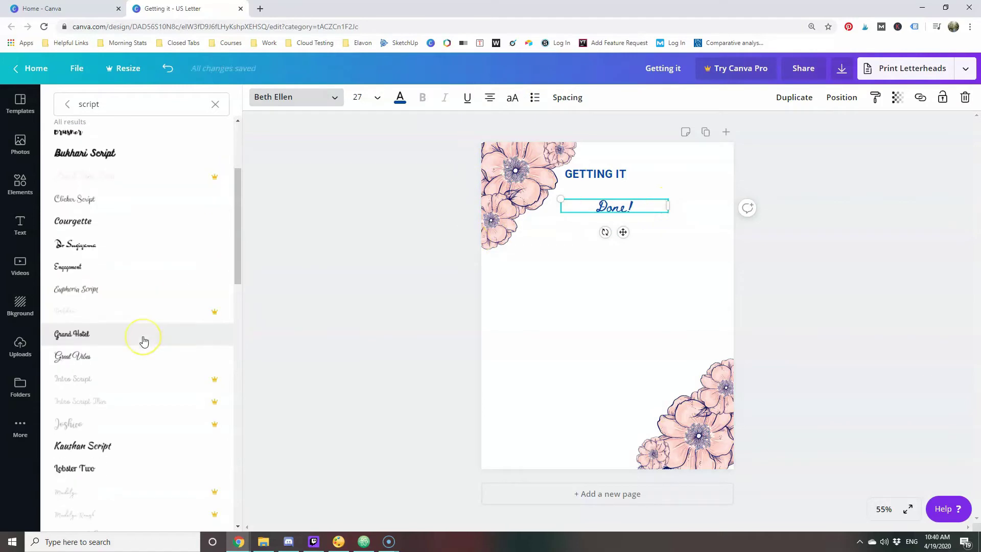
pyautogui.click(134, 324)
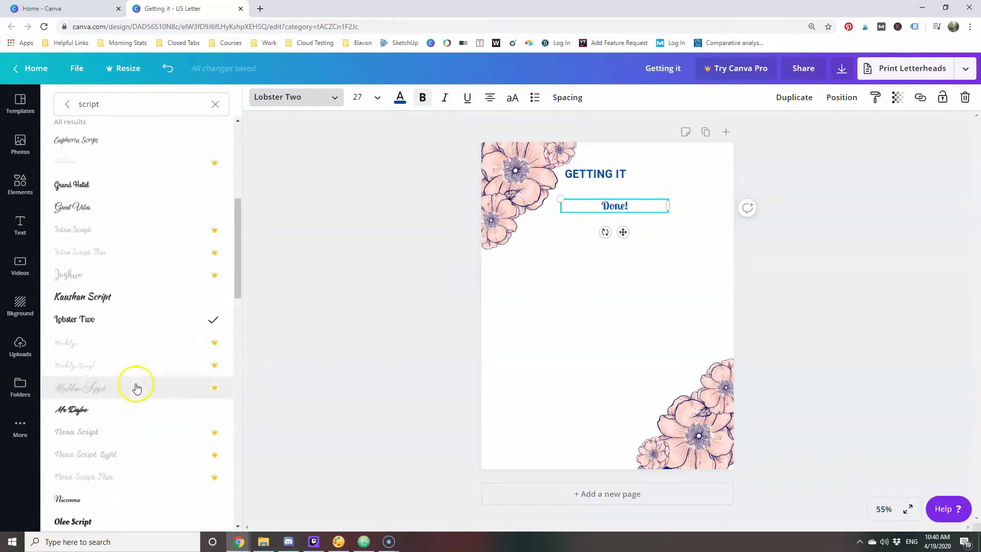
# Apply the Playlist Script font to the "Done!" text.
pyautogui.scroll(-3, 133, 388)
pyautogui.scroll(-3, 134, 391)
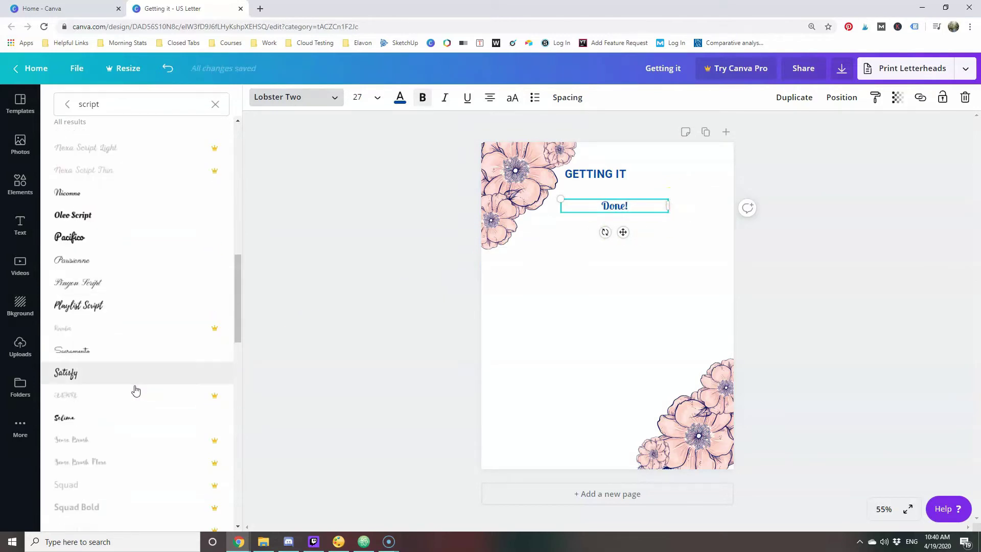
pyautogui.click(116, 315)
pyautogui.click(112, 374)
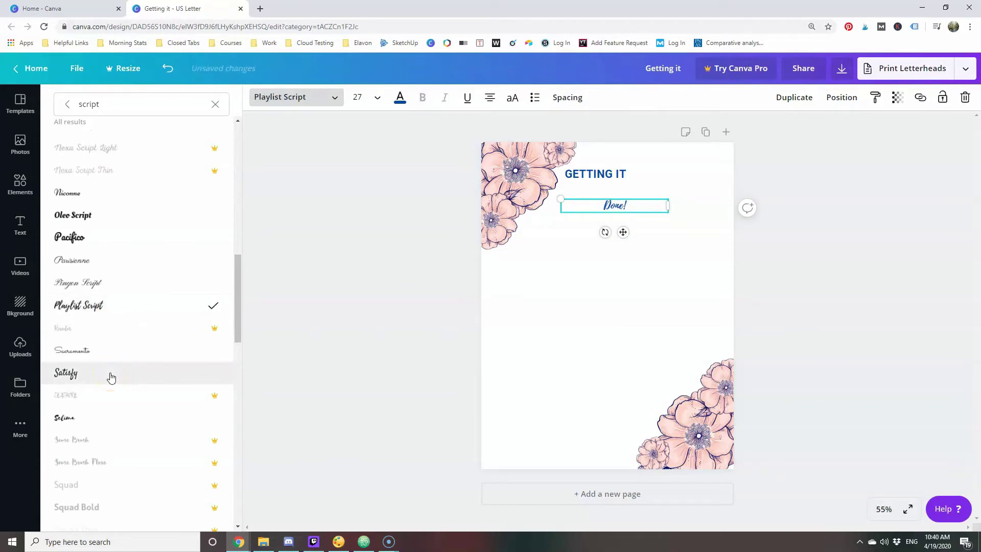
# Enlarge the "Done!" text to about size 84.6 and place it directly to the right of "GETTING IT".
pyautogui.moveTo(667, 205); pyautogui.dragTo(598, 209)
pyautogui.moveTo(594, 215); pyautogui.dragTo(665, 251)
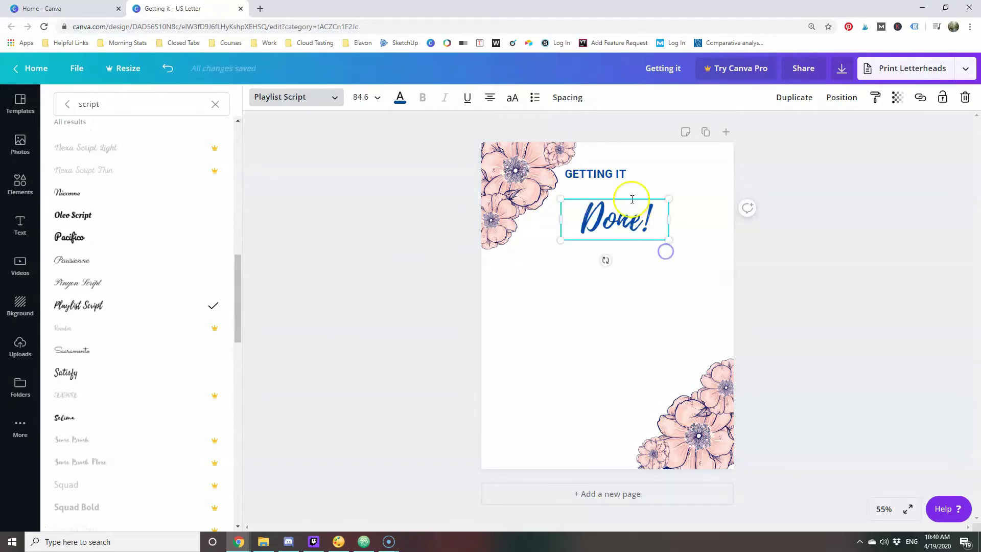
pyautogui.moveTo(631, 195); pyautogui.dragTo(680, 154)
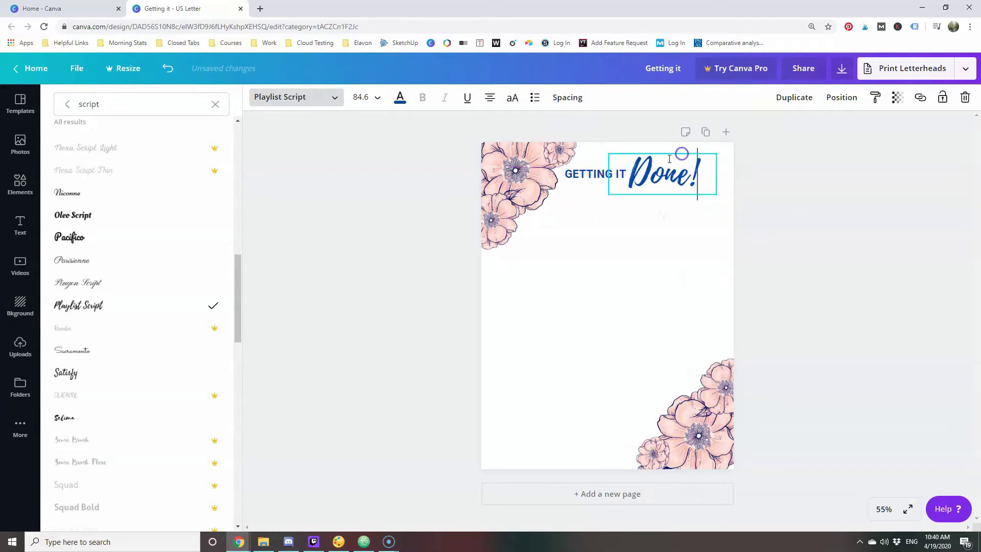
# Give the "Done!" text a custom medium pink color, about #cf5aa7.
pyautogui.click(400, 97)
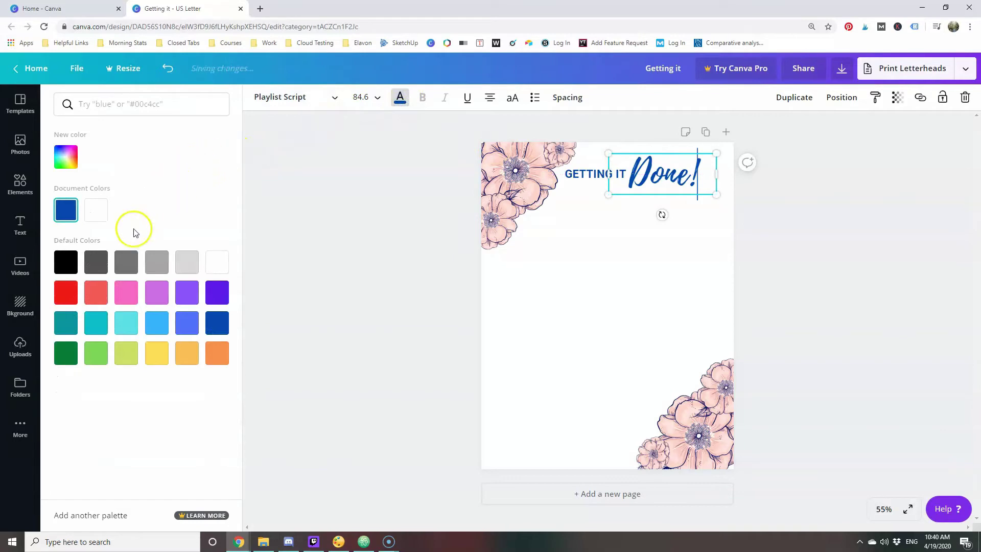
pyautogui.click(66, 157)
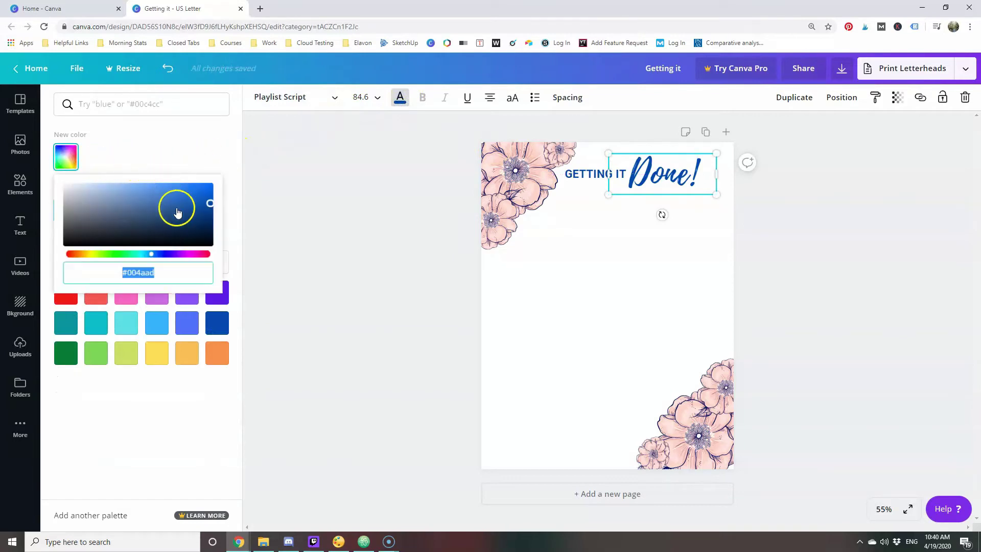
pyautogui.moveTo(152, 254); pyautogui.dragTo(190, 258)
pyautogui.moveTo(158, 202); pyautogui.dragTo(128, 208)
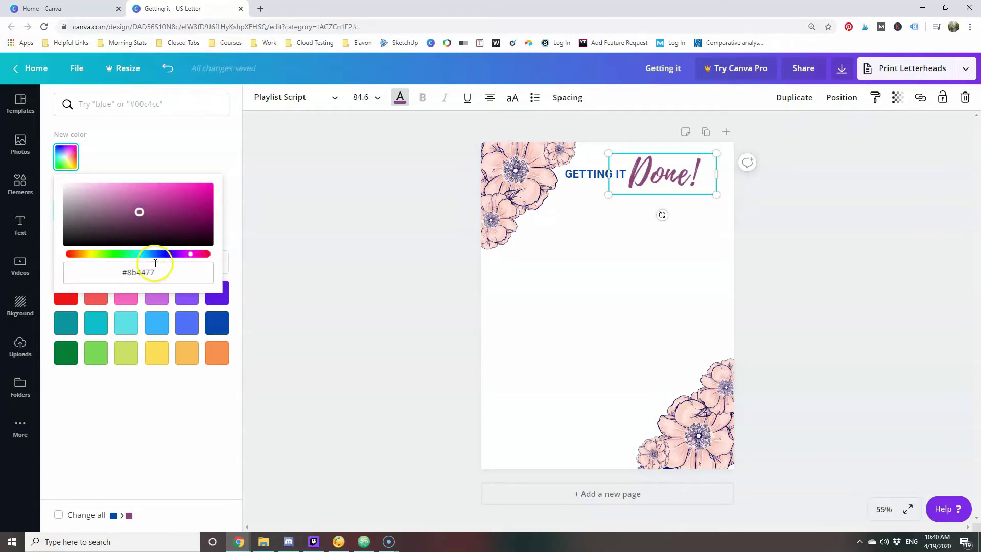
pyautogui.click(191, 255)
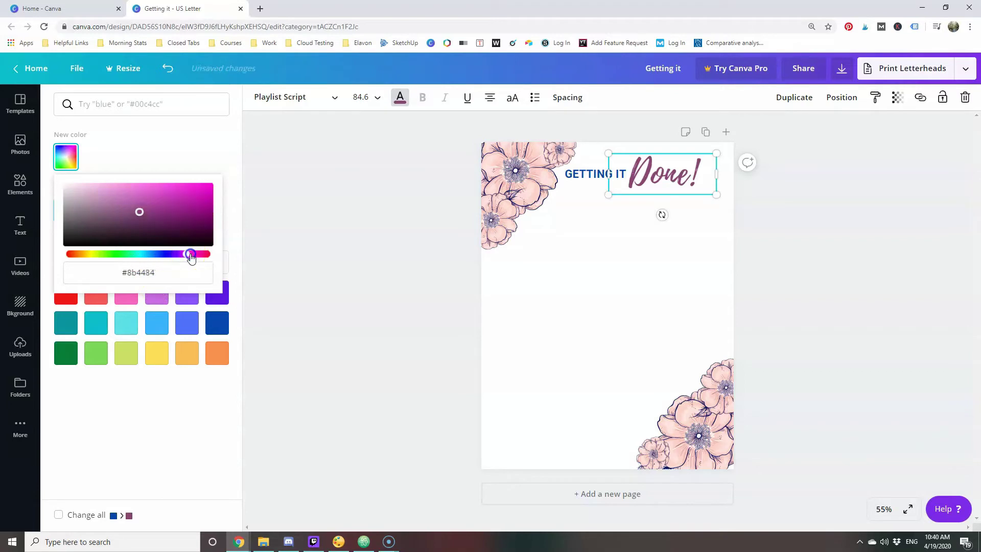
pyautogui.moveTo(132, 226); pyautogui.dragTo(136, 195)
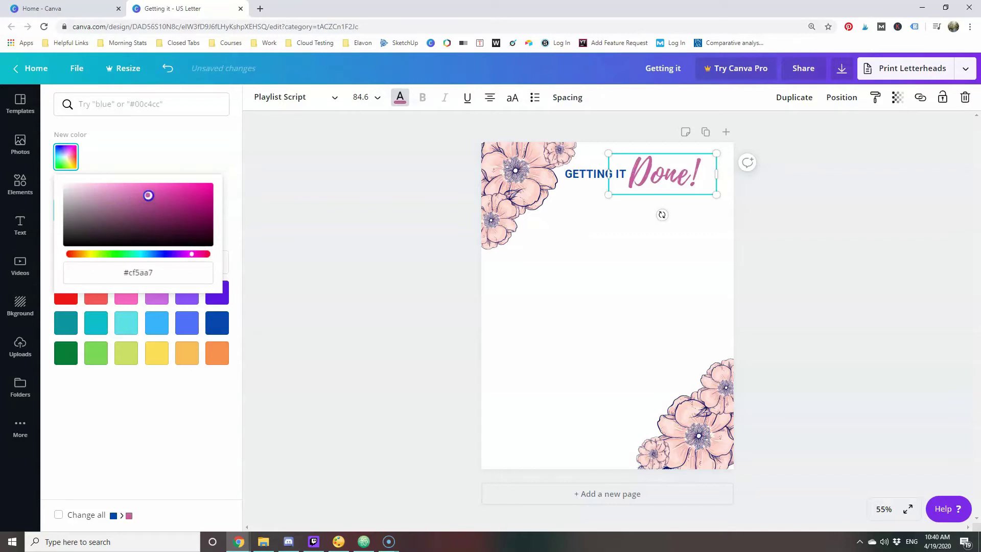
pyautogui.click(317, 199)
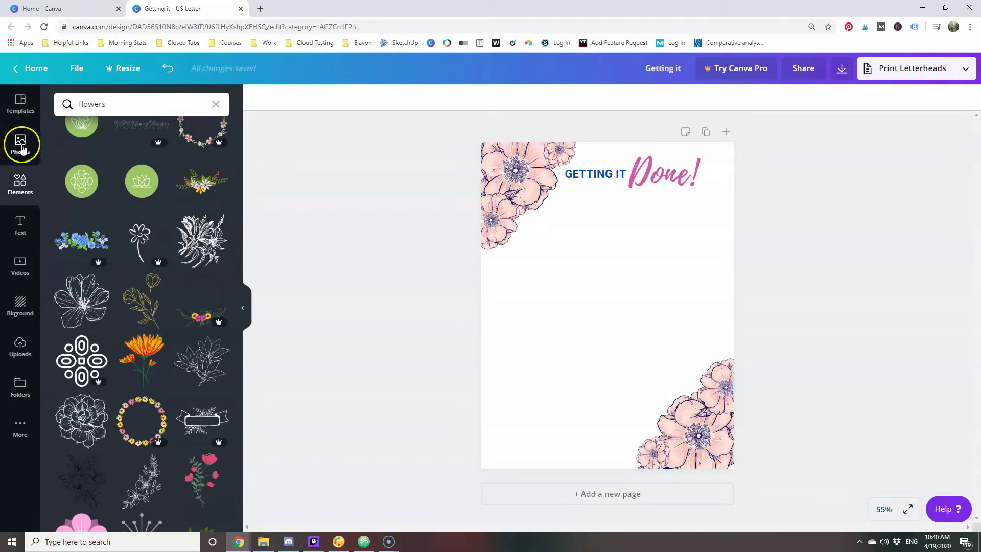
# Add a square shape and stretch it into a wide rectangle below the heading, spanning most of the page width.
pyautogui.click(18, 184)
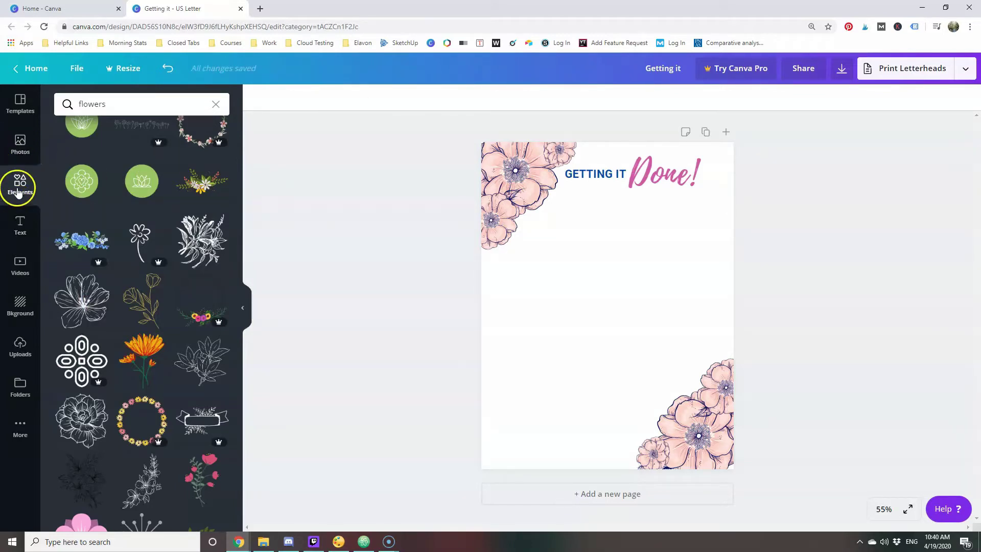
pyautogui.click(142, 101)
pyautogui.click(53, 462)
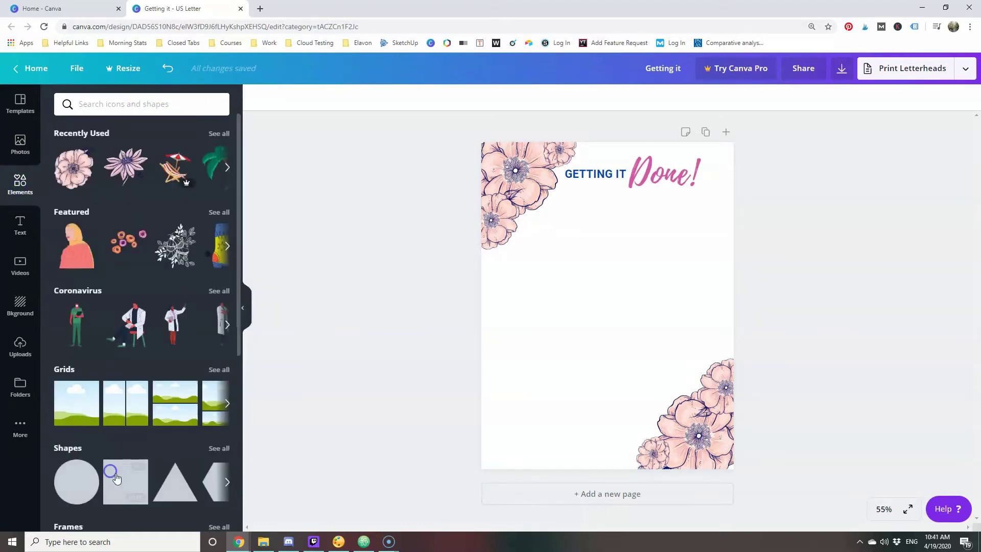
pyautogui.click(125, 480)
pyautogui.moveTo(633, 324); pyautogui.dragTo(595, 290)
pyautogui.moveTo(588, 345); pyautogui.dragTo(571, 277)
pyautogui.moveTo(648, 240); pyautogui.dragTo(716, 234)
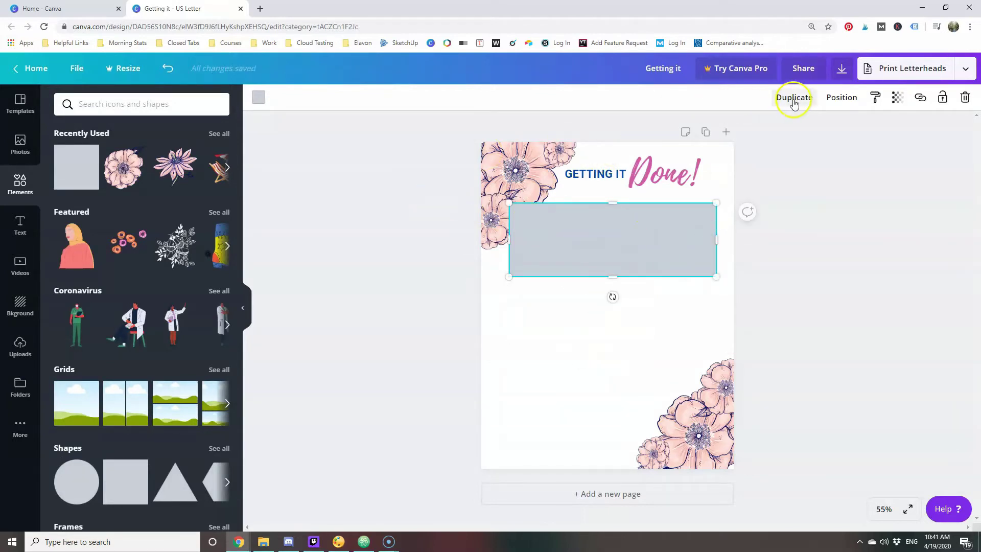
# Fill the rectangle below the heading with the default bright pink.
pyautogui.click(258, 97)
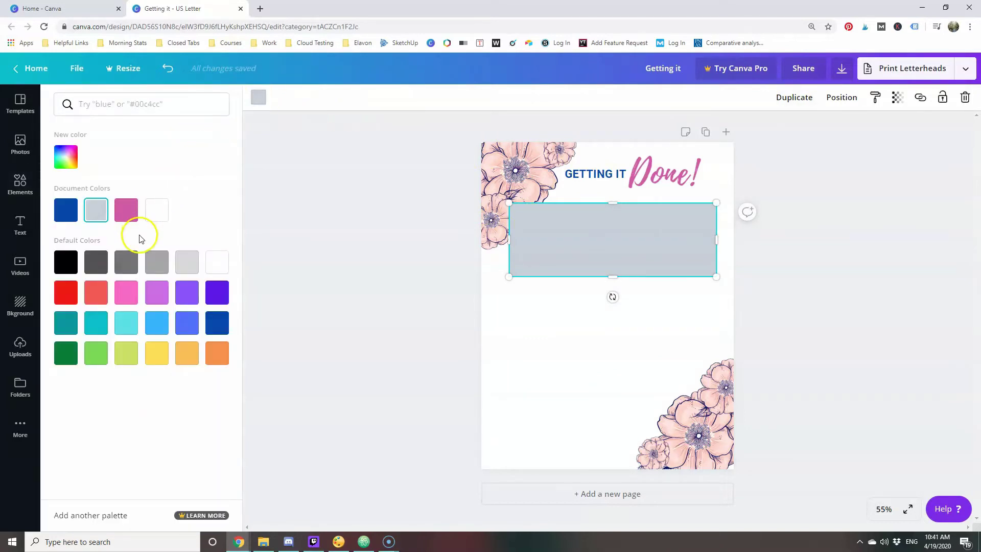
pyautogui.click(66, 157)
pyautogui.moveTo(162, 259); pyautogui.dragTo(188, 254)
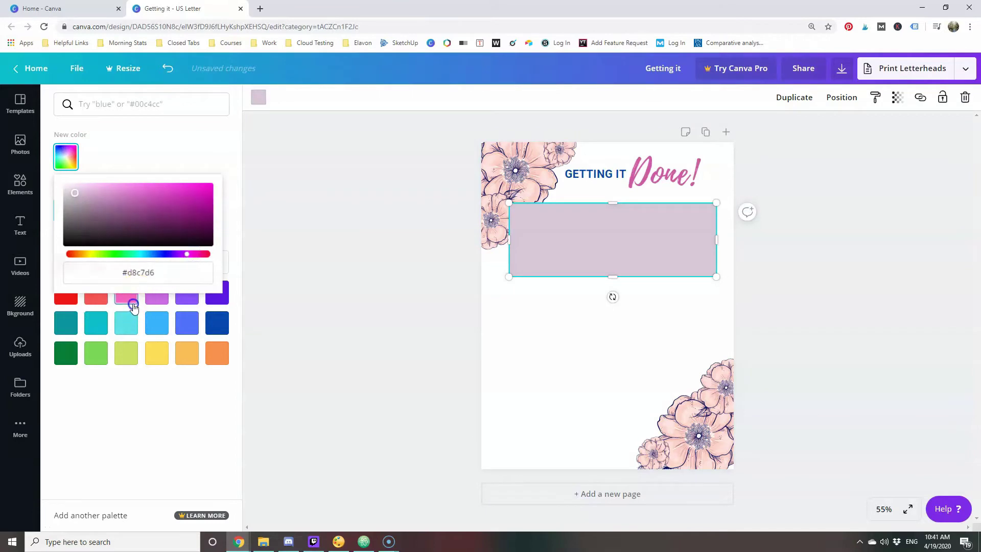
pyautogui.click(130, 300)
pyautogui.click(258, 105)
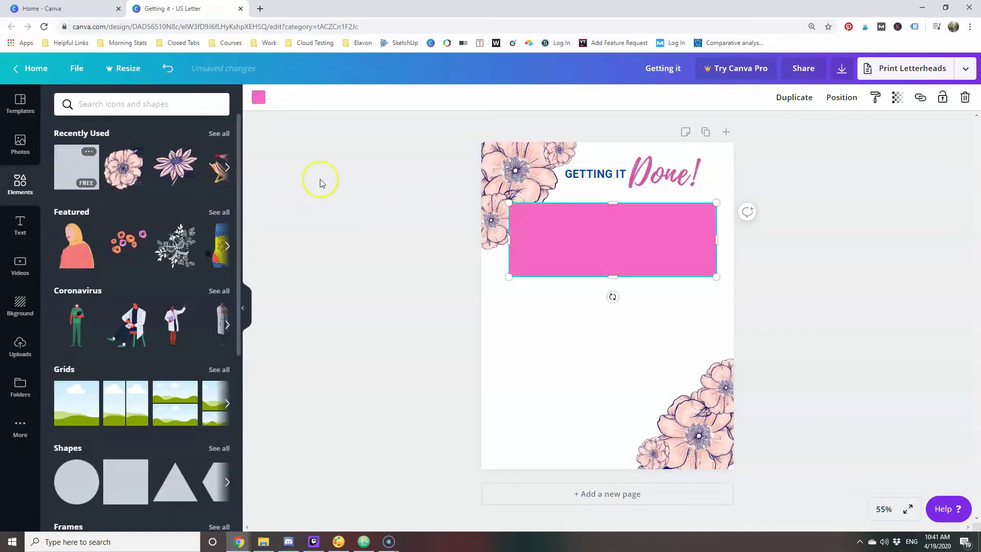
# Lighten the rectangle's fill to a custom pale pink, about #ffe0f3.
pyautogui.click(259, 97)
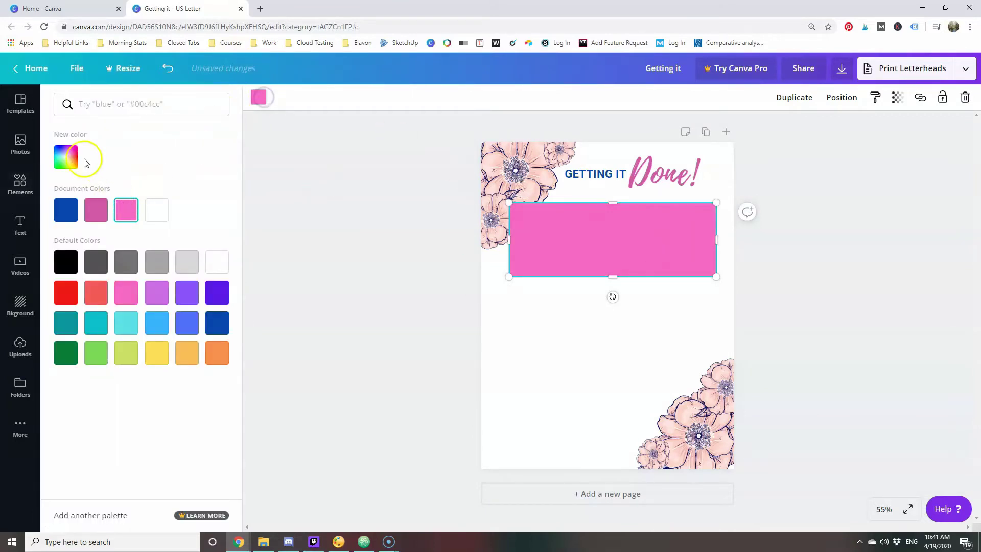
pyautogui.click(66, 157)
pyautogui.moveTo(151, 188); pyautogui.dragTo(82, 184)
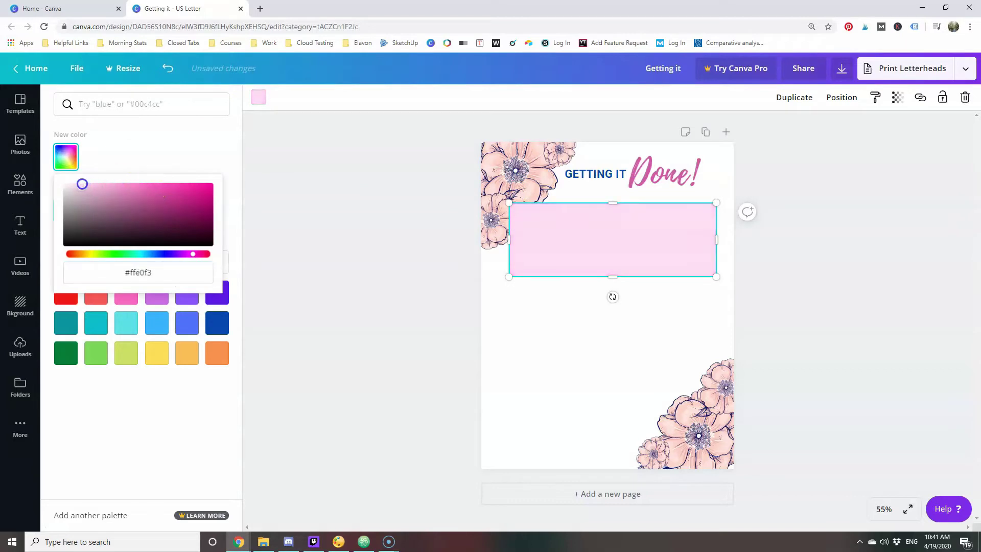
# Send the pale pink rectangle backward so it sits behind the page's upper-left flowers.
pyautogui.click(559, 229)
pyautogui.click(840, 97)
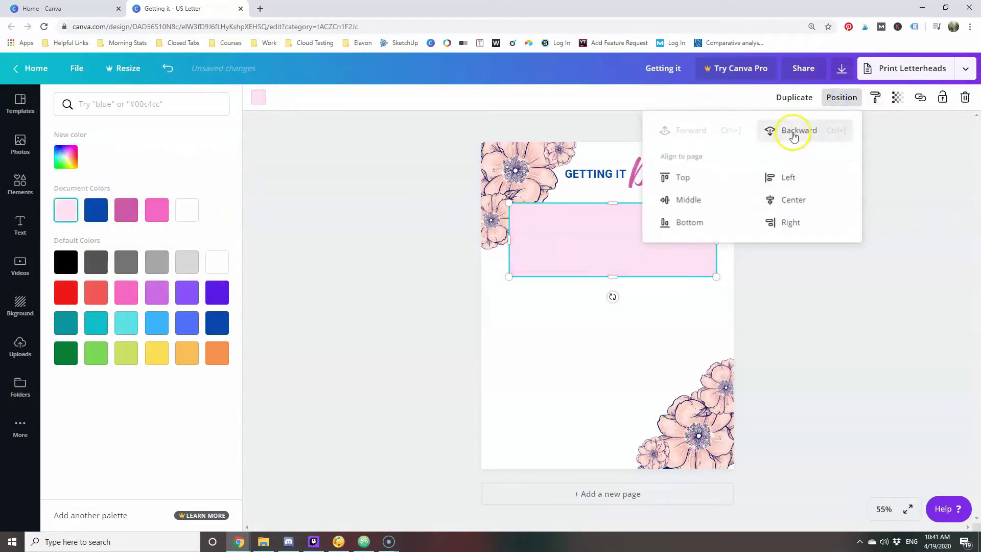
pyautogui.click(793, 132)
pyautogui.click(333, 295)
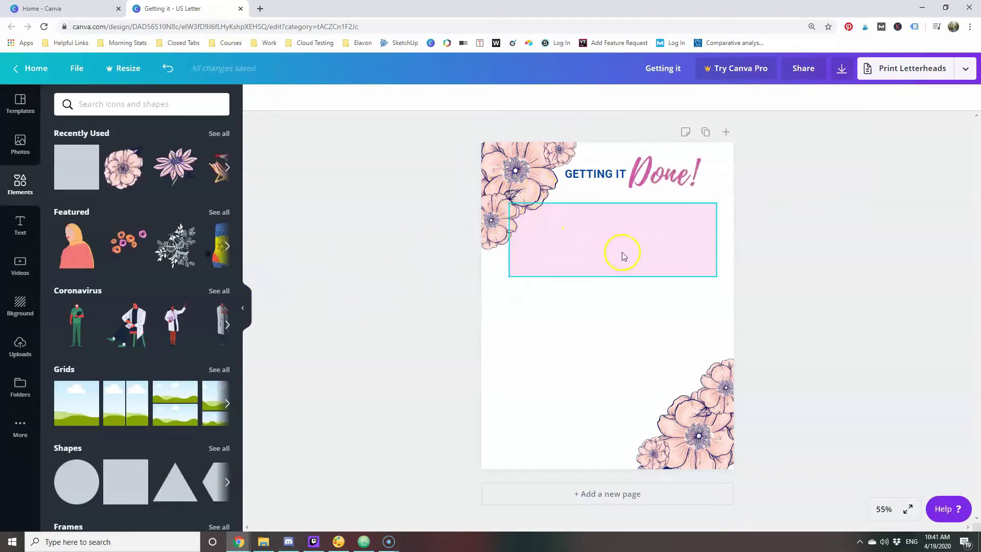
# Duplicate the "GETTING IT" heading, move the copy into the pale pink rectangle and color it the same pink as "Done!".
pyautogui.click(20, 225)
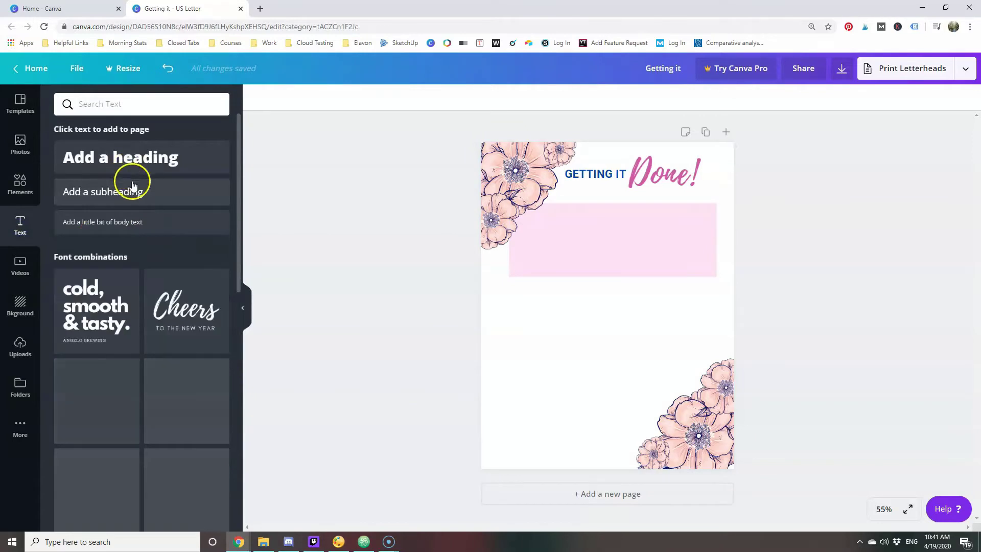
pyautogui.click(597, 174)
pyautogui.click(796, 97)
pyautogui.moveTo(604, 182); pyautogui.dragTo(576, 218)
pyautogui.click(400, 100)
pyautogui.click(96, 210)
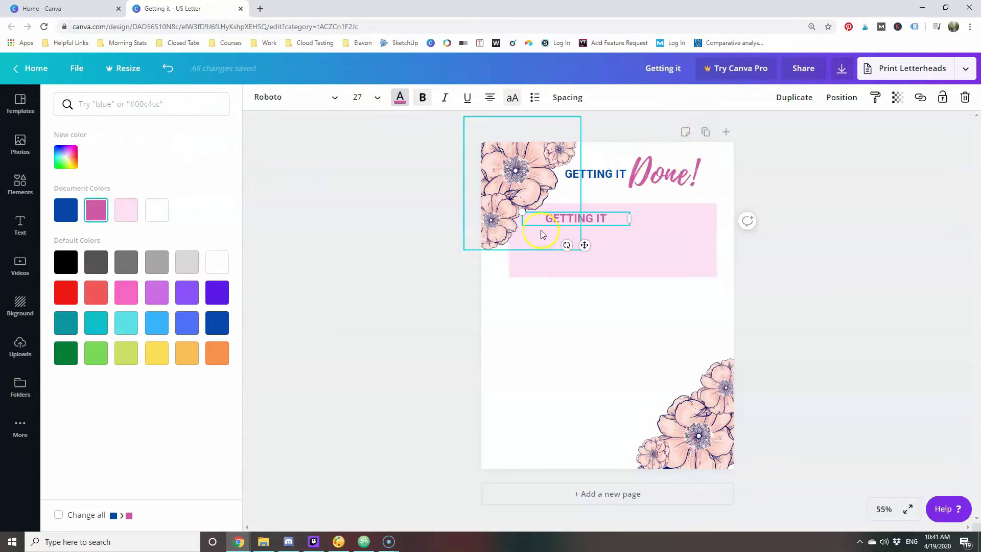
# Narrow the copied heading's text box inside the rectangle and replace its text with "TOP 3".
pyautogui.moveTo(627, 219); pyautogui.dragTo(591, 219)
pyautogui.doubleClick(579, 219)
pyautogui.write('TOP 3')
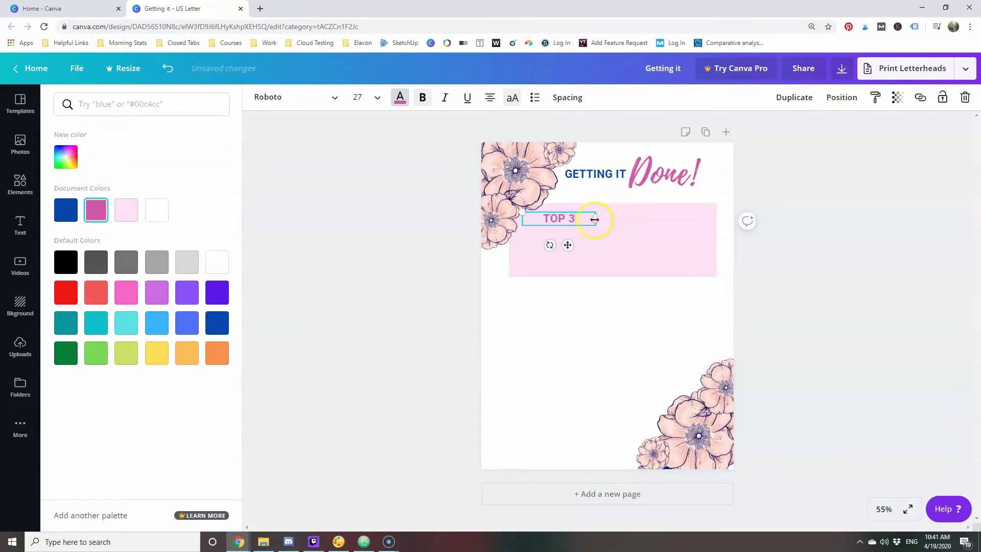
# Center the "TOP 3" heading horizontally on the page, just inside the pale pink rectangle's upper edge.
pyautogui.moveTo(590, 220); pyautogui.dragTo(617, 206)
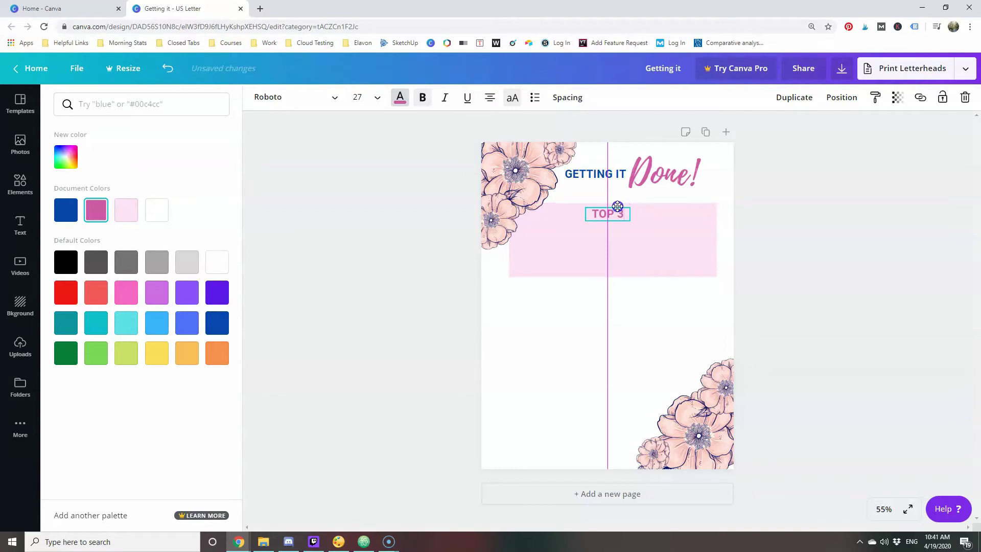
pyautogui.moveTo(618, 205); pyautogui.dragTo(617, 206)
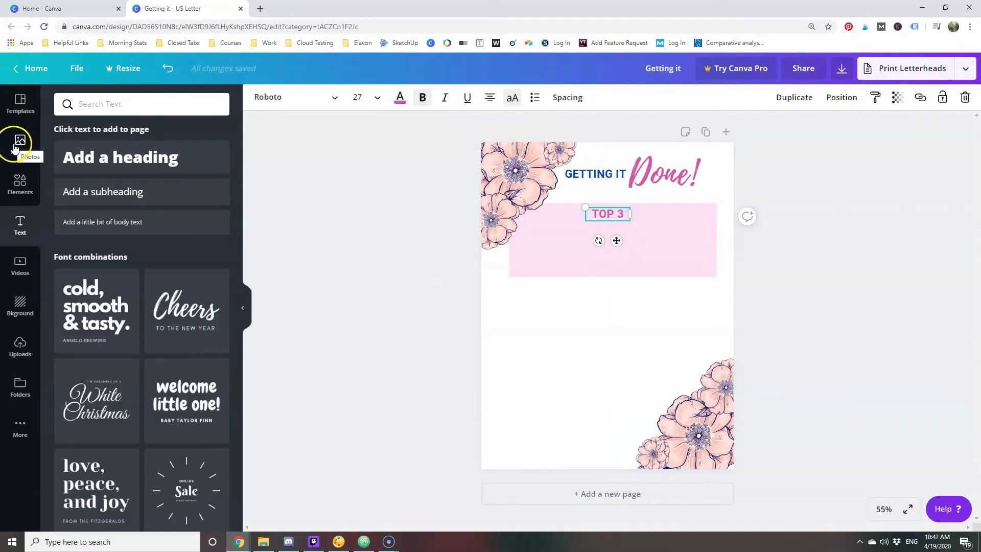
# Search the design elements for "circle".
pyautogui.click(20, 183)
pyautogui.click(120, 105)
pyautogui.write('circl')
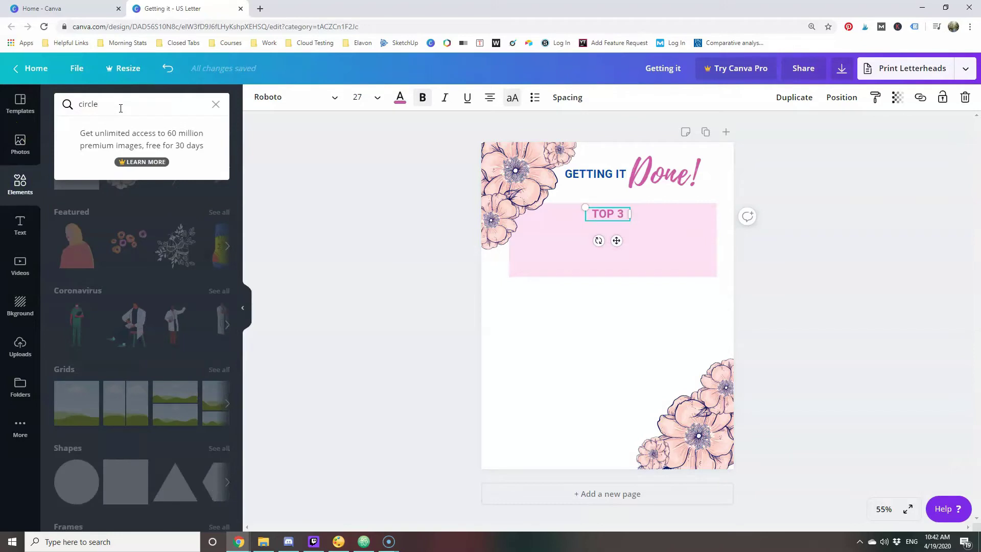
pyautogui.write('e')
pyautogui.press('Return')
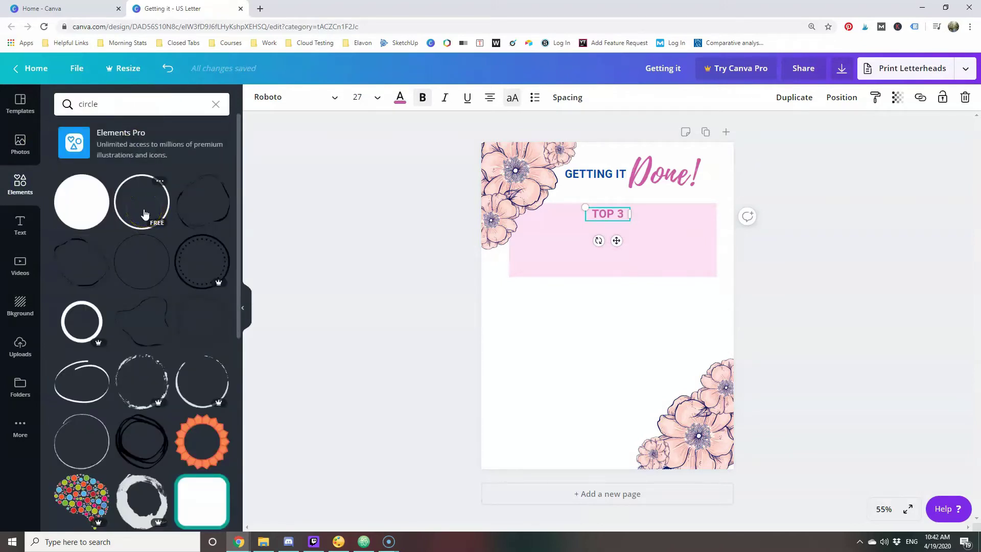
# Try a thin ring from the results, colored heading pink and shrunk inside the rectangle, and delete it.
pyautogui.click(144, 214)
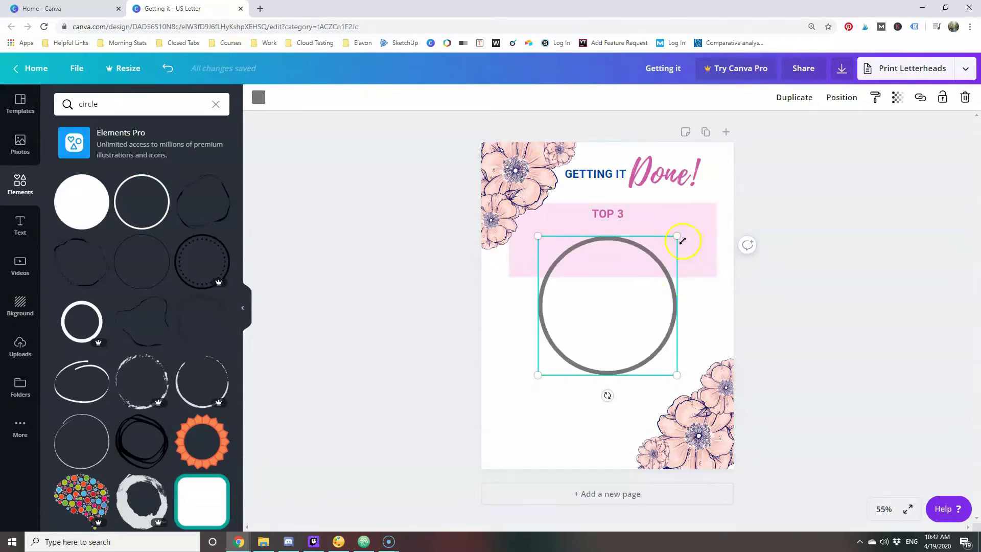
pyautogui.click(257, 98)
pyautogui.click(125, 209)
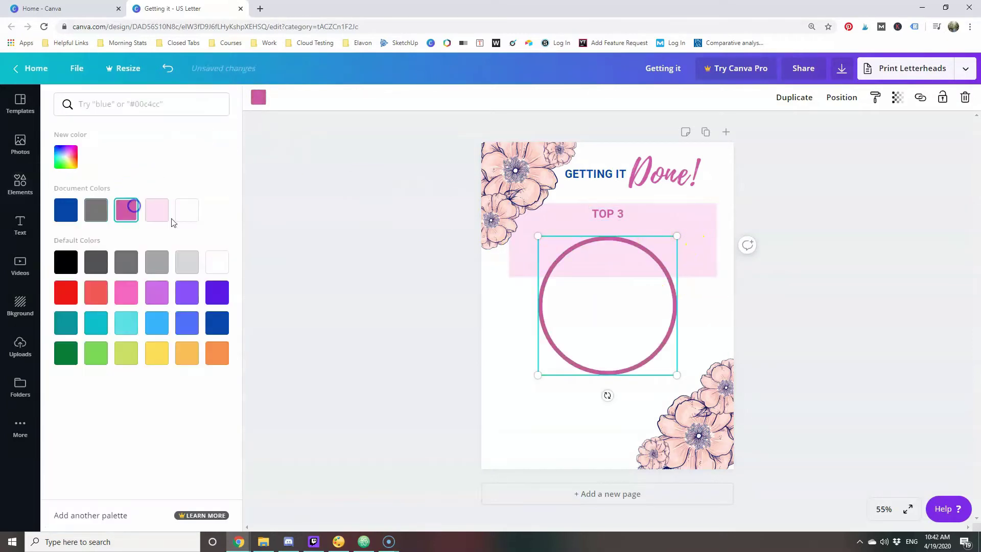
pyautogui.moveTo(675, 236); pyautogui.dragTo(536, 247)
pyautogui.click(537, 312)
pyautogui.click(503, 332)
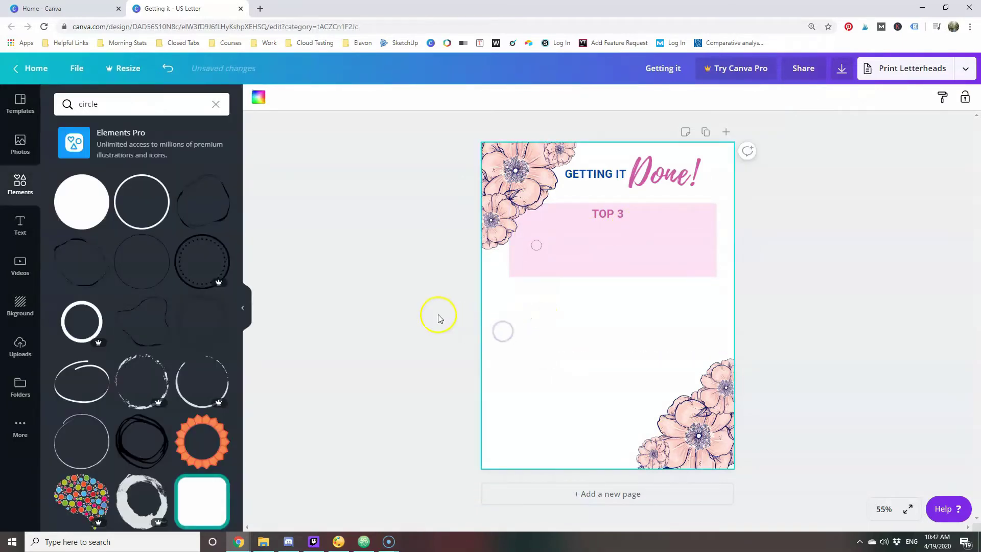
pyautogui.click(536, 246)
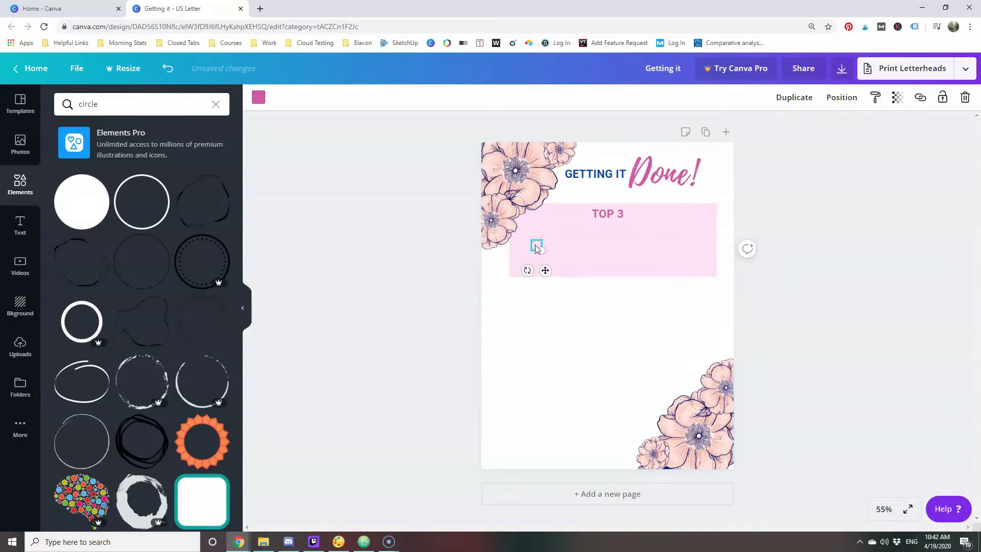
pyautogui.press('Delete')
# Find a thicker, brush-textured white ring among the circle results and add it to the page.
pyautogui.scroll(-5, 156, 307)
pyautogui.scroll(-9, 153, 306)
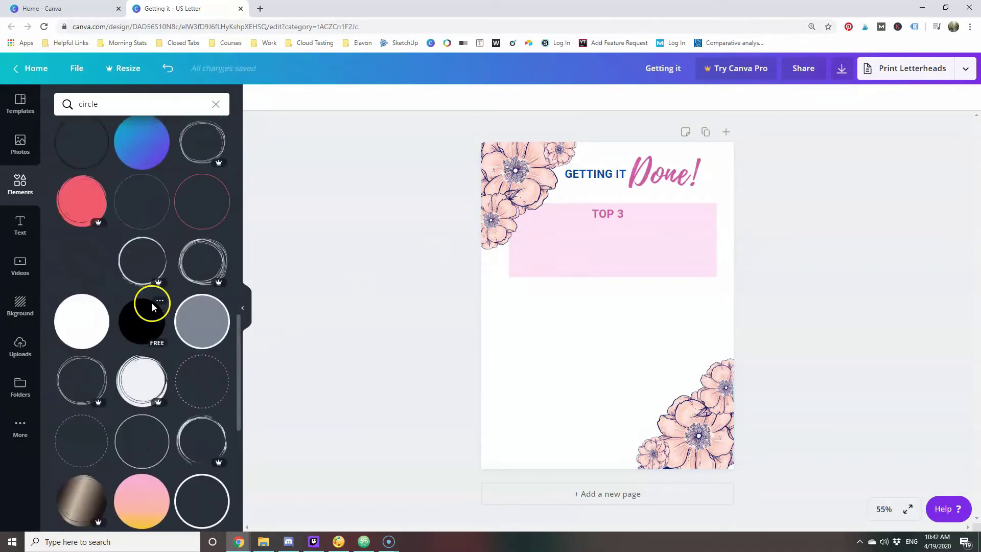
pyautogui.scroll(-10, 152, 307)
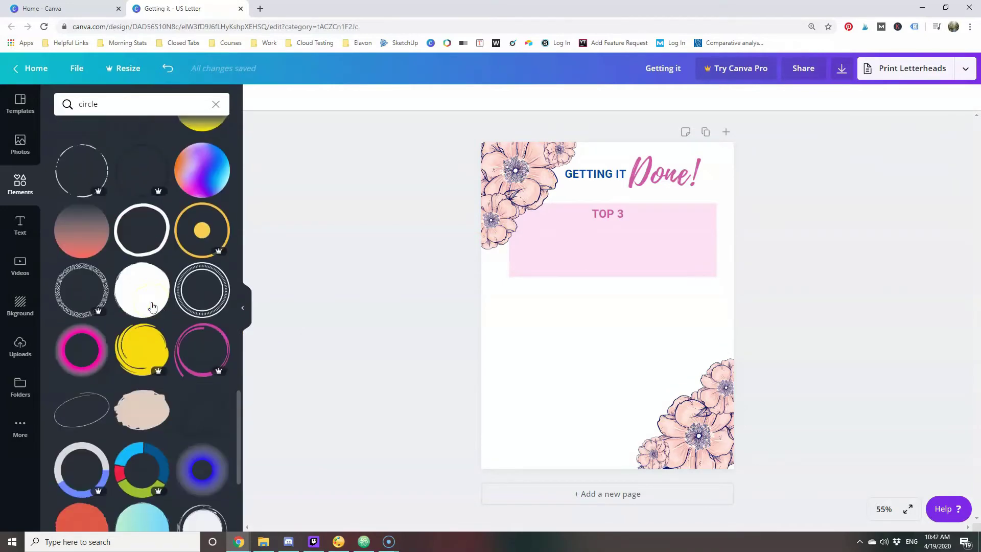
pyautogui.scroll(-10, 152, 307)
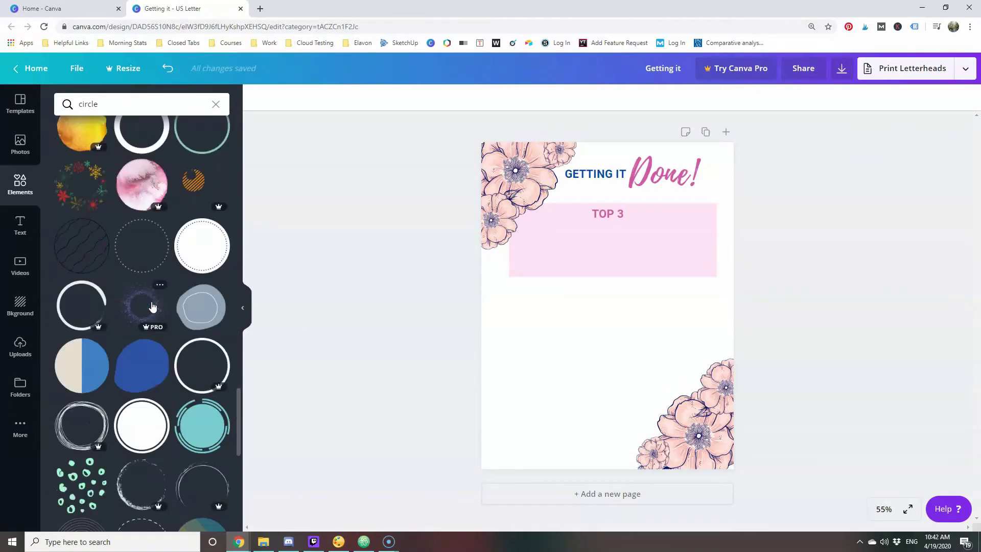
pyautogui.scroll(-10, 152, 305)
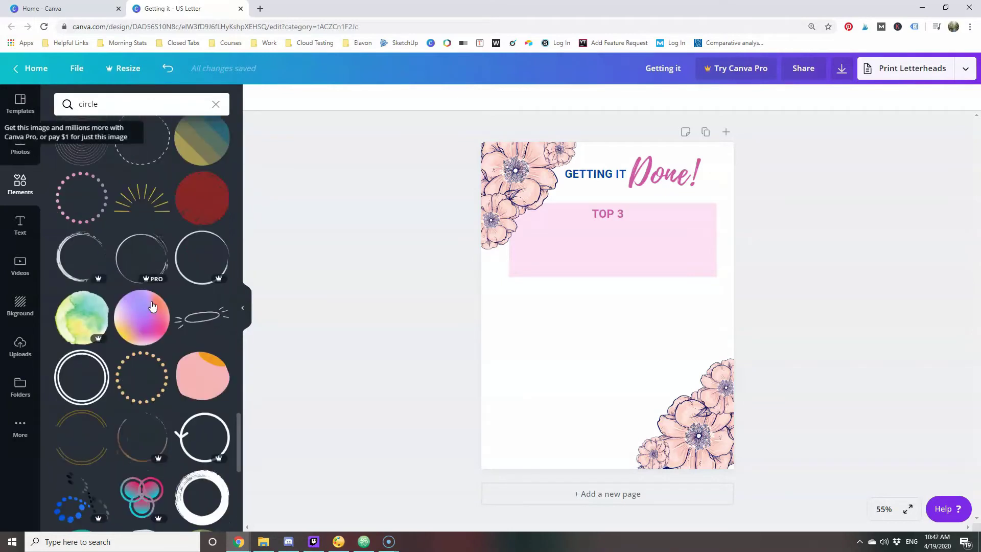
pyautogui.scroll(-3, 151, 304)
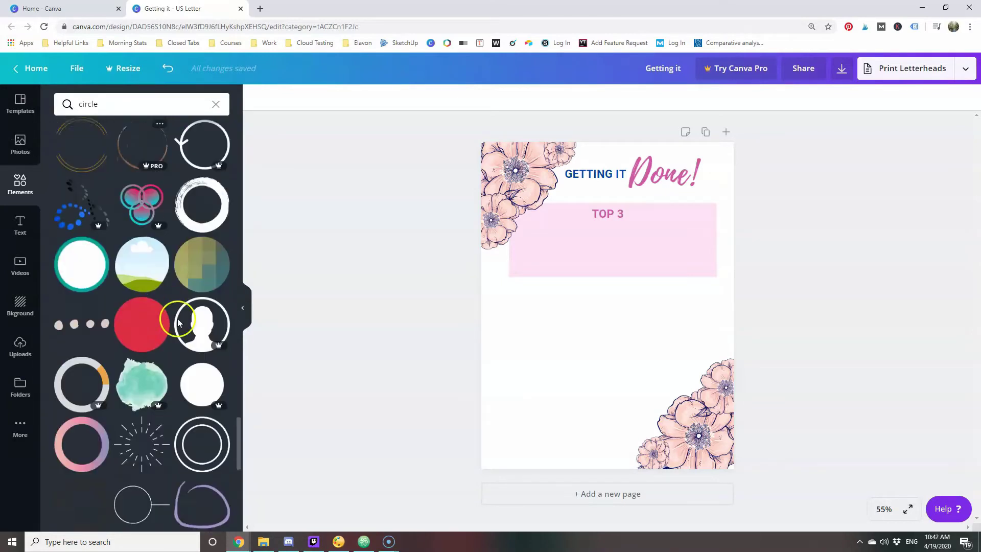
pyautogui.click(210, 205)
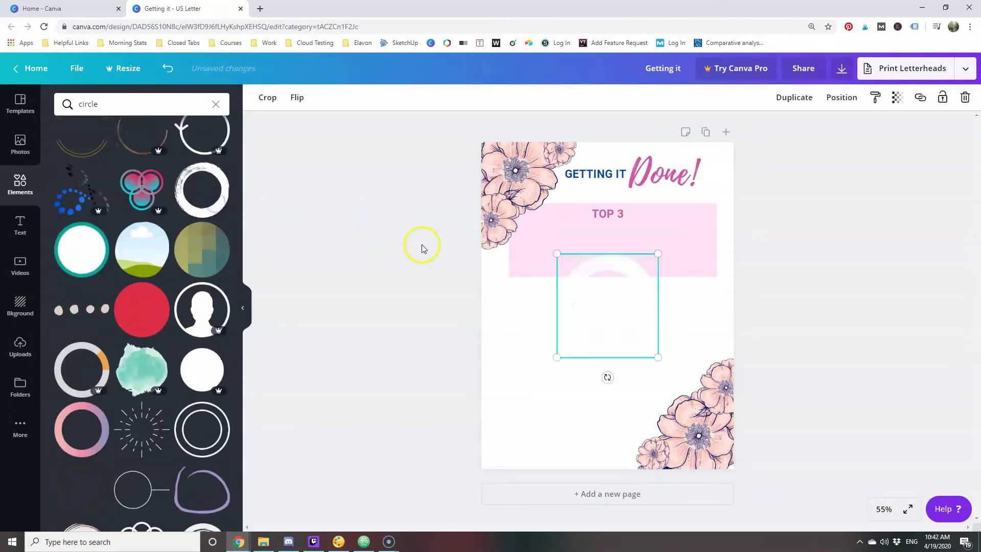
# Color the brushed ring the same pink as "TOP 3" and shrink it to bullet size at the rectangle's upper left.
pyautogui.click(257, 97)
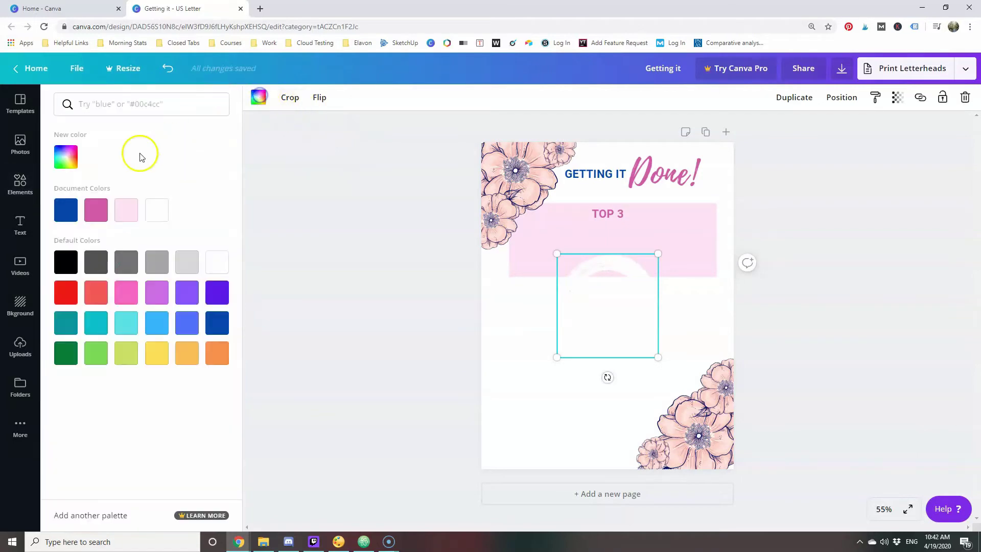
pyautogui.click(99, 214)
pyautogui.moveTo(658, 253); pyautogui.dragTo(534, 238)
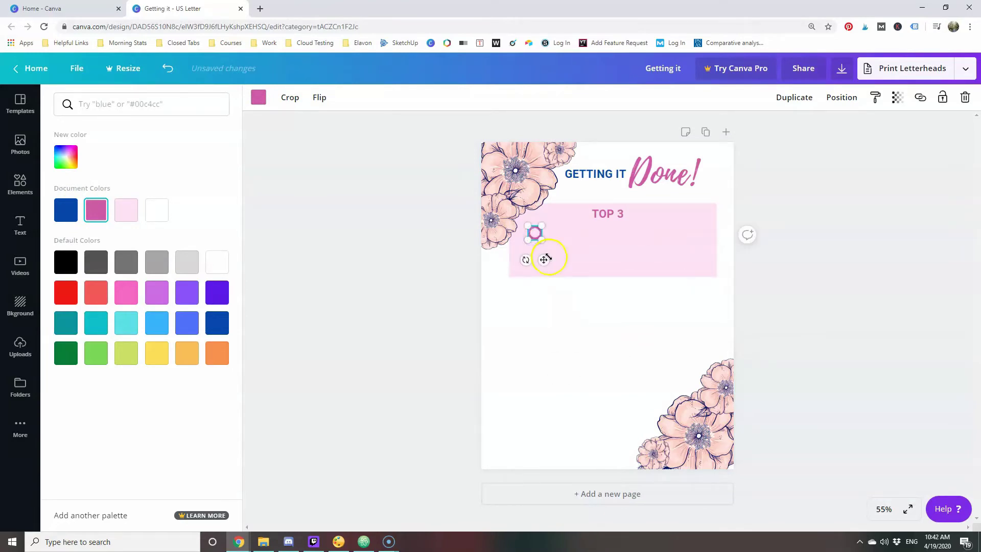
# Make two copies of the small pink ring and lock the pale pink rectangle in place.
pyautogui.hotkey('ctrl', 'd')
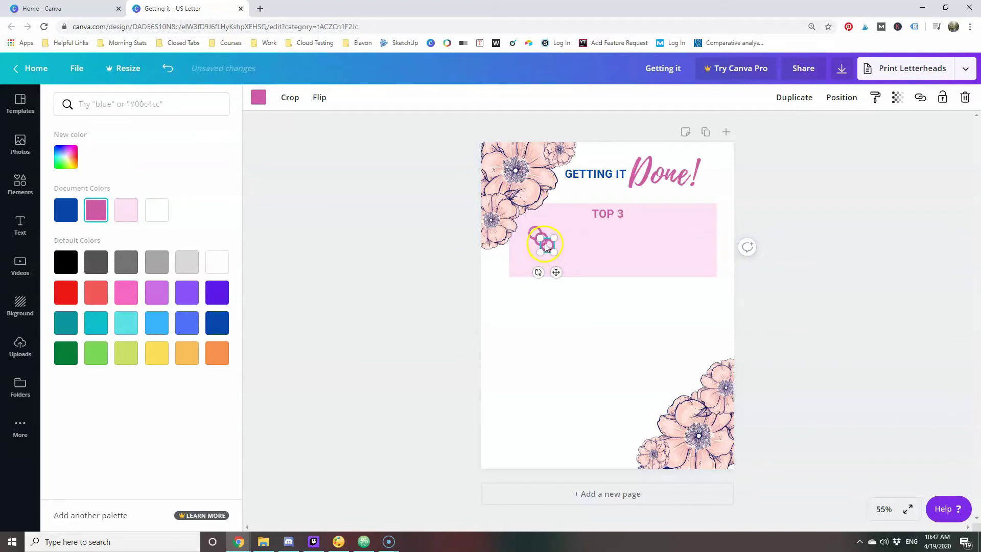
pyautogui.click(658, 255)
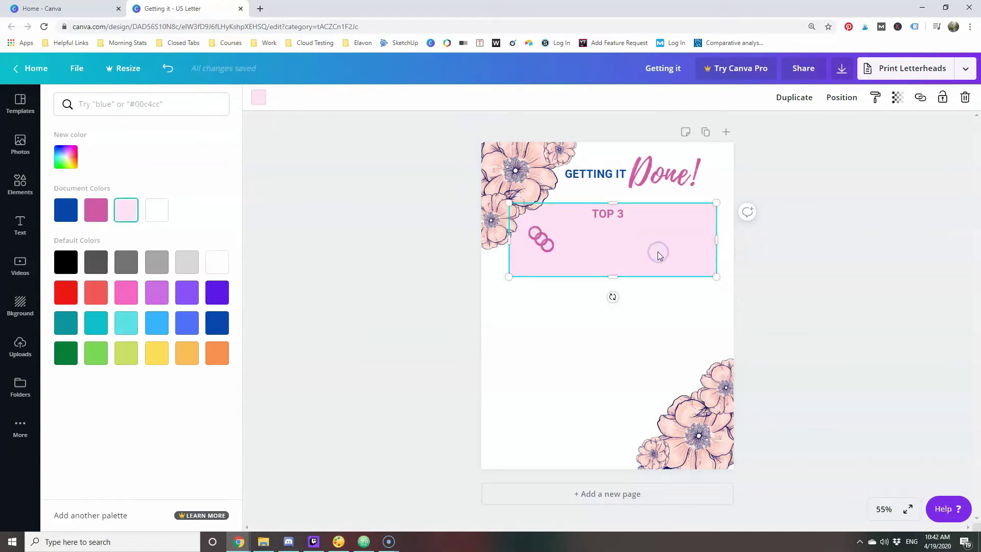
pyautogui.click(942, 97)
pyautogui.click(869, 182)
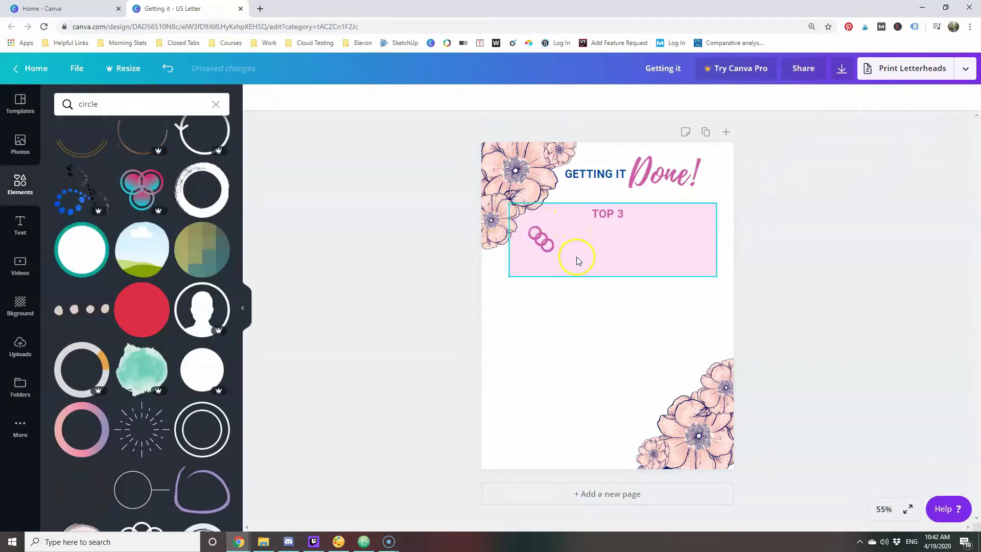
# Move the lowest ring copy down near the rectangle's lower edge and select all three rings.
pyautogui.moveTo(577, 257); pyautogui.dragTo(521, 224)
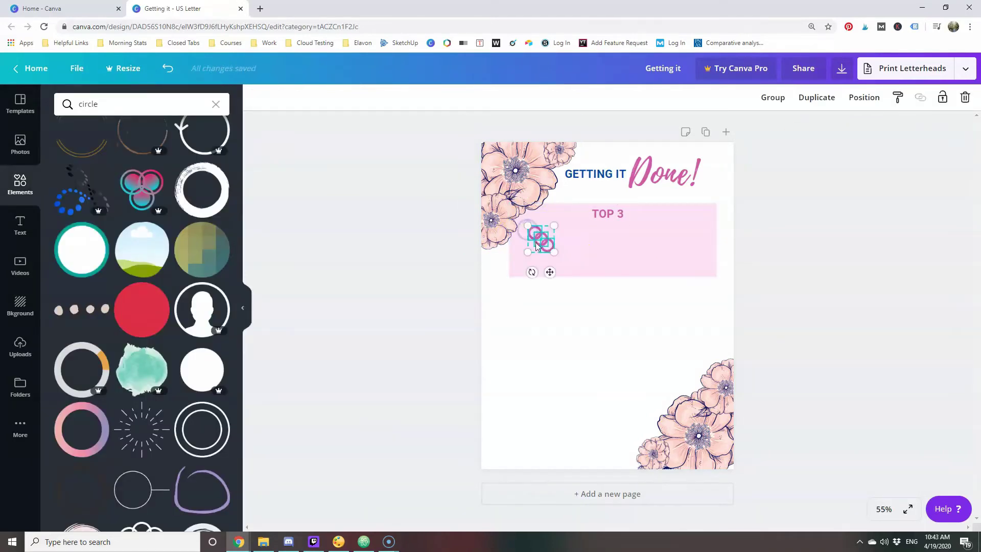
pyautogui.click(584, 254)
pyautogui.moveTo(584, 254); pyautogui.dragTo(537, 269)
pyautogui.moveTo(564, 228); pyautogui.dragTo(533, 268)
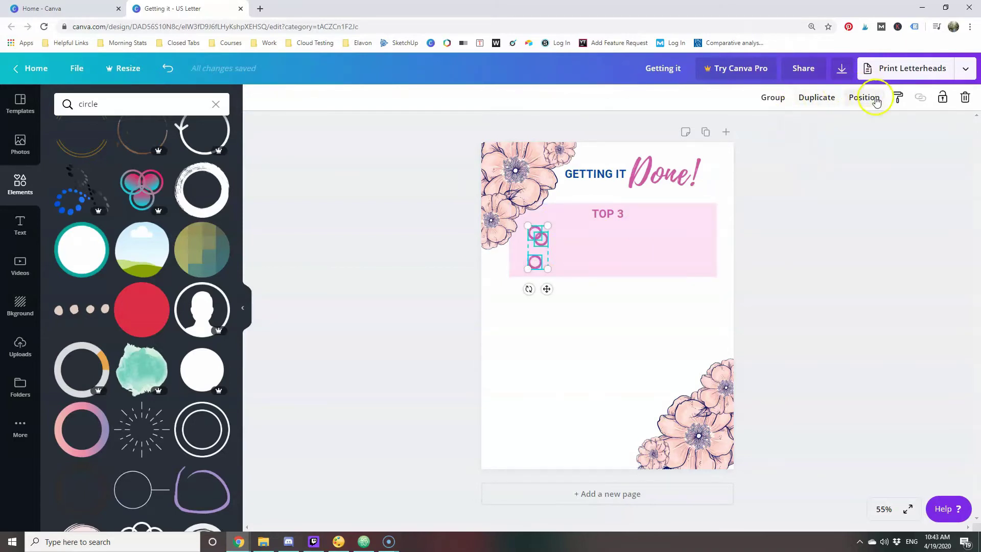
# Align the three rings by their centers in one column and space them evenly vertically.
pyautogui.click(875, 98)
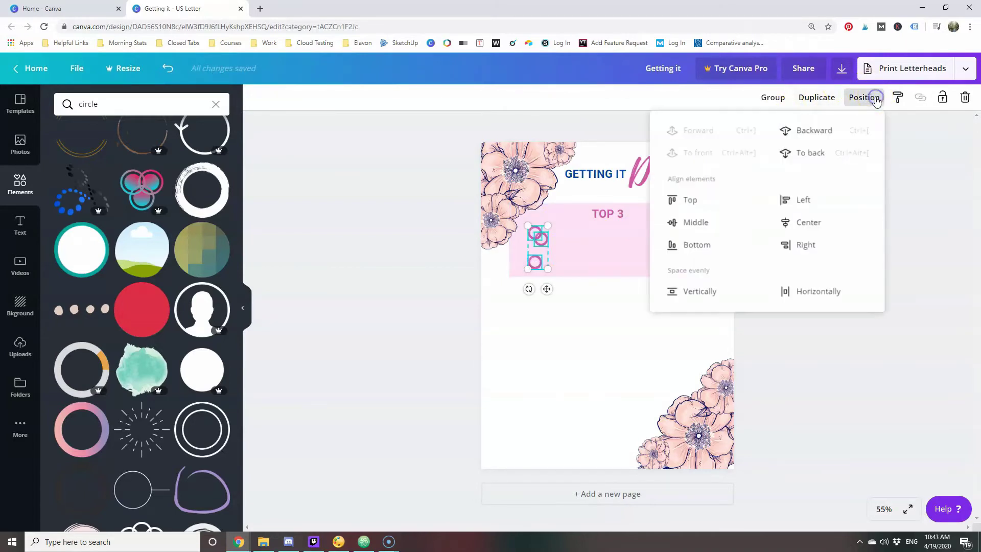
pyautogui.click(794, 224)
pyautogui.click(695, 297)
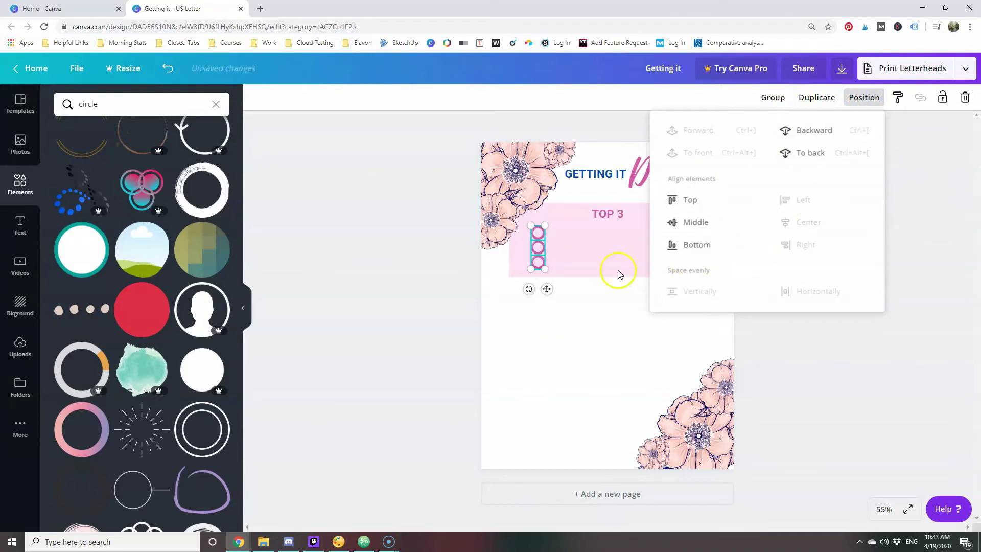
pyautogui.click(583, 252)
pyautogui.click(558, 257)
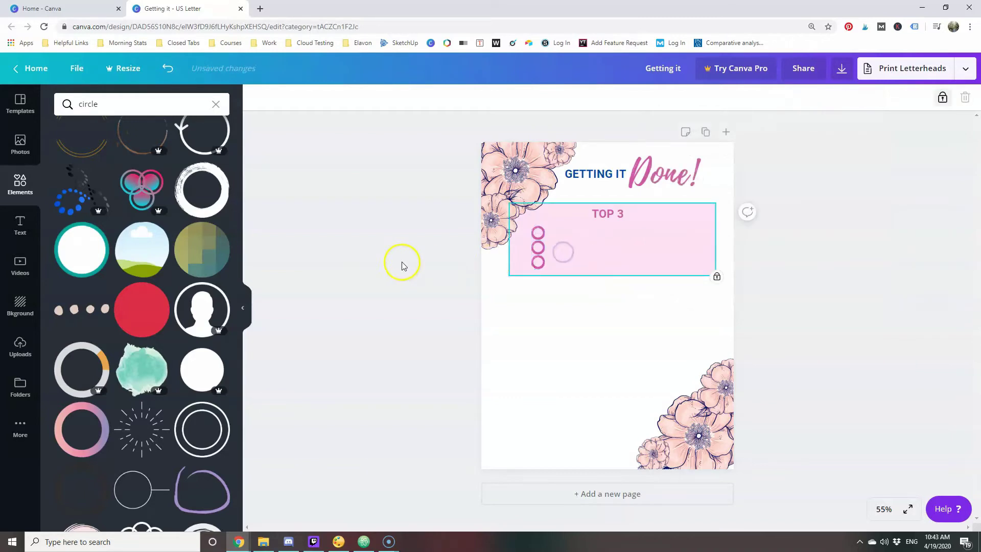
# Spread the ring column by moving the first ring slightly up and the last one slightly down.
pyautogui.moveTo(538, 233); pyautogui.dragTo(537, 226)
pyautogui.click(534, 271)
pyautogui.click(536, 266)
pyautogui.moveTo(536, 267); pyautogui.dragTo(536, 269)
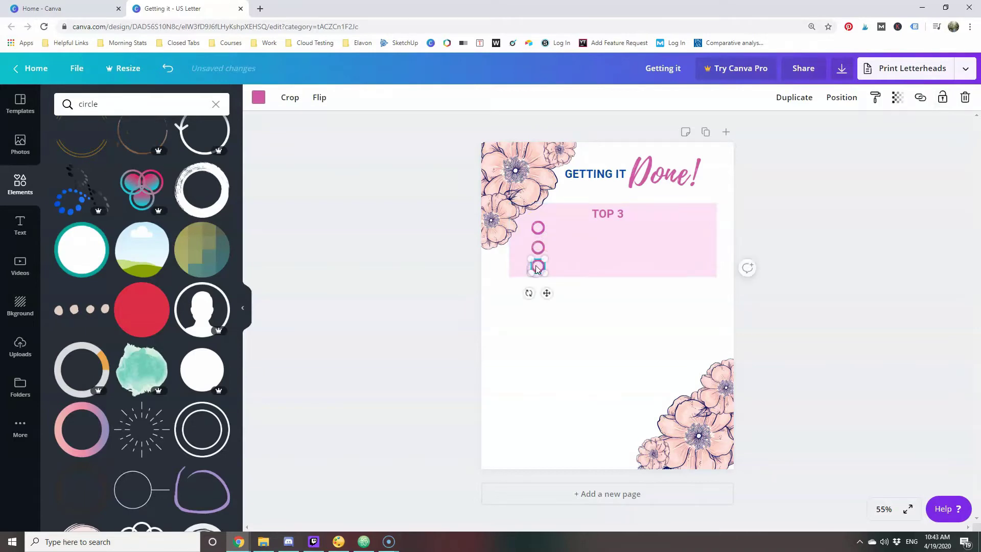
# Space the three spread-out rings evenly in the vertical direction again.
pyautogui.keyDown('shift'); pyautogui.click(539, 228); pyautogui.keyUp('shift')
pyautogui.keyDown('shift'); pyautogui.click(537, 247); pyautogui.keyUp('shift')
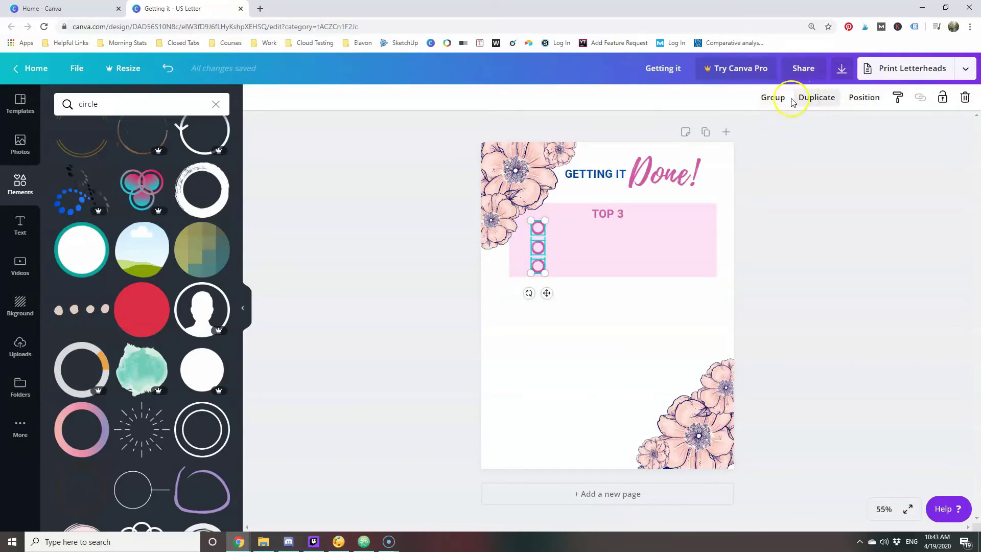
pyautogui.click(860, 98)
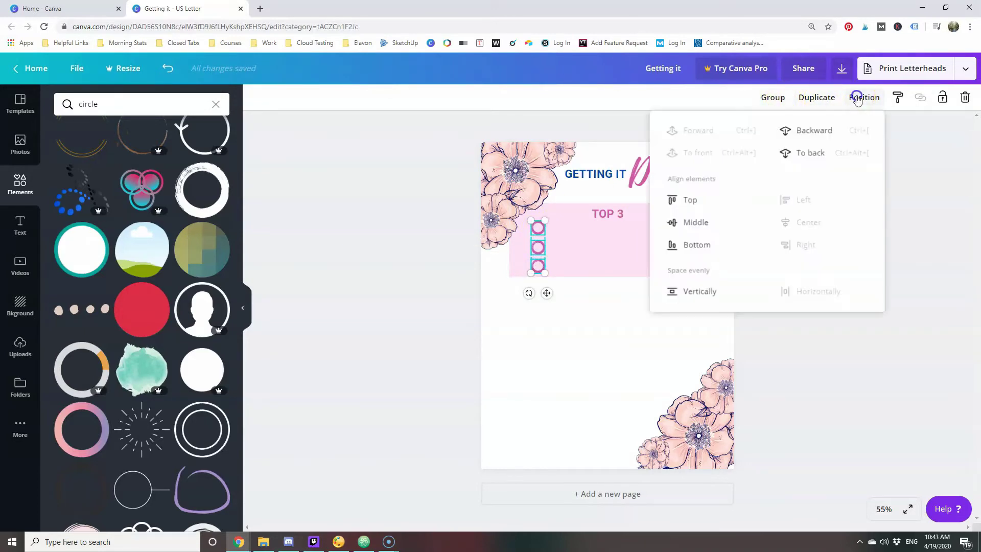
pyautogui.click(698, 291)
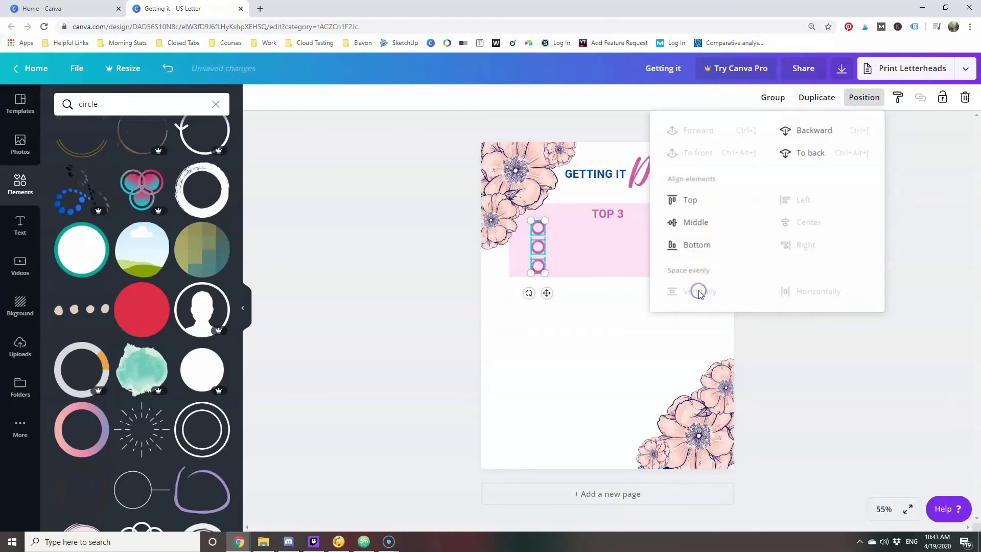
pyautogui.click(420, 246)
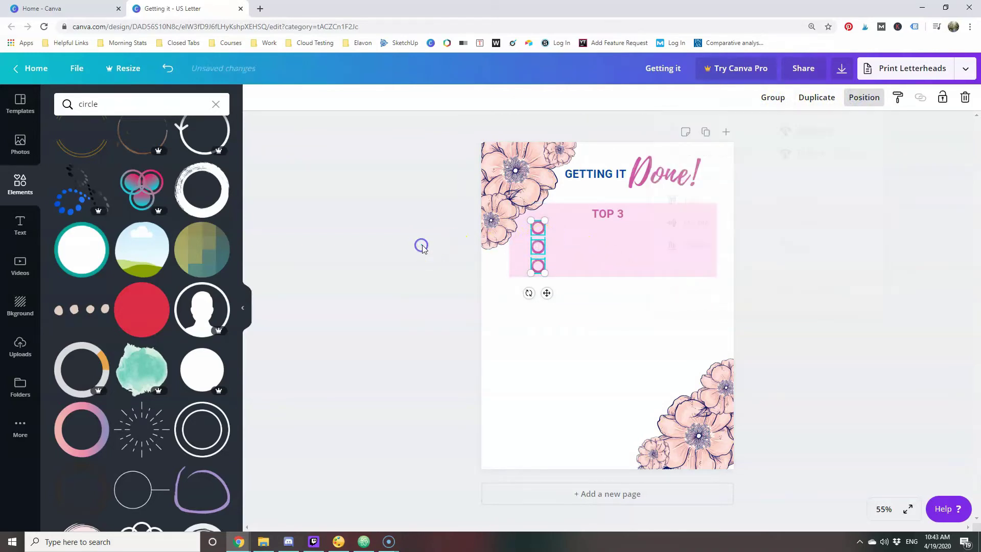
pyautogui.click(420, 245)
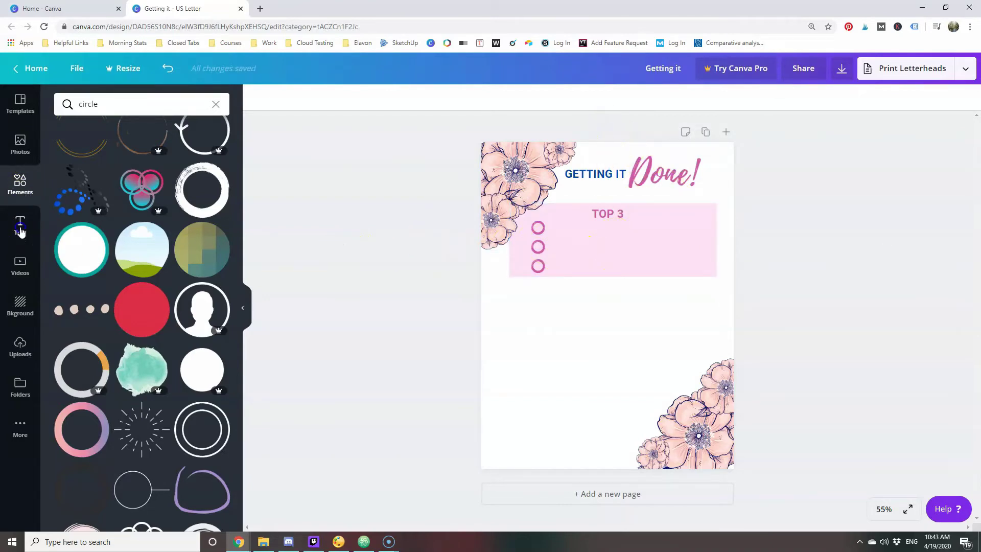
# Add a heading text box containing only a row of underscores as a writing line, at font size 32.
pyautogui.click(20, 225)
pyautogui.click(158, 163)
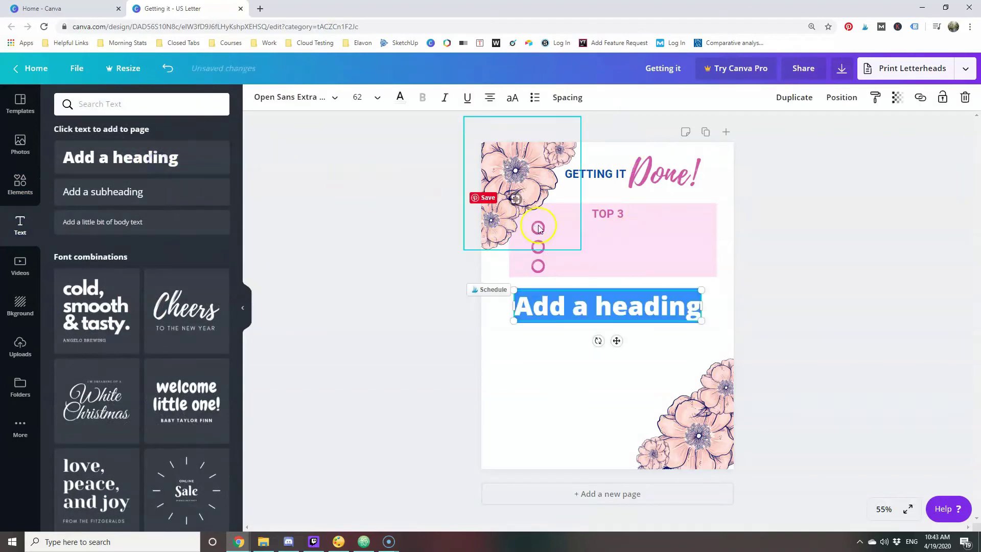
pyautogui.press('BackSpace')
pyautogui.write('_____________')
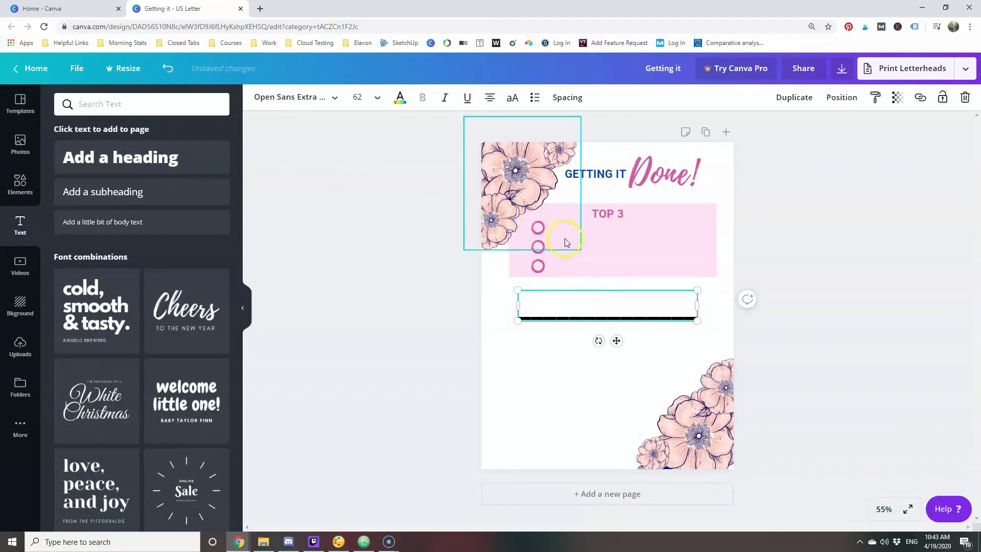
pyautogui.click(358, 97)
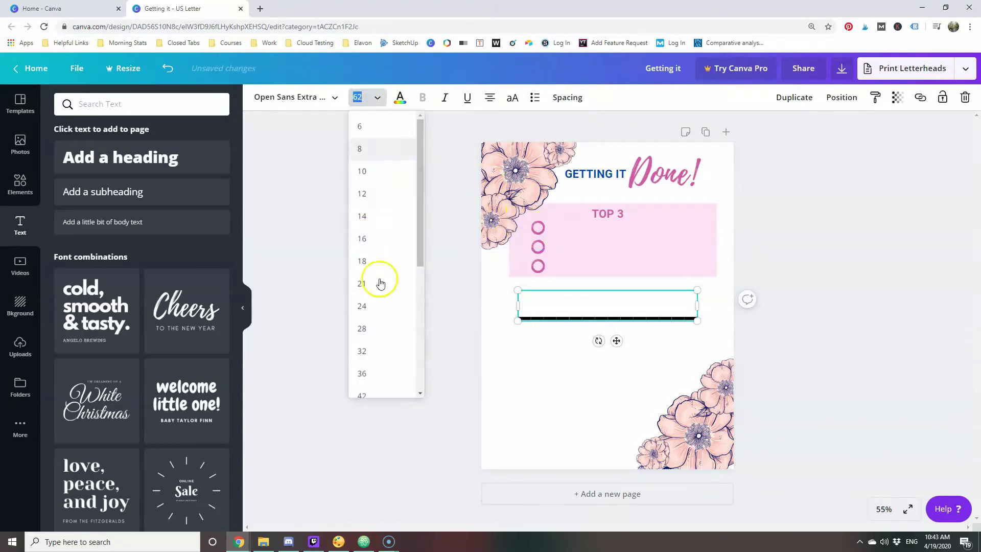
pyautogui.click(362, 351)
# Place the underscore line beside the first ring and lengthen it to nearly reach the rectangle's right edge.
pyautogui.moveTo(641, 288); pyautogui.dragTo(619, 217)
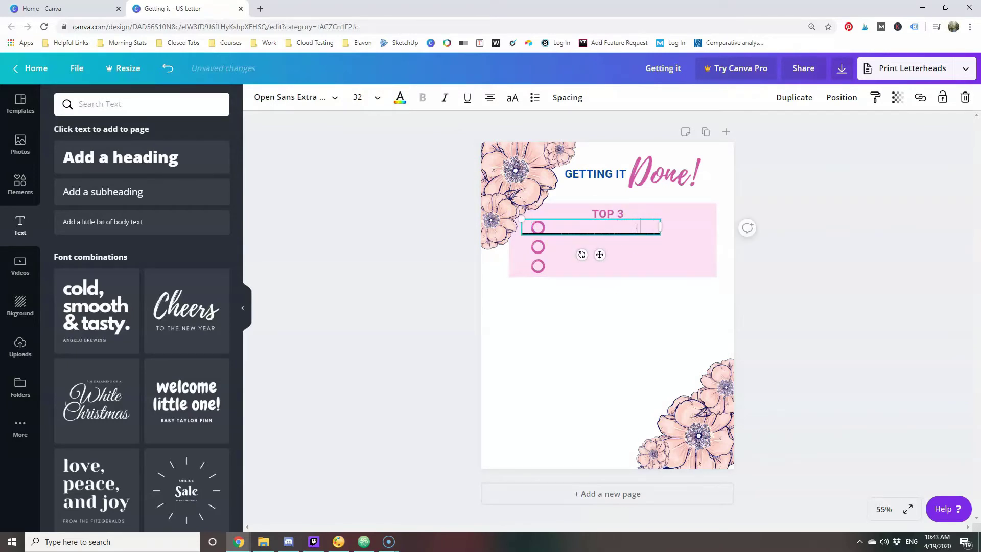
pyautogui.moveTo(639, 217); pyautogui.dragTo(676, 218)
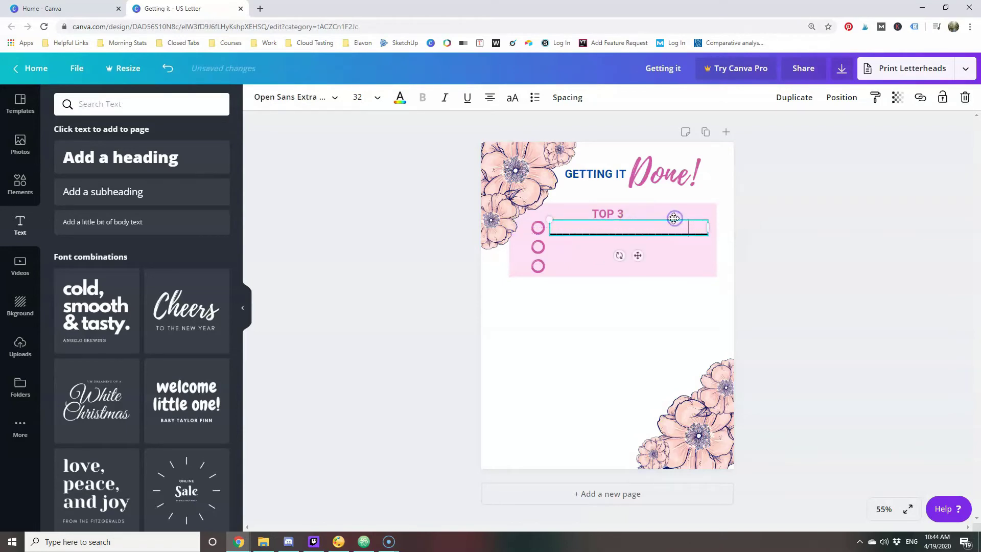
# Try a lower transparency value on the writing line beside the first ring, and recolour the line medium grey.
pyautogui.click(901, 98)
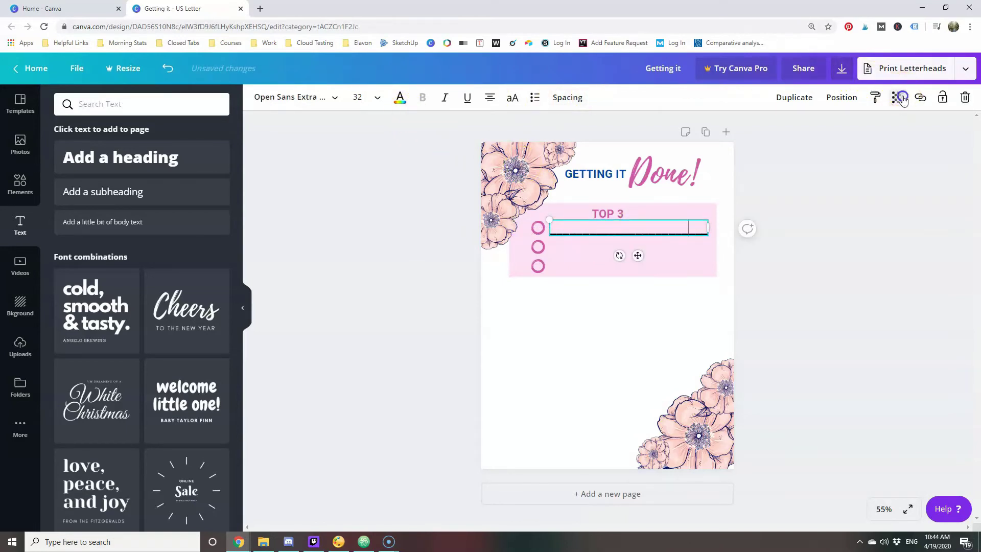
pyautogui.moveTo(862, 126); pyautogui.dragTo(839, 131)
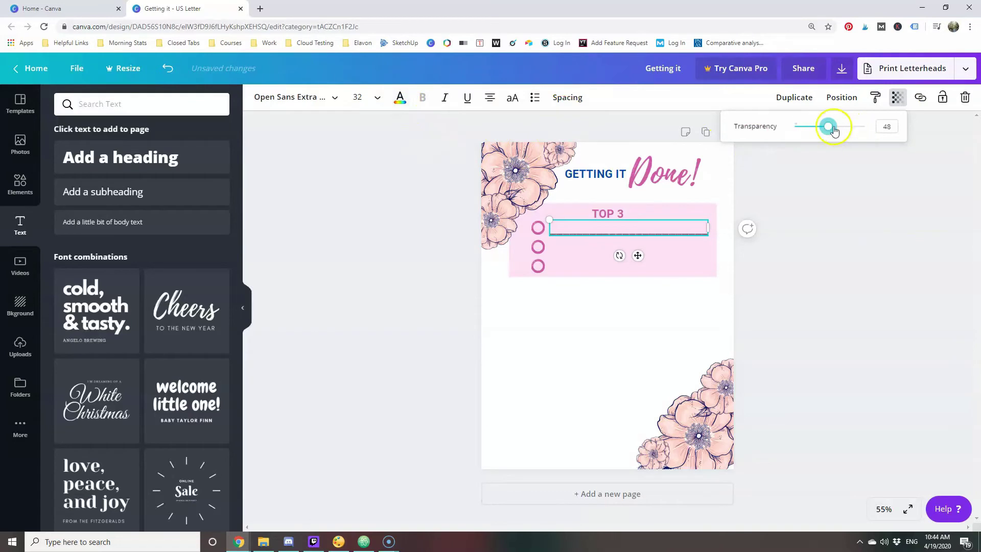
pyautogui.click(400, 97)
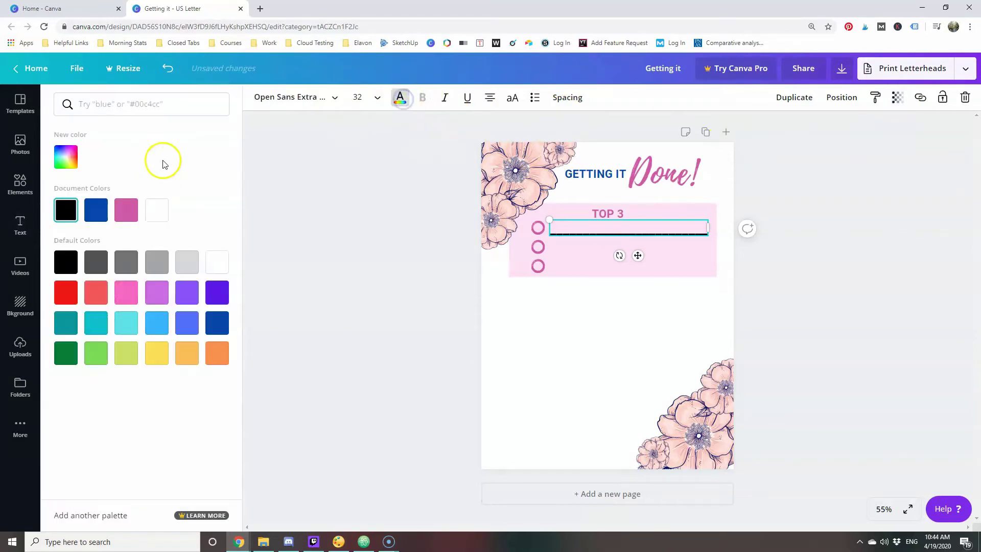
pyautogui.click(127, 261)
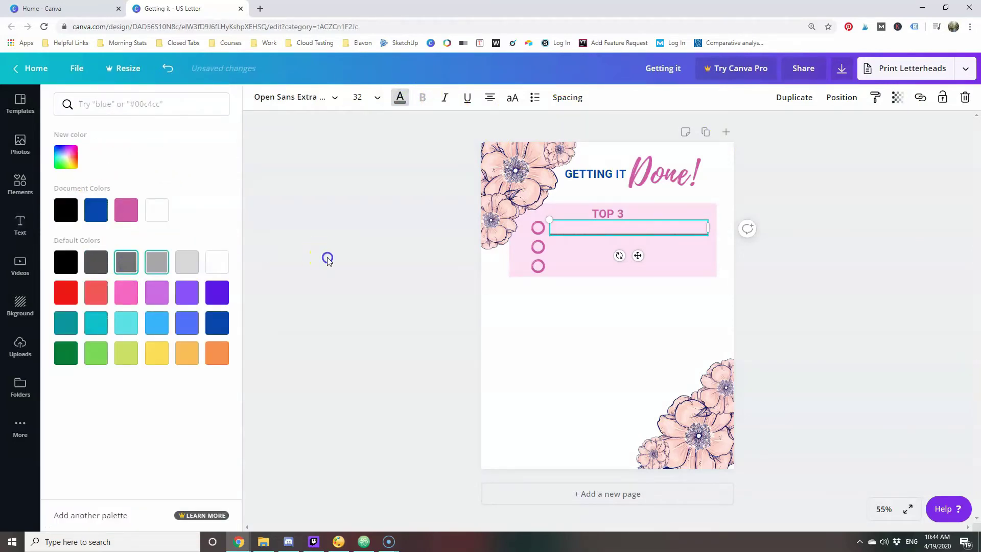
pyautogui.click(328, 259)
# Duplicate the grey writing line twice and place the last copy beside the third ring.
pyautogui.click(663, 235)
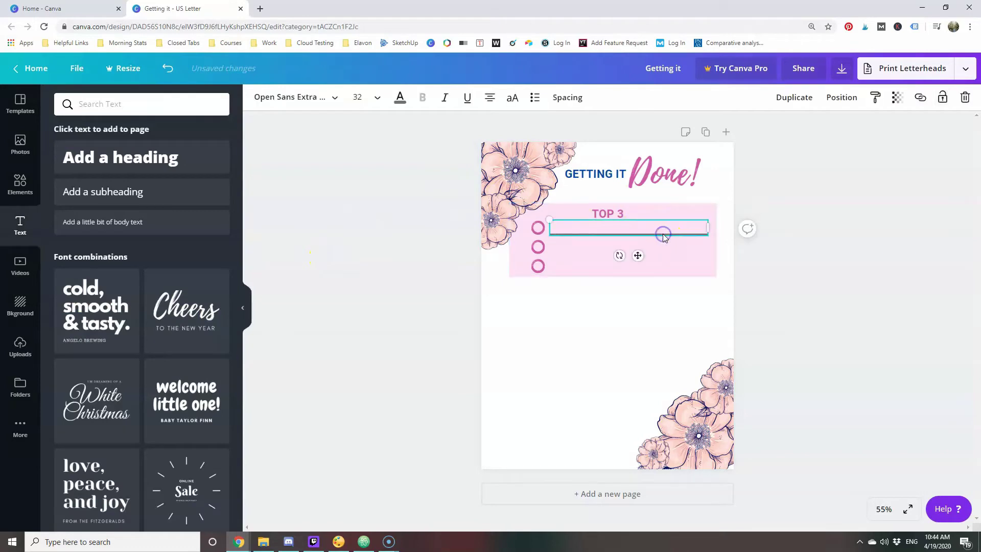
pyautogui.hotkey('ctrl', 'd')
pyautogui.hotkey('ctrl', 'd')
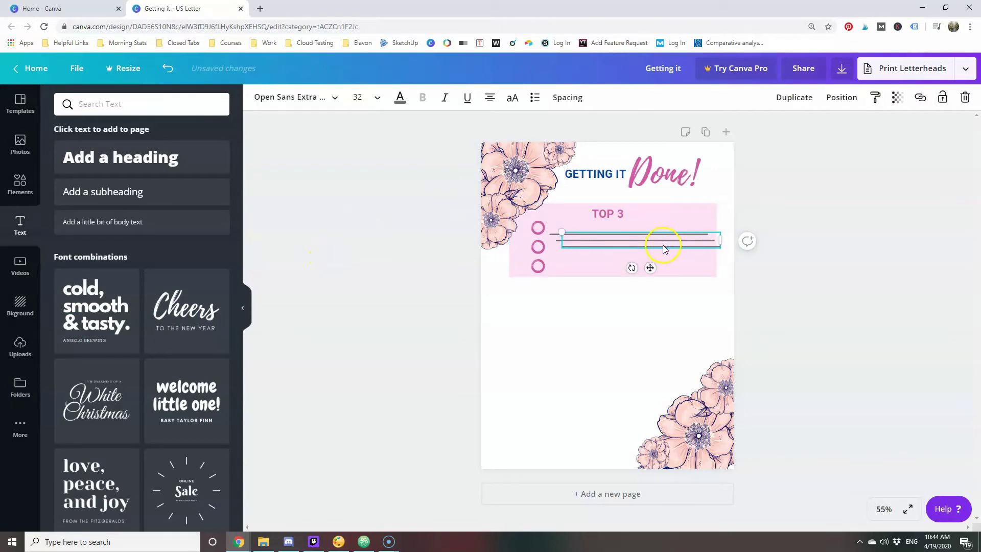
pyautogui.moveTo(663, 245); pyautogui.dragTo(652, 270)
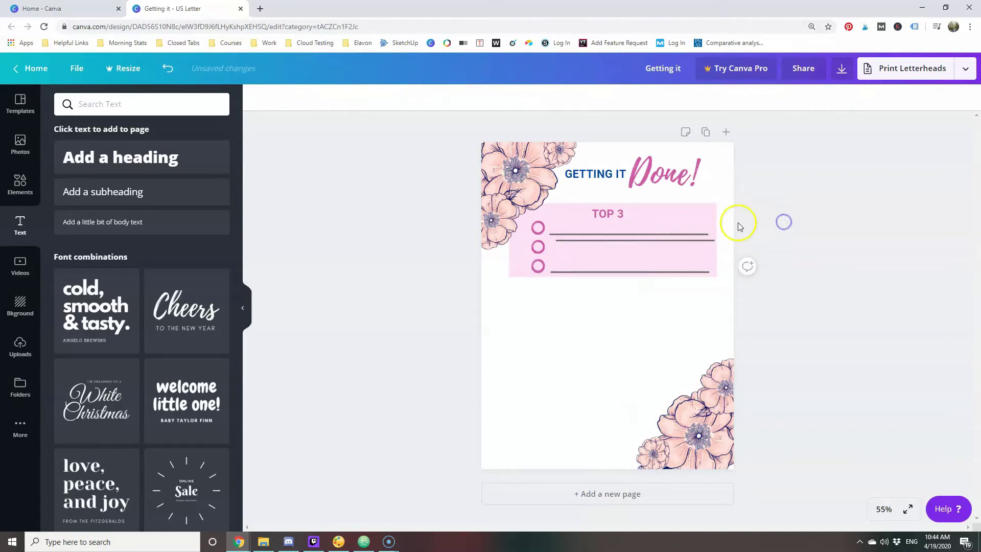
# Align the three writing lines on their centres and space them evenly in the vertical direction.
pyautogui.moveTo(727, 219); pyautogui.dragTo(681, 262)
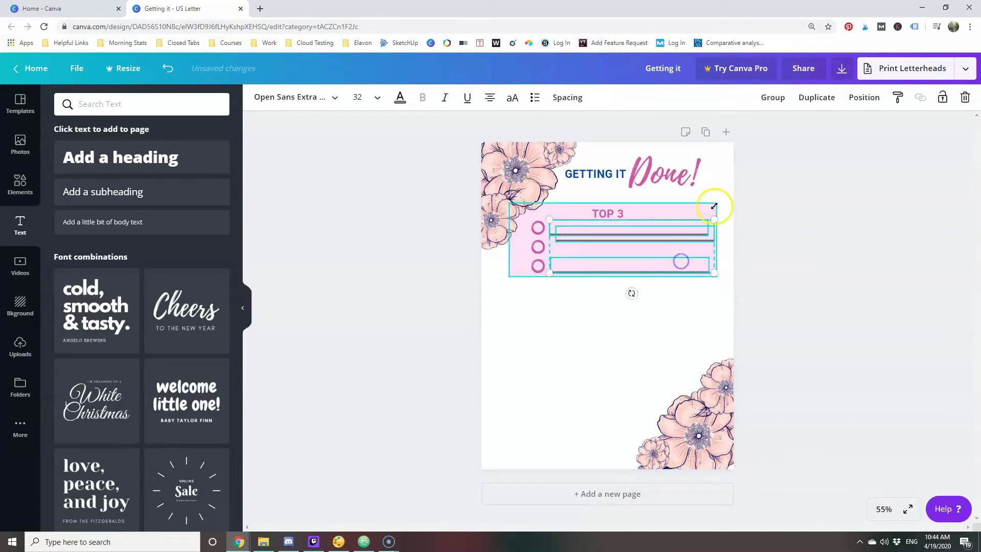
pyautogui.click(862, 97)
pyautogui.click(827, 203)
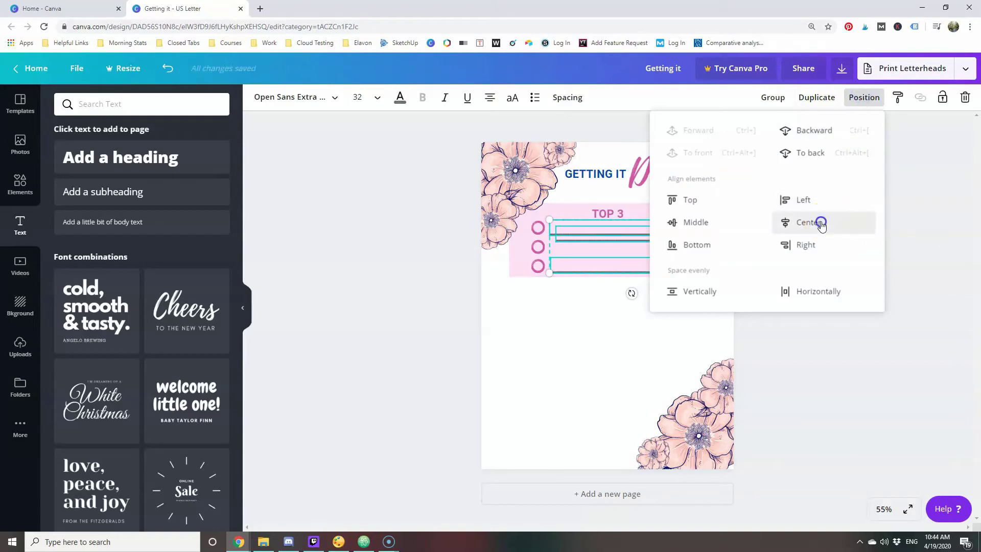
pyautogui.click(816, 221)
pyautogui.click(695, 291)
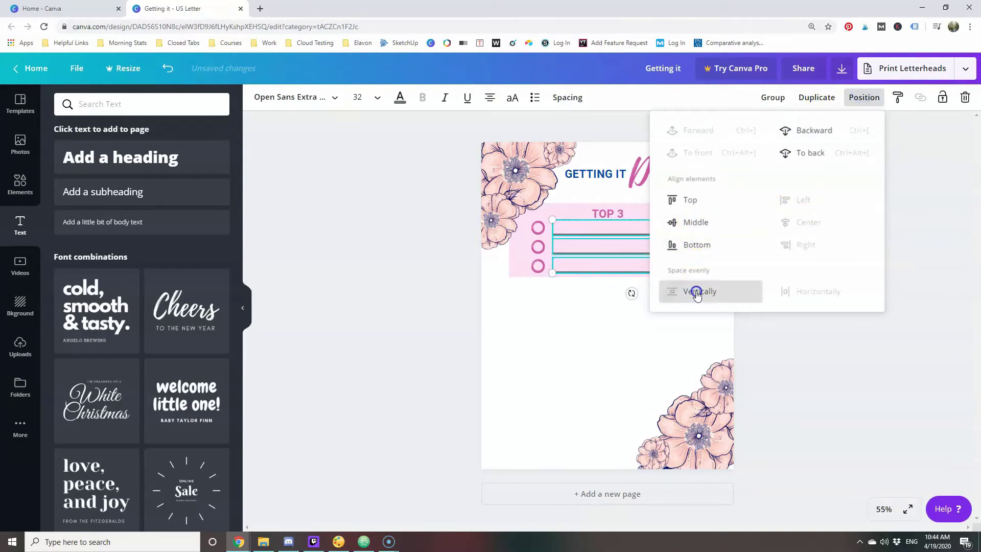
pyautogui.click(403, 286)
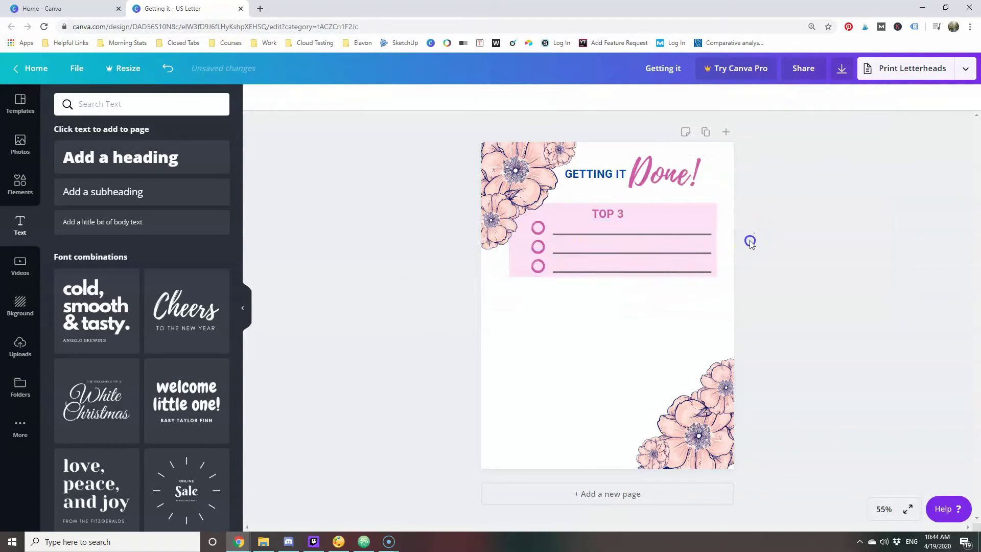
# Shift the three writing lines together slightly left, closer to the rings.
pyautogui.moveTo(750, 241); pyautogui.dragTo(633, 281)
pyautogui.moveTo(564, 232); pyautogui.dragTo(565, 233)
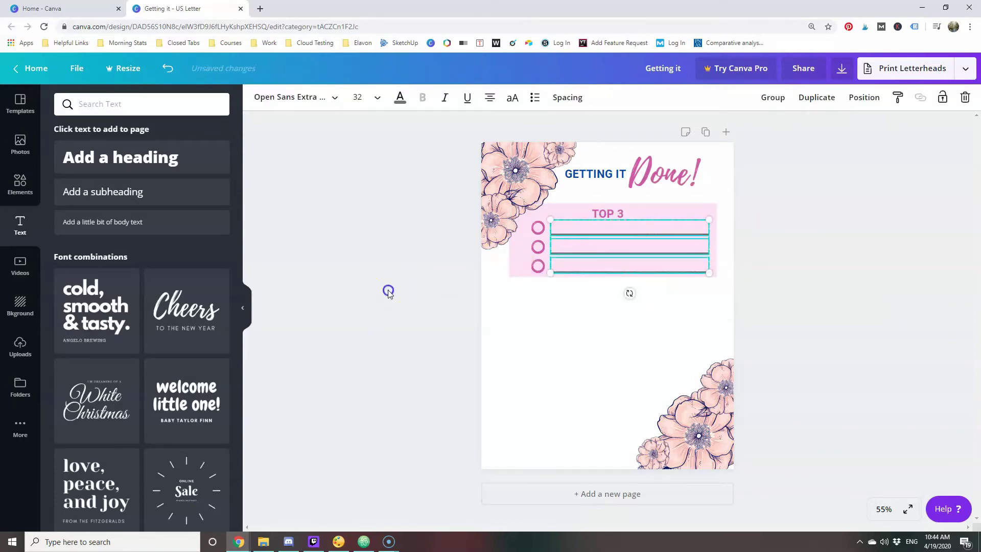
pyautogui.click(388, 288)
pyautogui.click(581, 236)
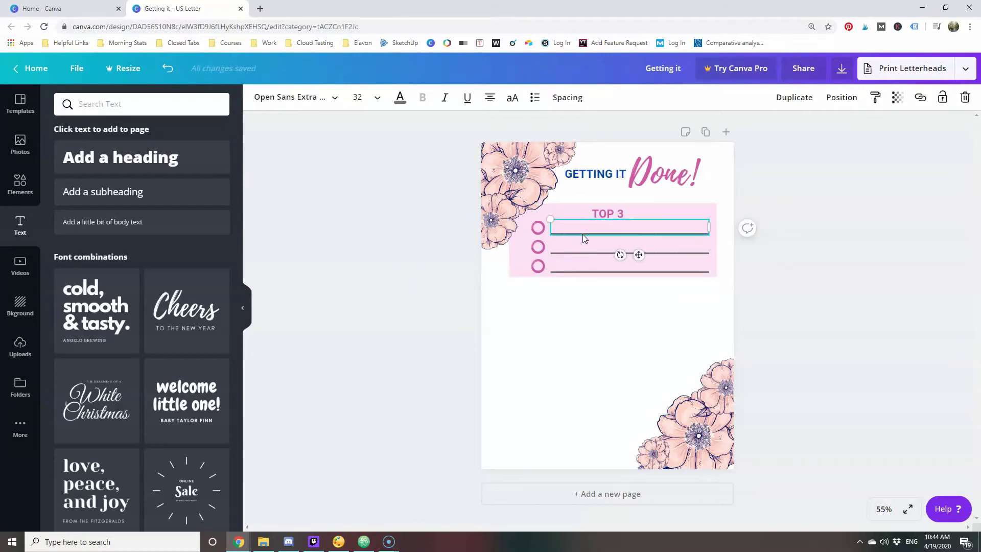
pyautogui.click(571, 252)
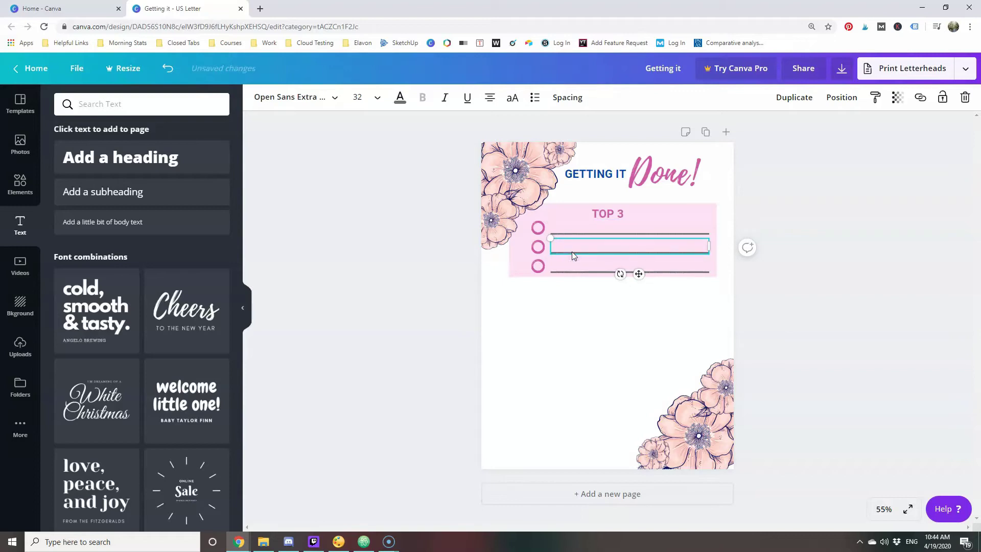
pyautogui.click(414, 313)
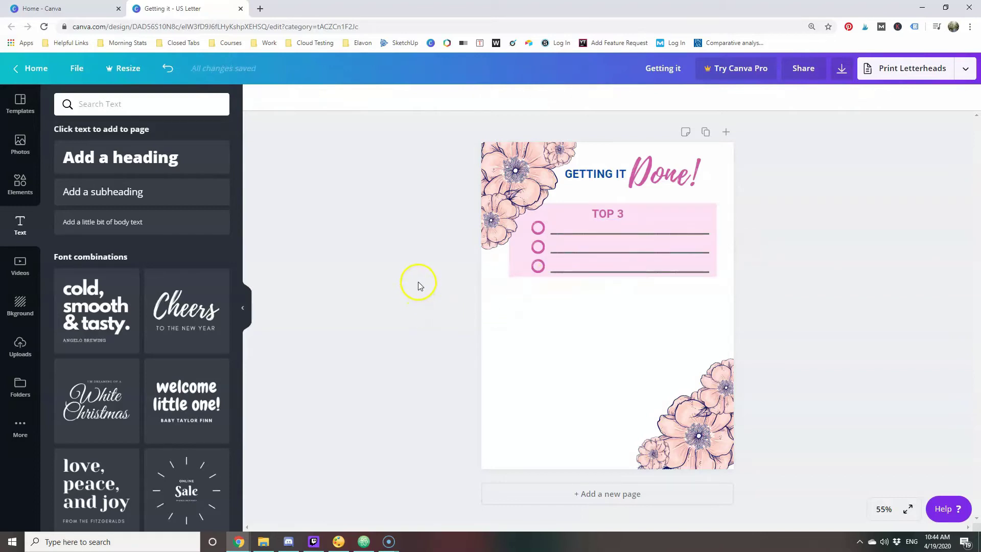
# Duplicate the TOP 3 heading, place the copy below the pink rectangle's left end and change its text to "TO DO".
pyautogui.click(603, 214)
pyautogui.click(794, 97)
pyautogui.moveTo(616, 240); pyautogui.dragTo(521, 287)
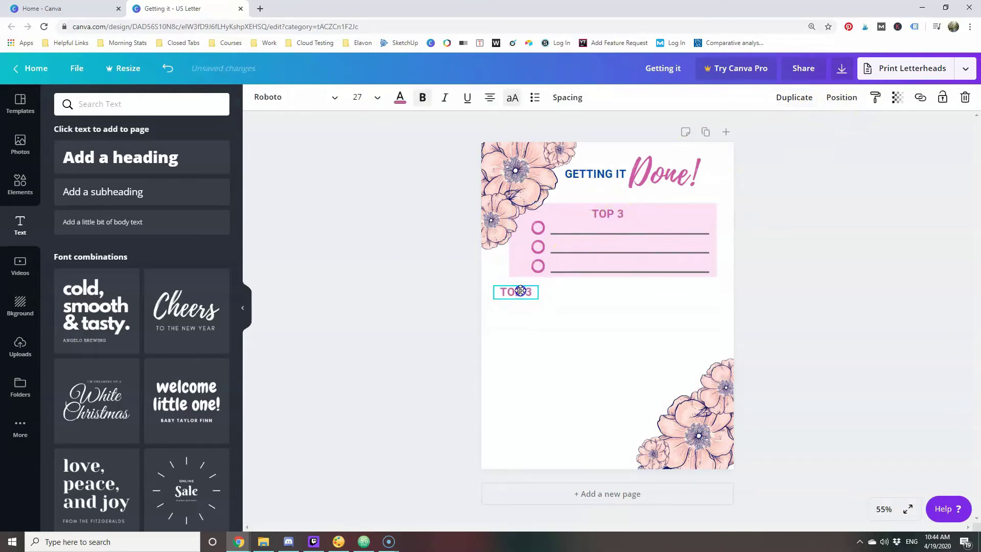
pyautogui.doubleClick(531, 292)
pyautogui.write('TO')
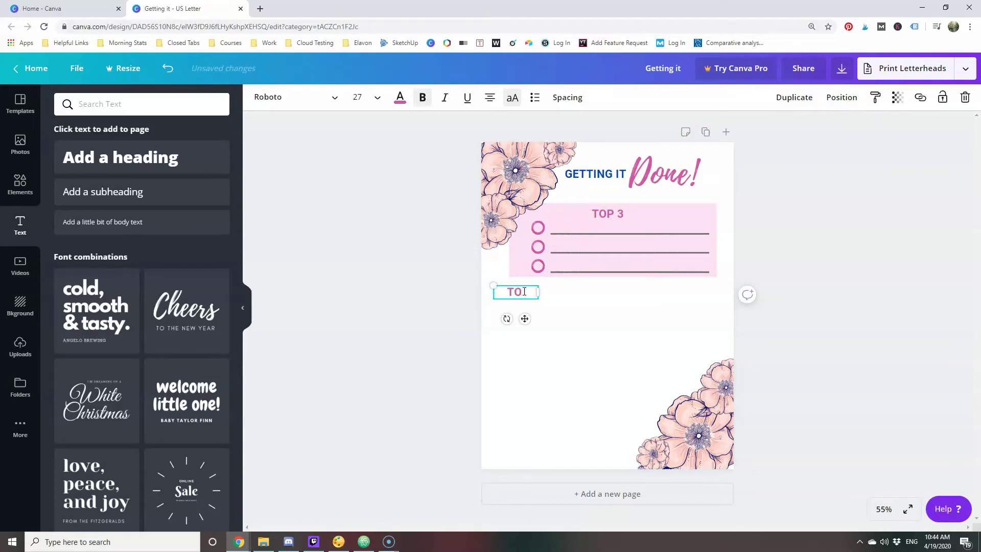
pyautogui.click(589, 305)
pyautogui.click(516, 291)
pyautogui.moveTo(519, 292); pyautogui.dragTo(531, 293)
pyautogui.click(442, 303)
# Copy the first TOP 3 ring and place a smaller version below the TO DO heading, near the page's left edge.
pyautogui.click(541, 227)
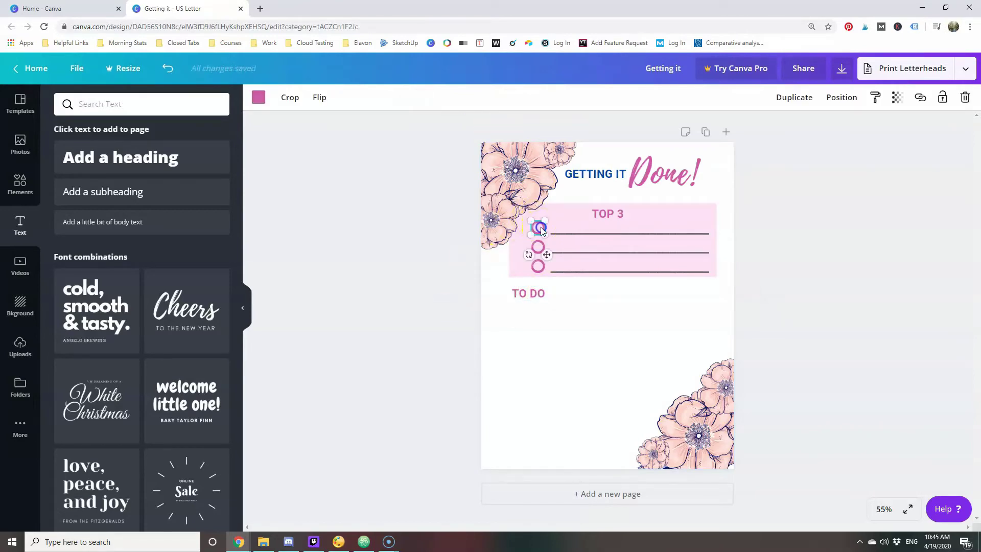
pyautogui.moveTo(541, 232); pyautogui.dragTo(529, 341)
pyautogui.click(522, 324)
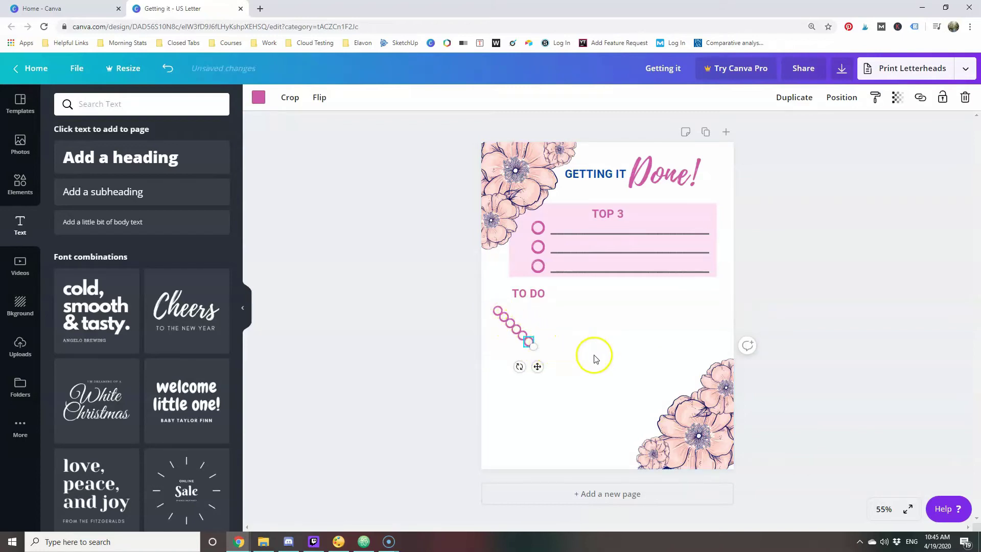
# Duplicate the small ring until there are ten, and move the last one near the page's bottom-left corner.
pyautogui.hotkey('ctrl', 'd')
pyautogui.hotkey('ctrl', 'd')
pyautogui.hotkey('ctrl', 'd')
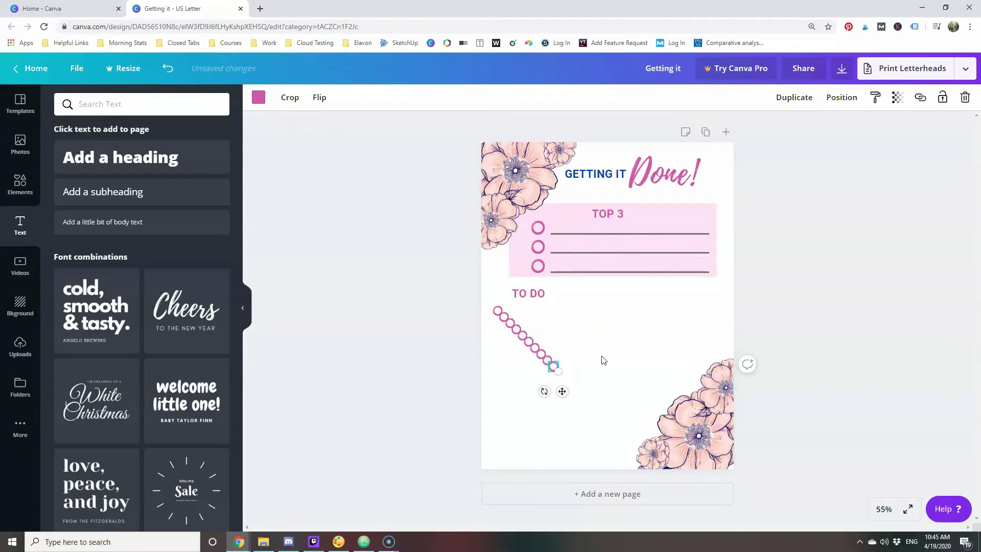
pyautogui.hotkey('ctrl', 'd')
pyautogui.click(584, 362)
pyautogui.moveTo(550, 364); pyautogui.dragTo(495, 445)
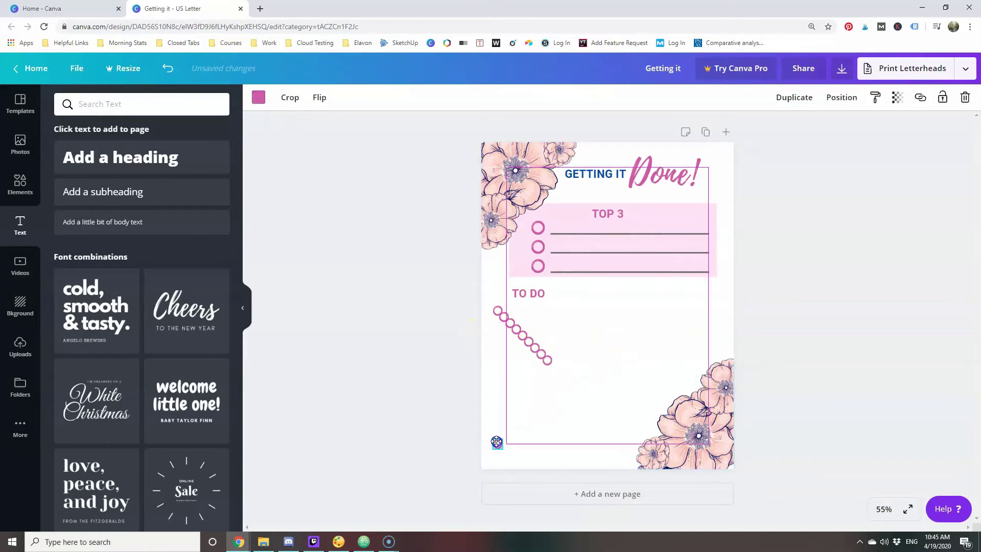
# Align the ten small rings to the left and space them evenly in the vertical direction.
pyautogui.click(462, 320)
pyautogui.moveTo(461, 306); pyautogui.dragTo(593, 461)
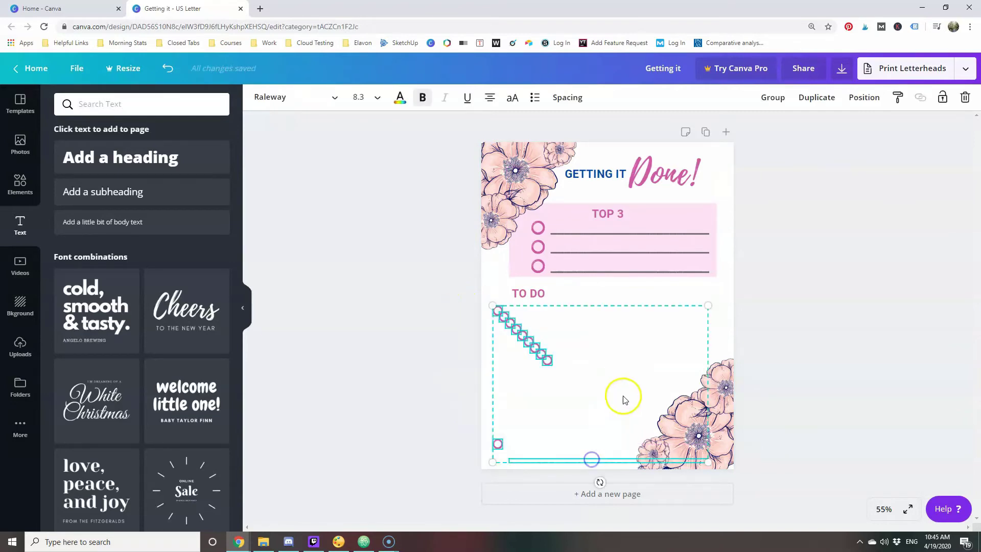
pyautogui.click(864, 98)
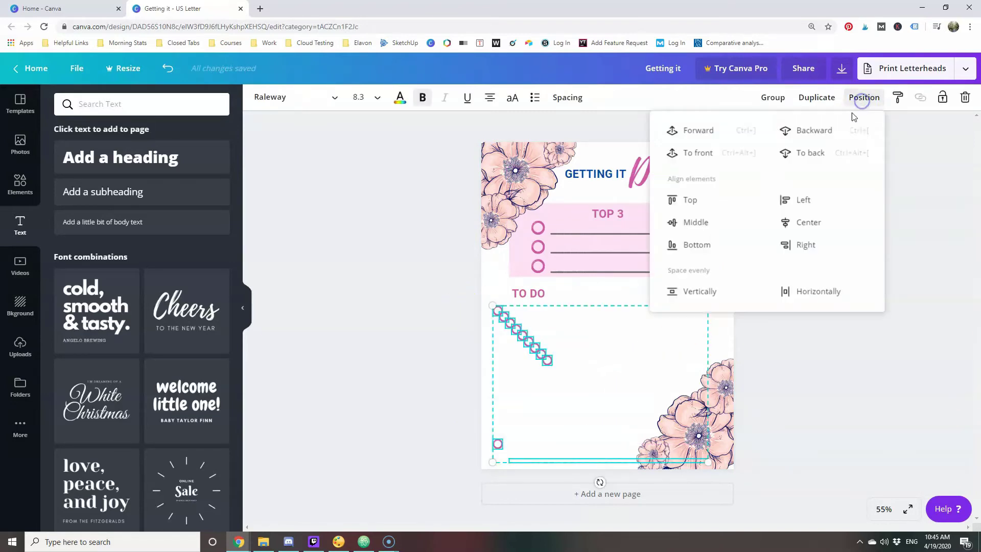
pyautogui.click(801, 204)
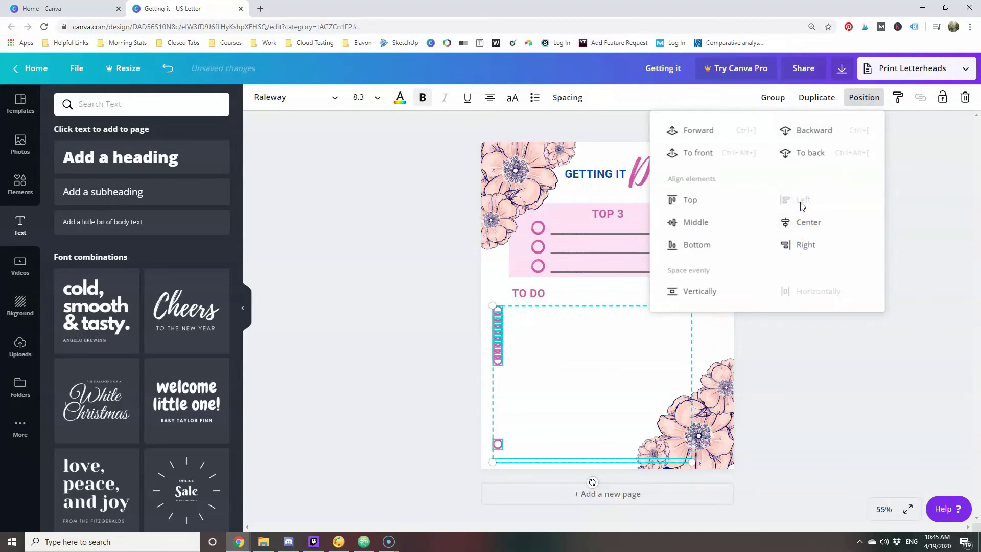
pyautogui.click(698, 294)
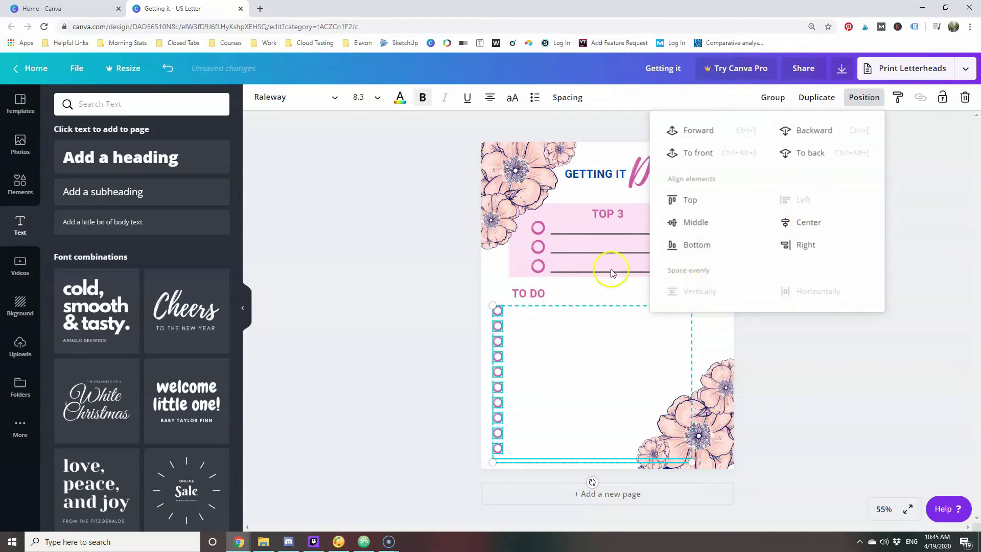
pyautogui.click(385, 282)
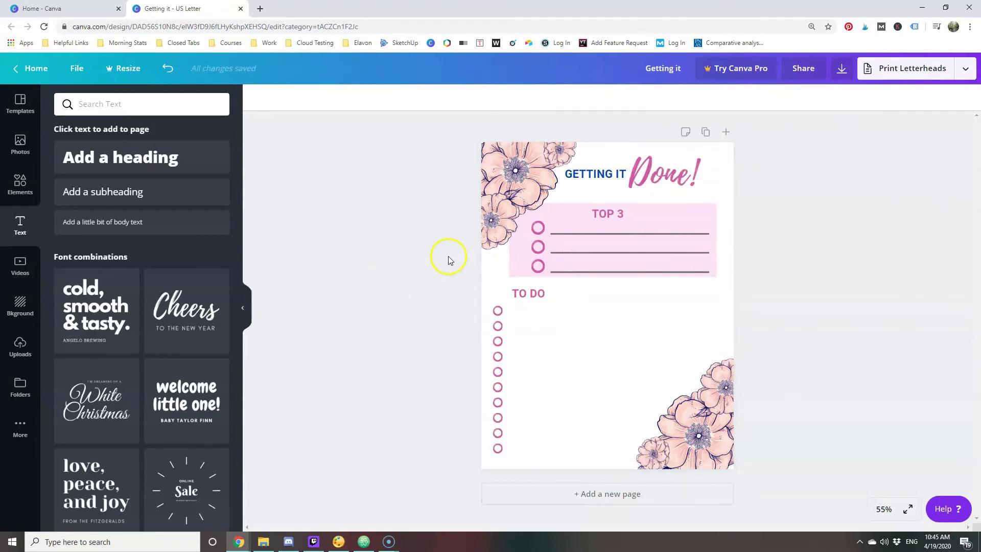
# Place a copy of the first TOP 3 writing line under the TO DO heading and set its font to Allura.
pyautogui.click(617, 233)
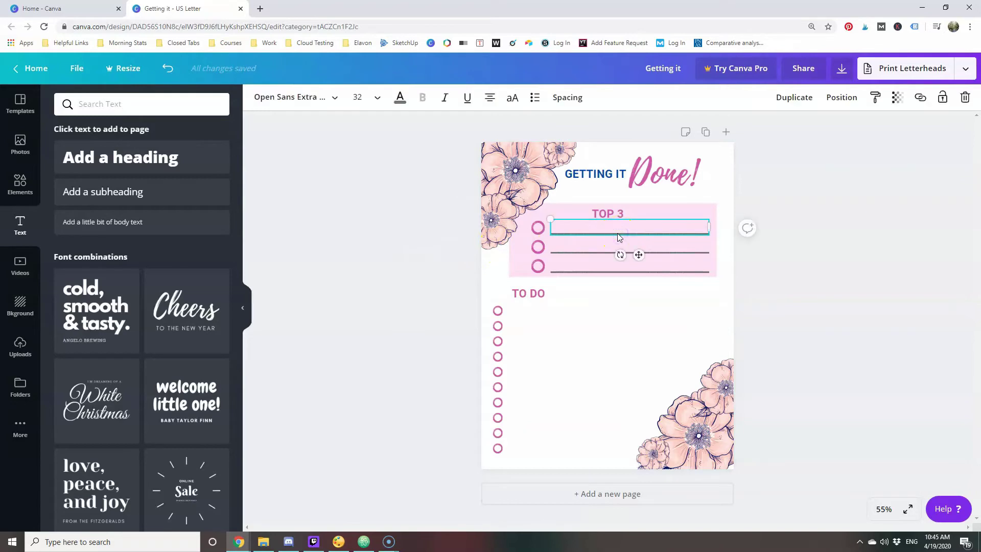
pyautogui.moveTo(613, 243); pyautogui.dragTo(565, 310)
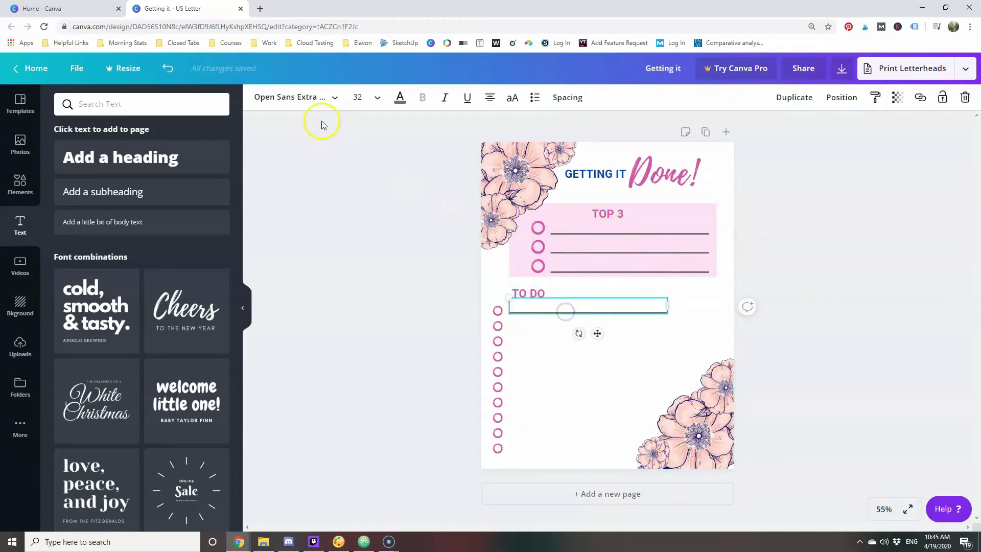
pyautogui.click(315, 102)
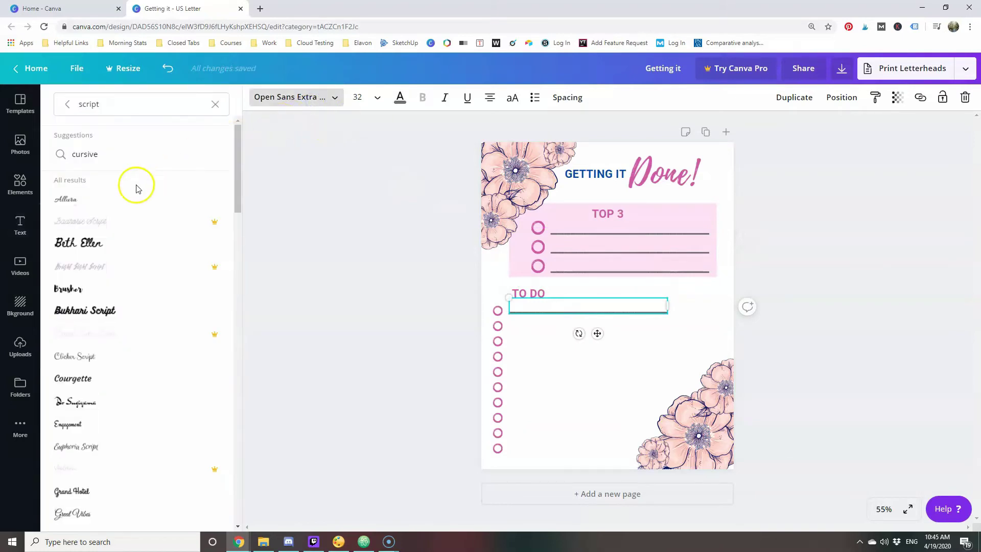
pyautogui.click(106, 200)
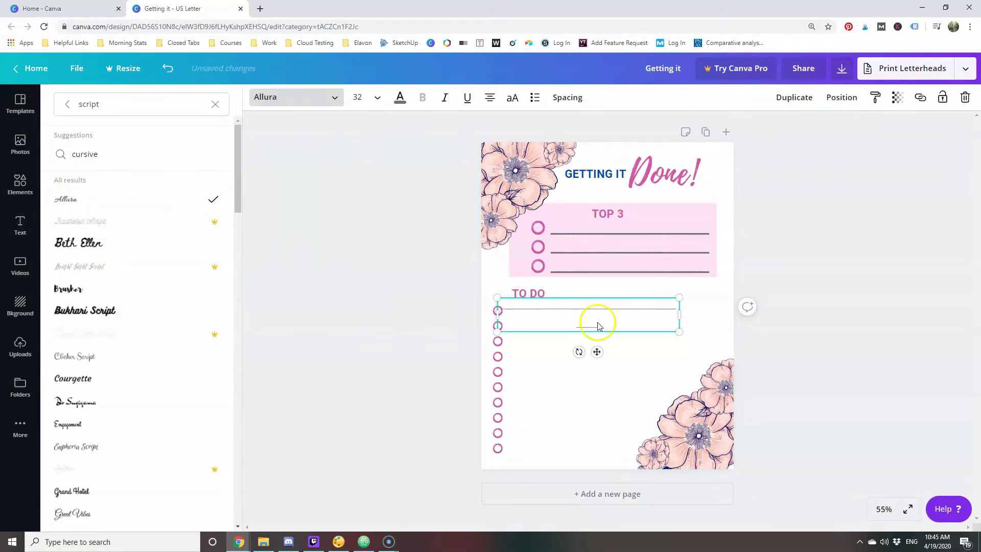
# Resize the Allura line's text box so the underscores fit on one row, and shorten and left-align the underscores.
pyautogui.moveTo(679, 314); pyautogui.dragTo(745, 309)
pyautogui.click(678, 307)
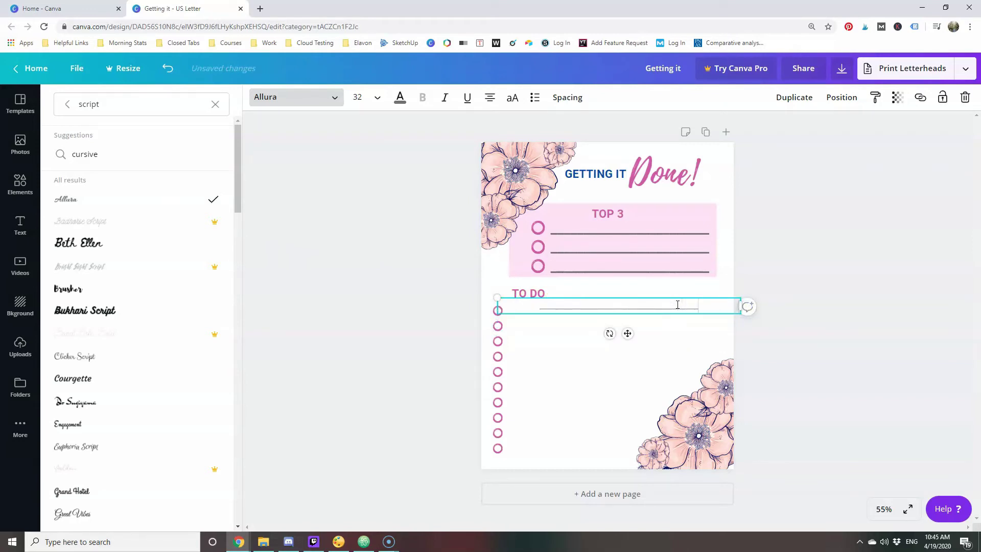
pyautogui.moveTo(739, 304); pyautogui.dragTo(675, 309)
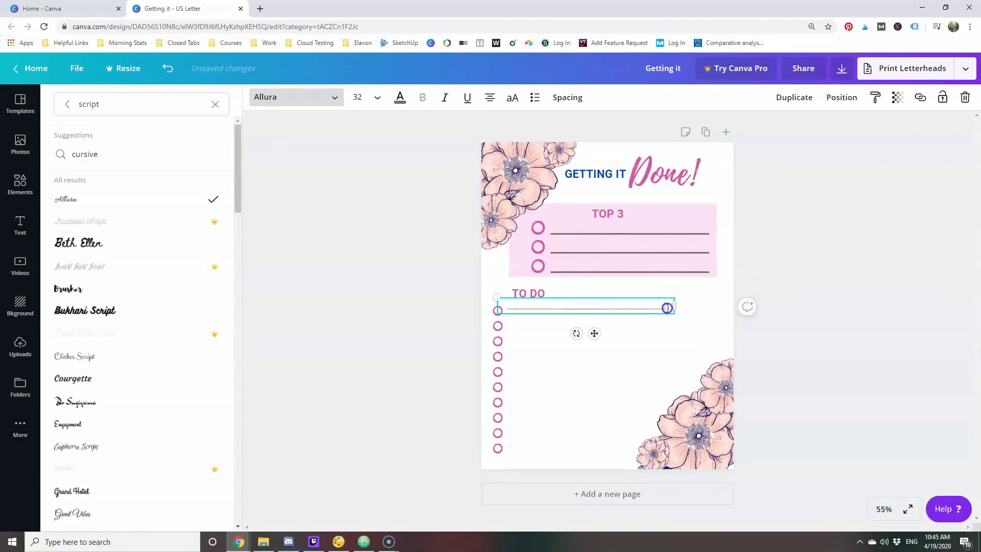
pyautogui.press('BackSpace')
pyautogui.click(489, 99)
# Move the thin line beside the first small ring and narrow its text box to a width of about 4.3.
pyautogui.moveTo(611, 296); pyautogui.dragTo(617, 302)
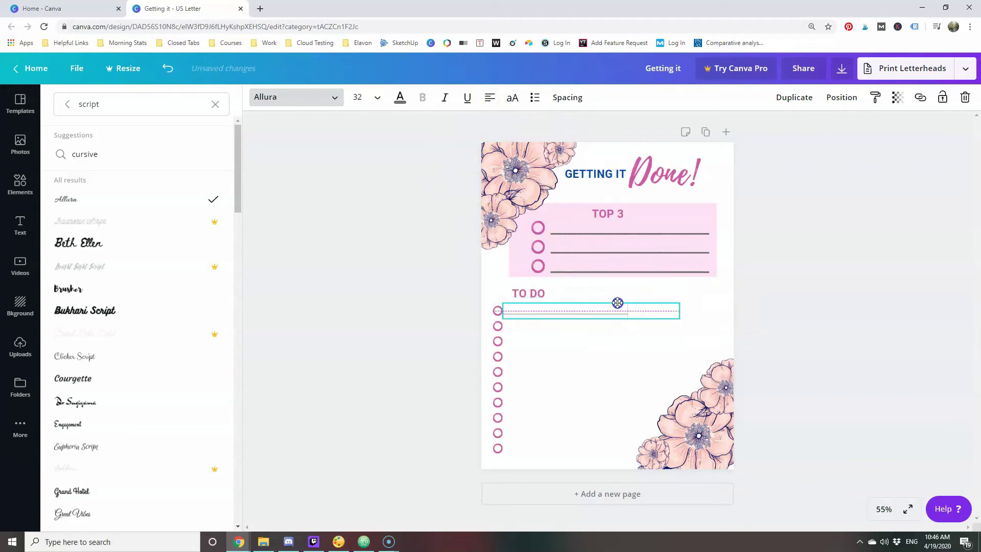
pyautogui.moveTo(680, 311); pyautogui.dragTo(631, 313)
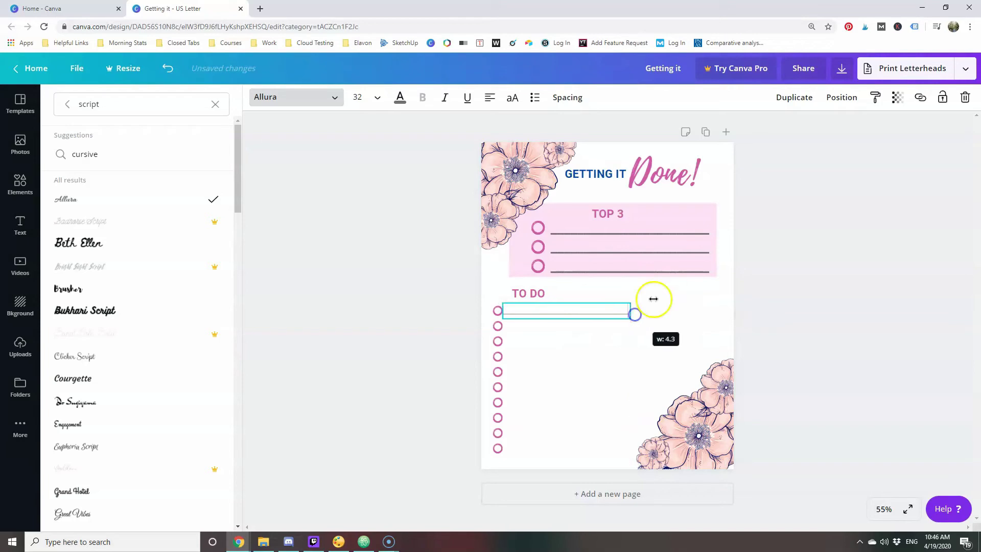
pyautogui.click(691, 292)
pyautogui.click(421, 296)
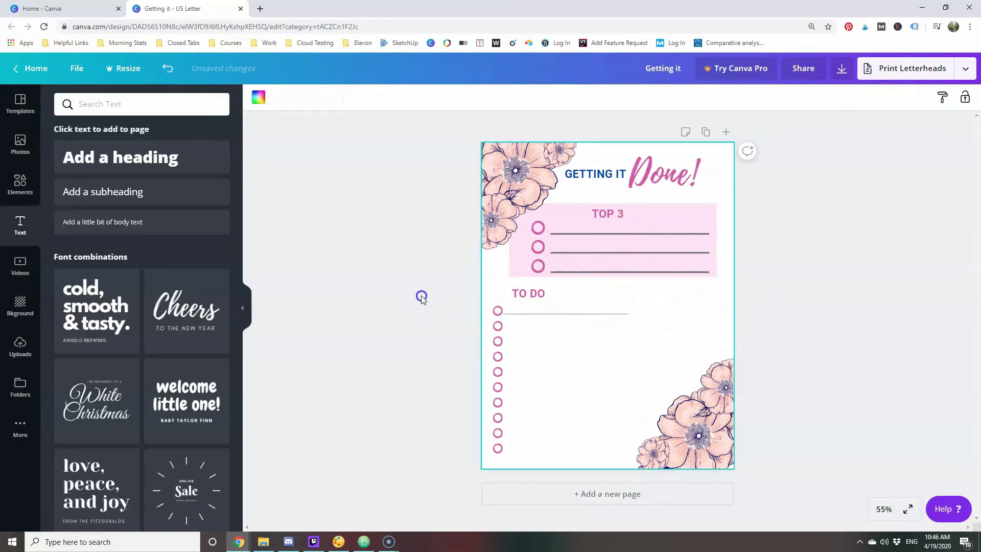
# Nudge the thin line beside the first small ring into place and make nine duplicates of it.
pyautogui.moveTo(545, 319); pyautogui.dragTo(548, 316)
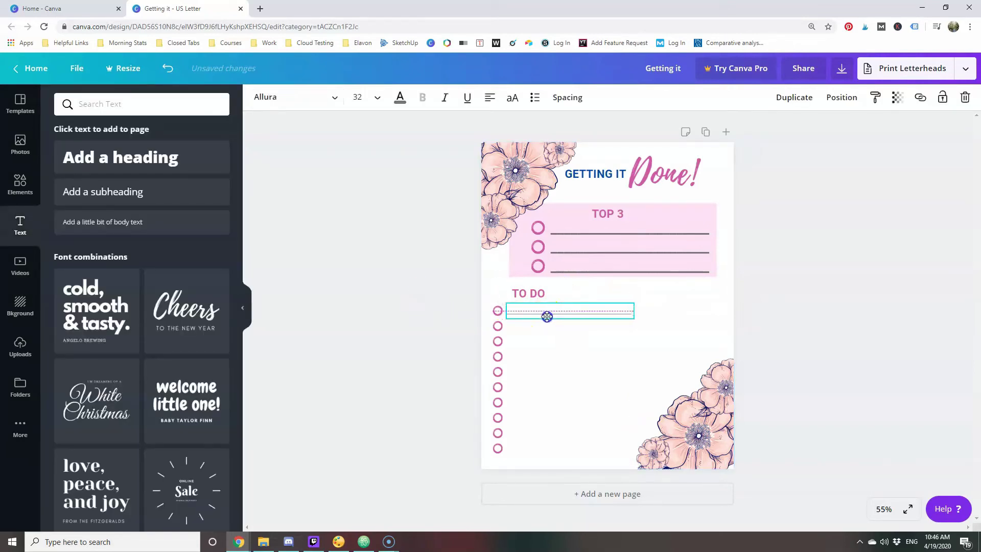
pyautogui.click(790, 97)
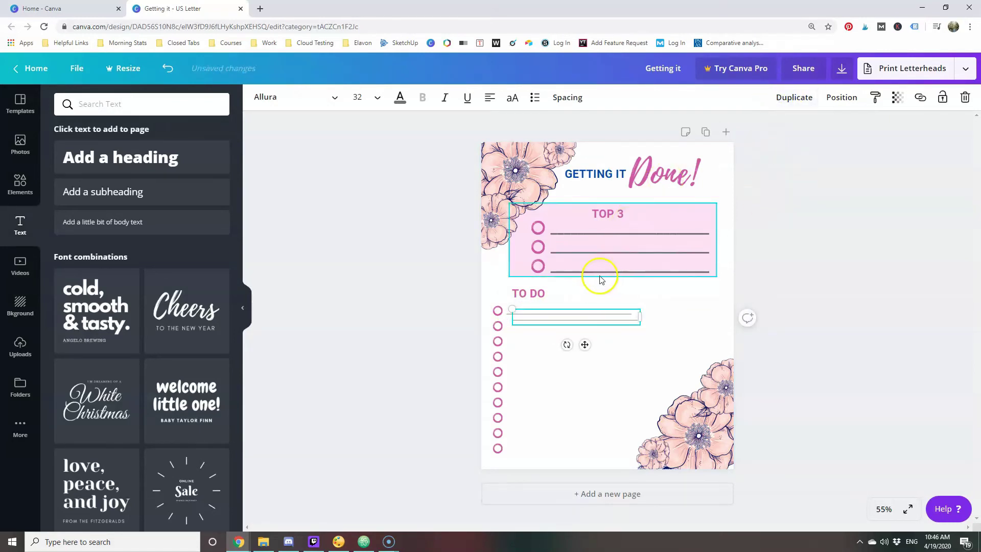
pyautogui.click(789, 97)
pyautogui.click(789, 97)
pyautogui.click(789, 97)
pyautogui.click(789, 97)
pyautogui.click(789, 97)
pyautogui.click(789, 97)
pyautogui.click(789, 97)
pyautogui.click(790, 98)
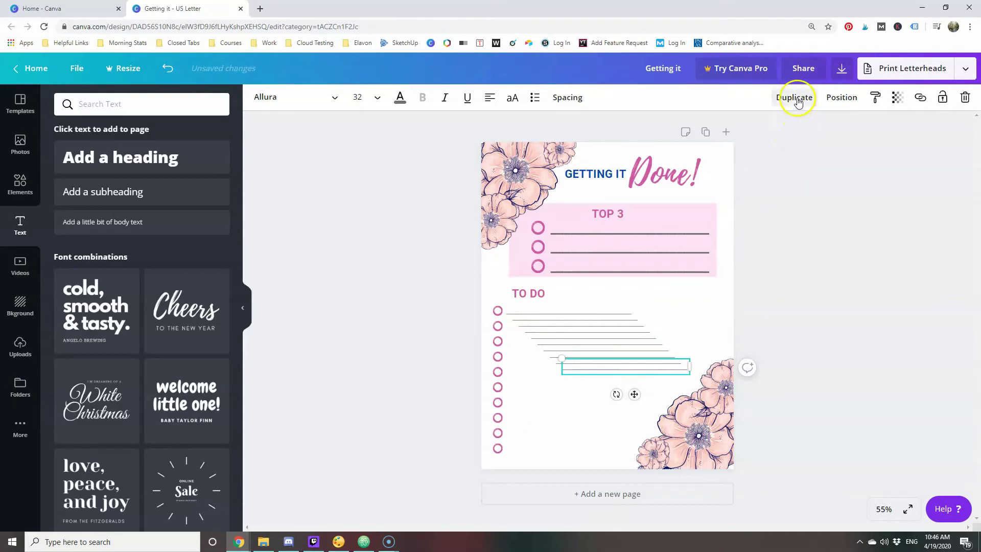
# Move the last line copy beside the bottom ring, then align all ten lines left and space them evenly vertically.
pyautogui.moveTo(652, 368); pyautogui.dragTo(600, 453)
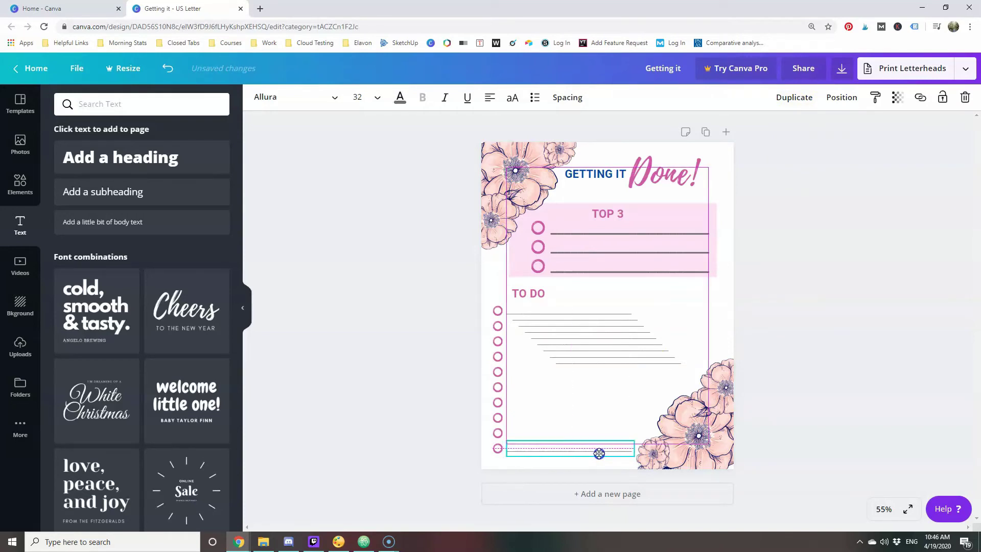
pyautogui.moveTo(600, 453); pyautogui.dragTo(600, 453)
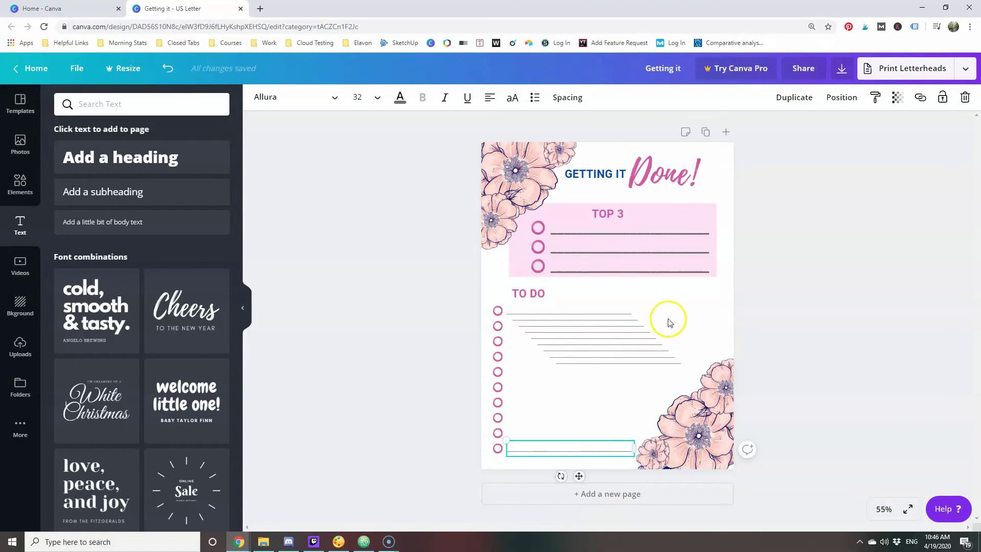
pyautogui.moveTo(672, 309); pyautogui.dragTo(531, 455)
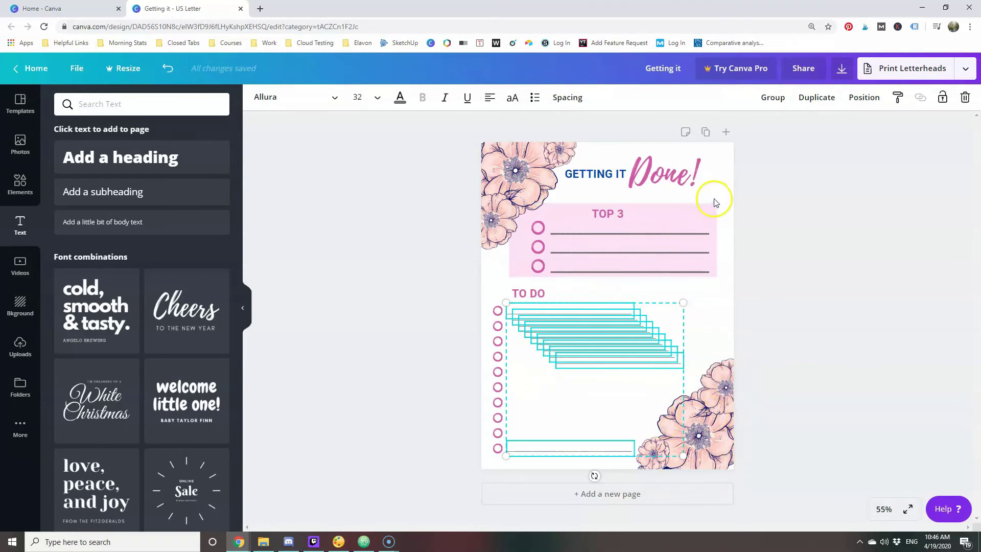
pyautogui.click(871, 102)
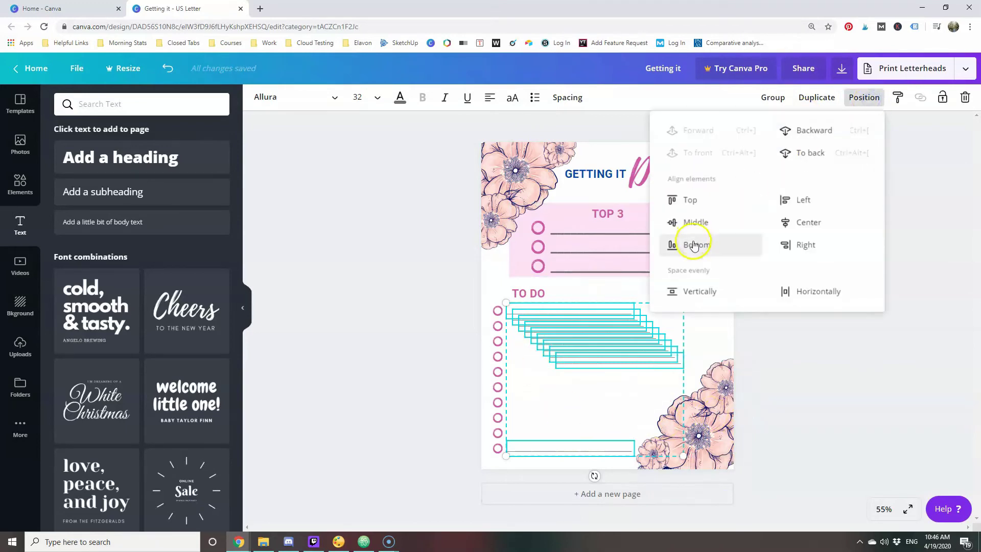
pyautogui.click(808, 200)
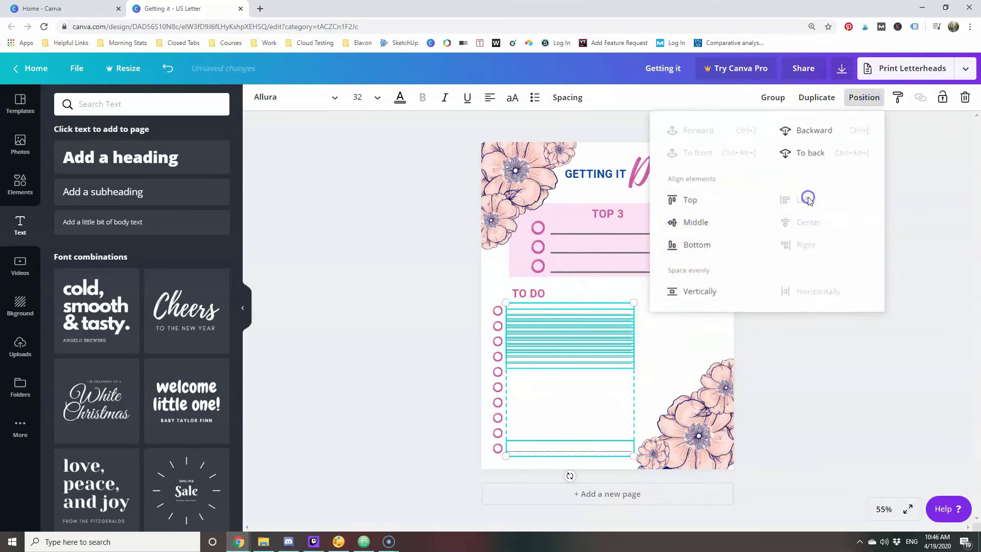
pyautogui.click(695, 292)
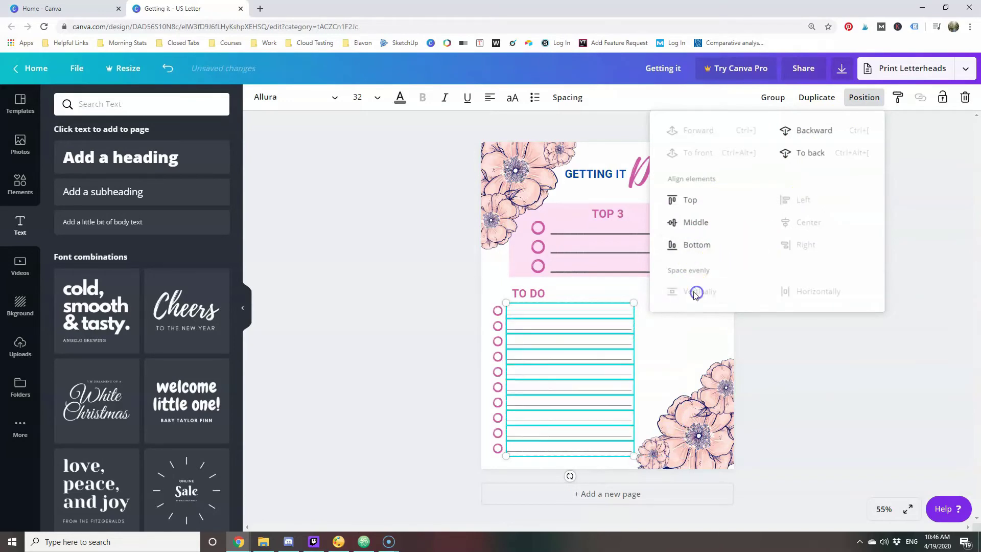
pyautogui.click(379, 317)
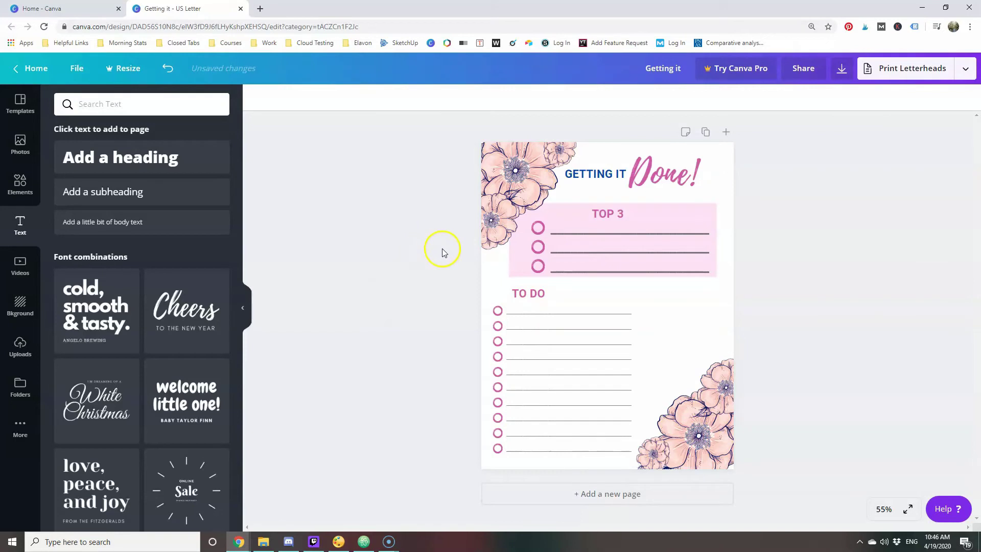
# Move the TO DO heading directly above the column of small rings and left-align its text.
pyautogui.click(529, 294)
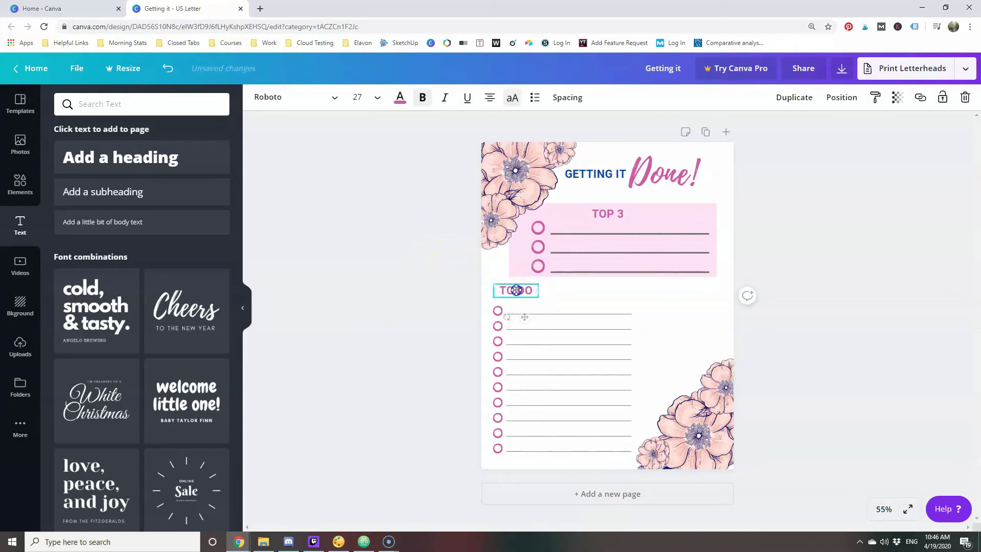
pyautogui.moveTo(516, 290); pyautogui.dragTo(517, 291)
pyautogui.click(489, 106)
pyautogui.click(397, 315)
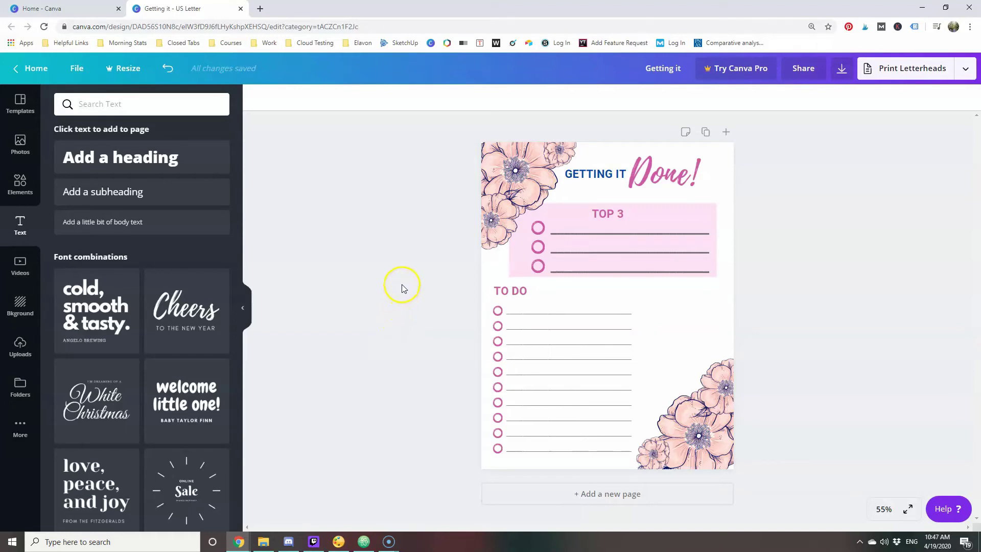
# Place a copy of the TO DO heading level with it beyond the list, reword it to TO CALL, and widen its box to fit one line.
pyautogui.click(511, 292)
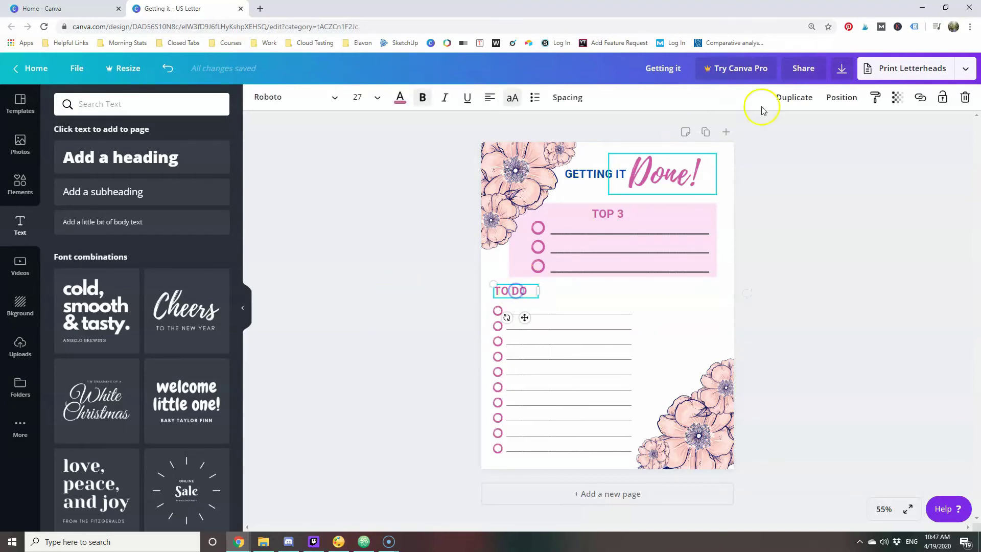
pyautogui.click(794, 97)
pyautogui.moveTo(510, 294); pyautogui.dragTo(666, 292)
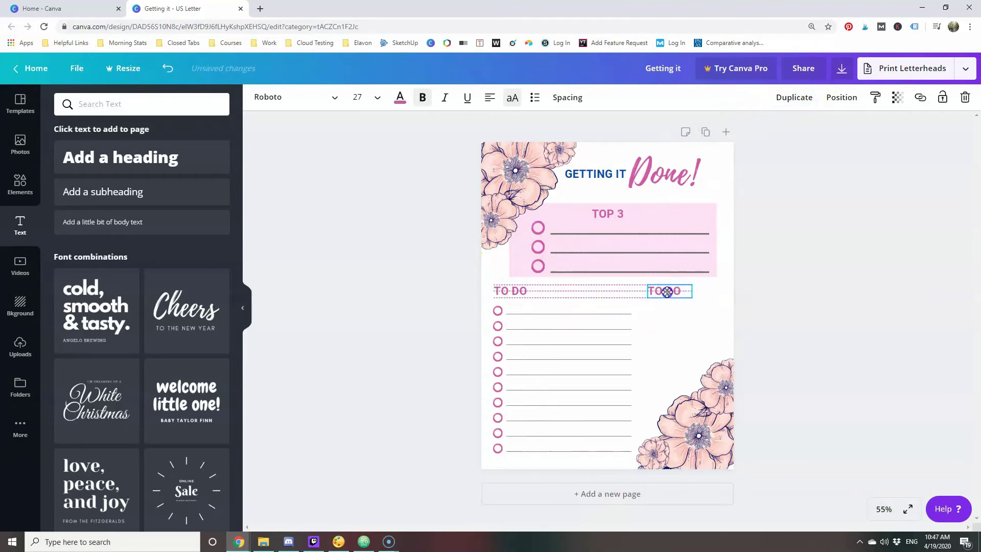
pyautogui.moveTo(666, 291); pyautogui.dragTo(666, 291)
pyautogui.doubleClick(667, 291)
pyautogui.write('CALL')
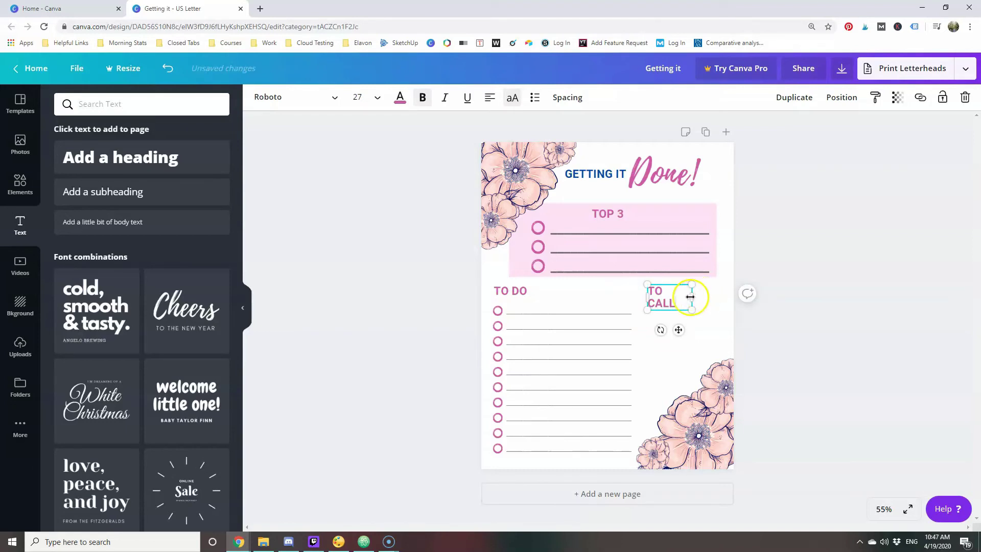
pyautogui.moveTo(693, 297); pyautogui.dragTo(667, 366)
# Place a copy of the TO CALL heading below it, reword it to TO GO, and align both headings to the left.
pyautogui.click(801, 102)
pyautogui.doubleClick(668, 368)
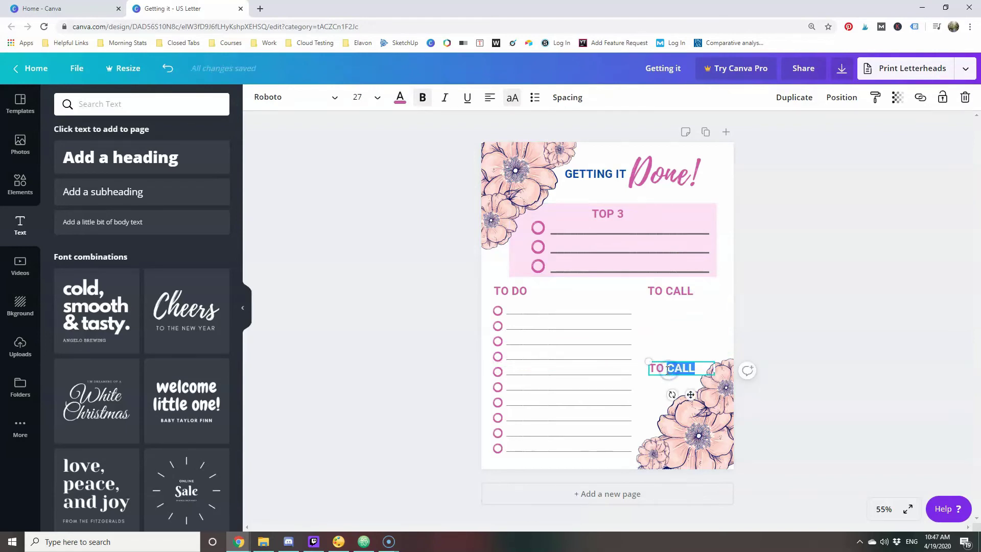
pyautogui.click(668, 290)
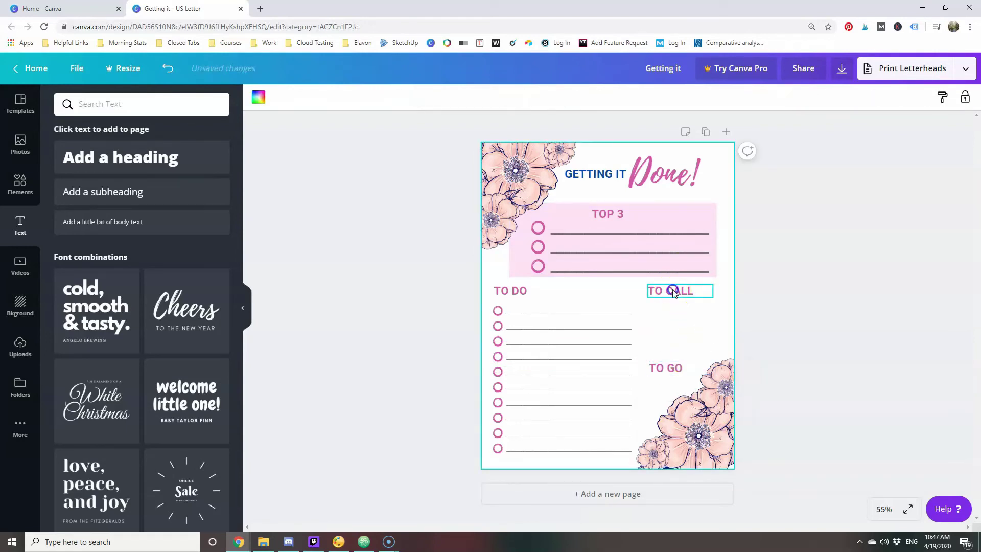
pyautogui.keyDown('shift'); pyautogui.click(666, 367); pyautogui.keyUp('shift')
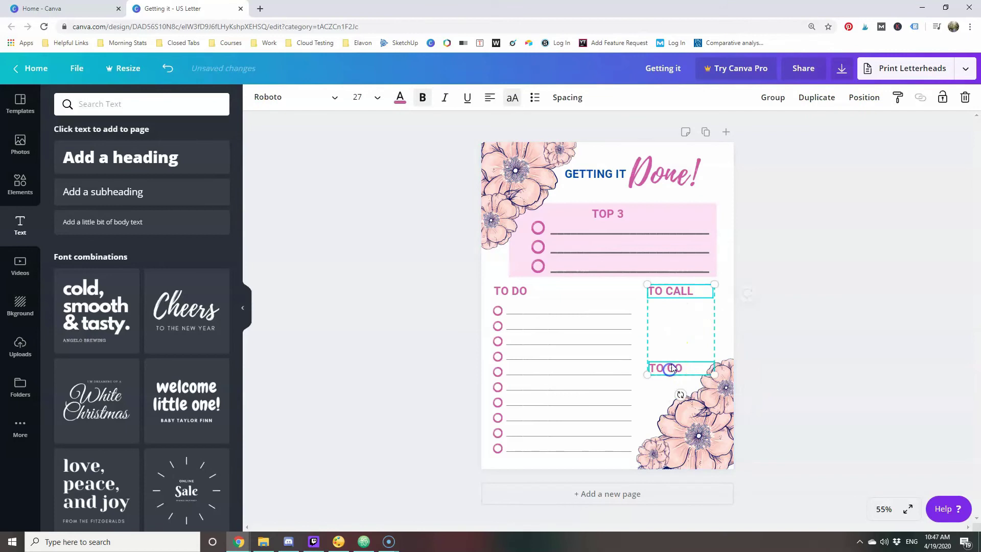
pyautogui.click(863, 97)
pyautogui.click(802, 178)
pyautogui.click(773, 305)
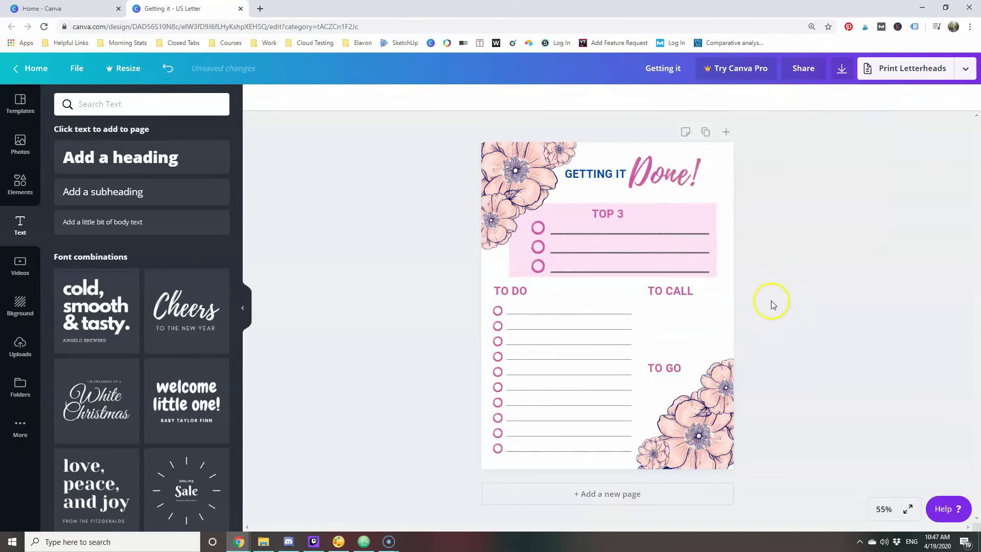
# Unlock the flower cluster in the page's lower-right corner and ungroup it.
pyautogui.click(720, 398)
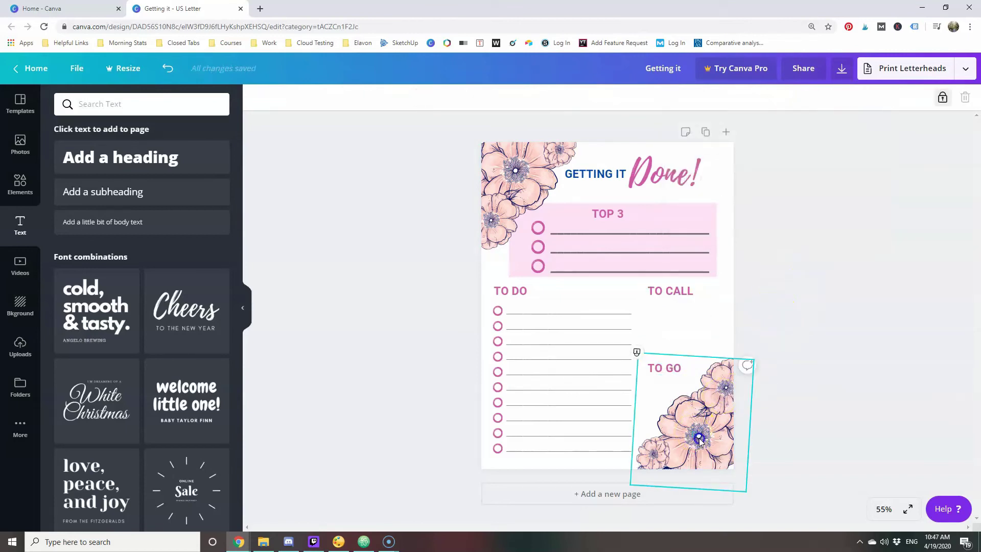
pyautogui.click(913, 248)
pyautogui.click(710, 418)
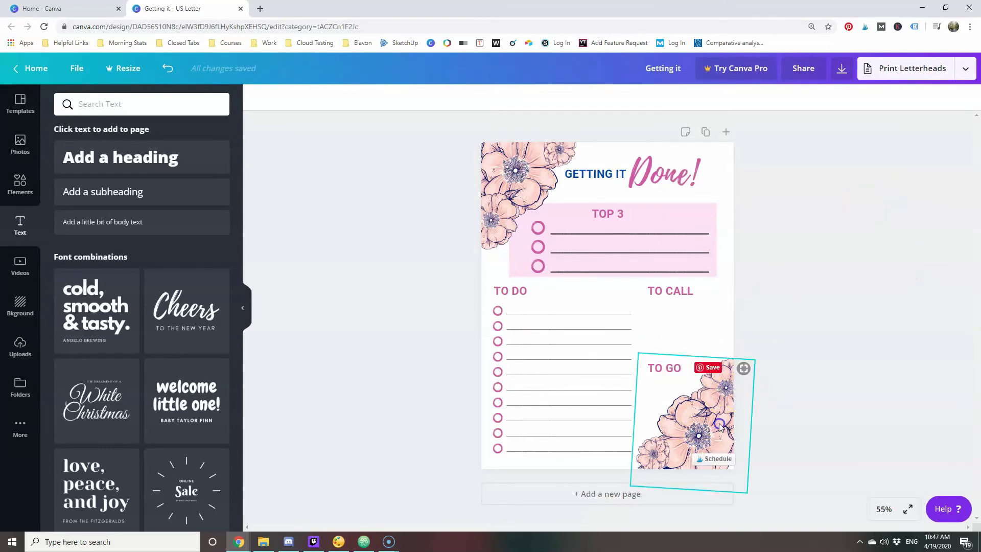
pyautogui.click(941, 98)
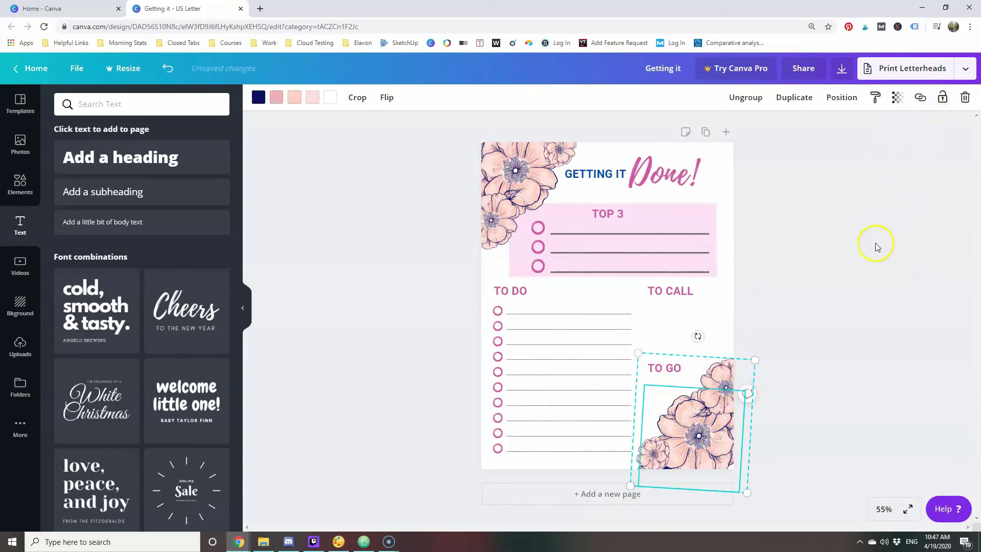
pyautogui.click(745, 98)
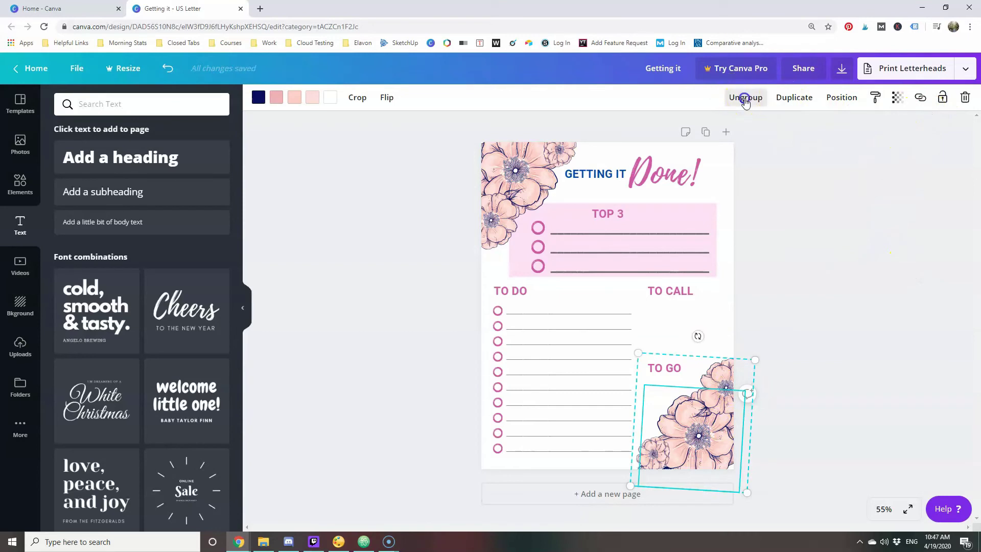
# Move the three lower flowers closer to the page corner, partly off the page, to free space under TO GO.
pyautogui.click(713, 453)
pyautogui.moveTo(714, 453); pyautogui.dragTo(722, 468)
pyautogui.moveTo(720, 378)
pyautogui.mouseDown()
pyautogui.moveTo(717, 401)
pyautogui.moveTo(726, 393)
pyautogui.mouseUp()
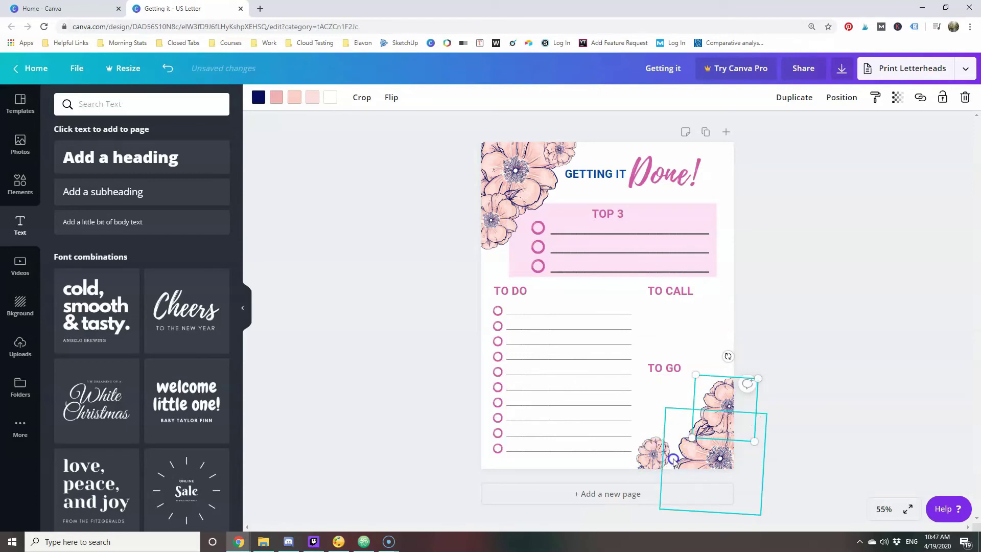
pyautogui.moveTo(653, 457); pyautogui.dragTo(671, 459)
pyautogui.click(796, 250)
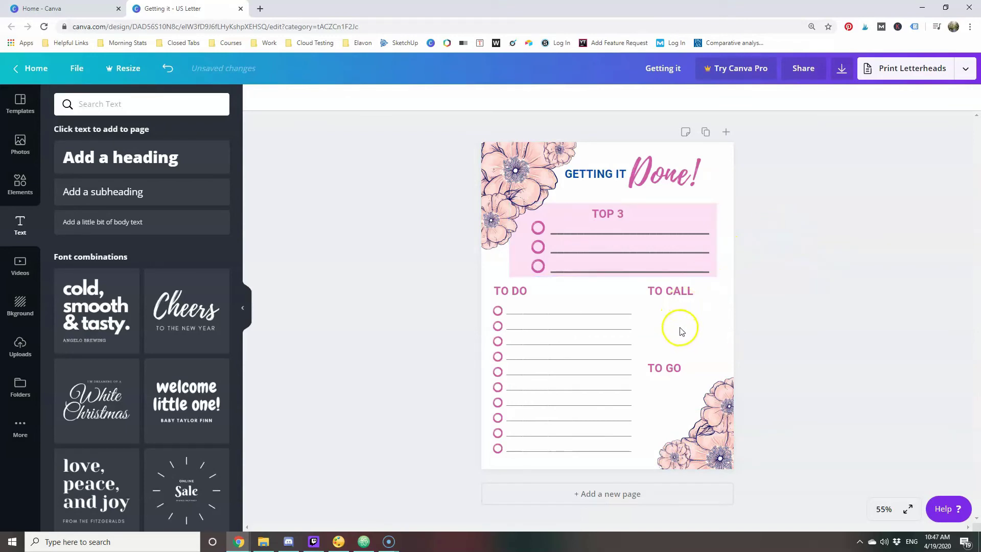
# Move the TO GO heading slightly up, keeping it aligned with TO CALL.
pyautogui.click(673, 212)
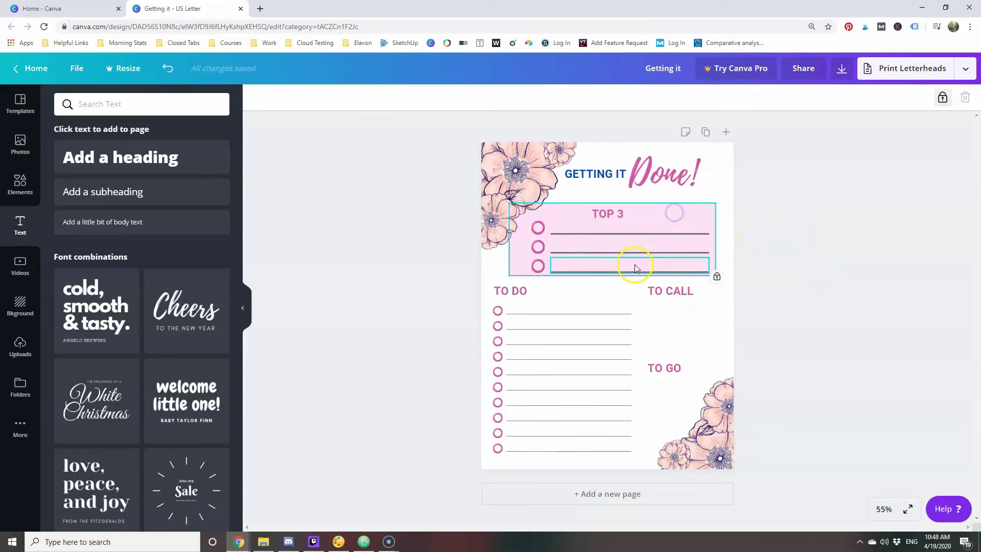
pyautogui.click(774, 268)
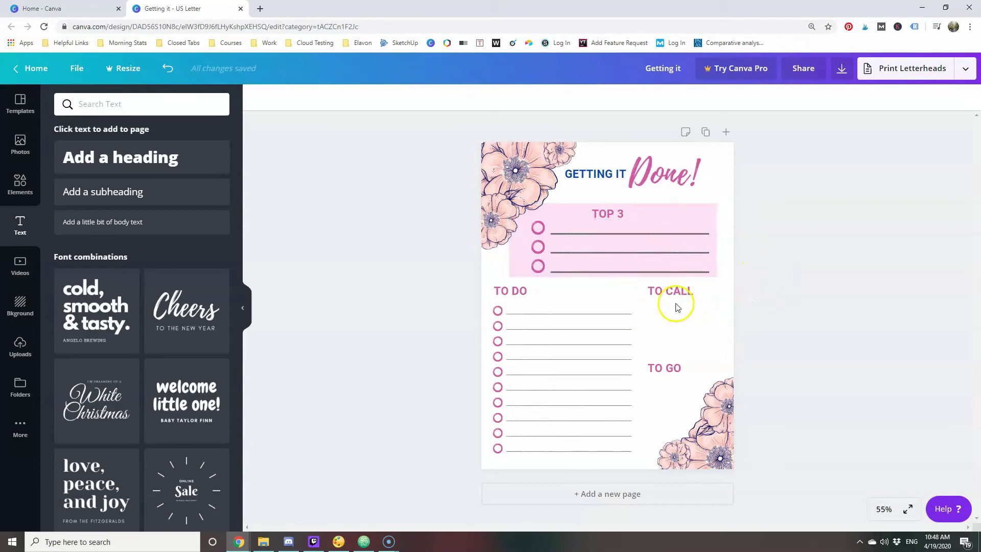
pyautogui.moveTo(673, 370); pyautogui.dragTo(672, 364)
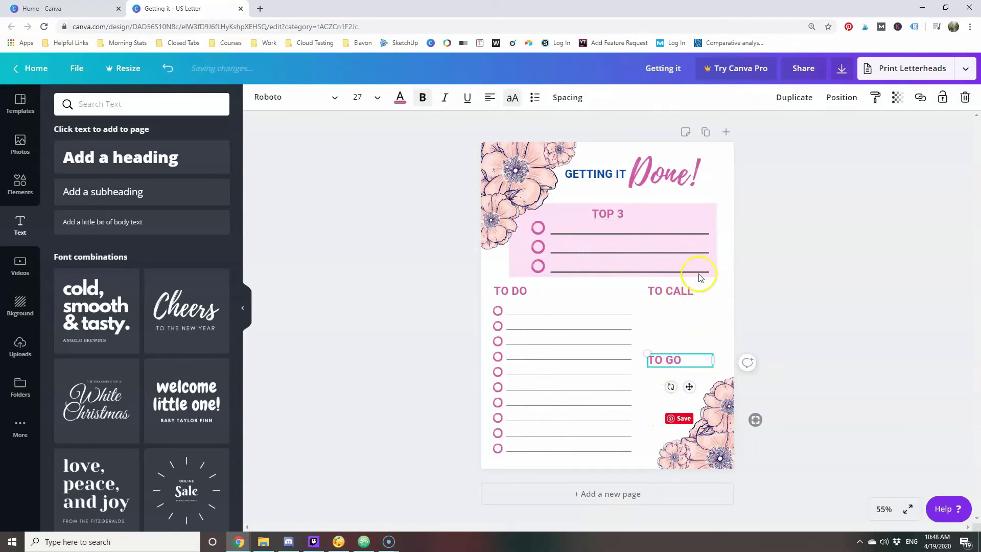
# Unlock the pink TOP 3 rectangle, bring its left edge in closer to the rings, and extend its bottom edge slightly.
pyautogui.click(685, 204)
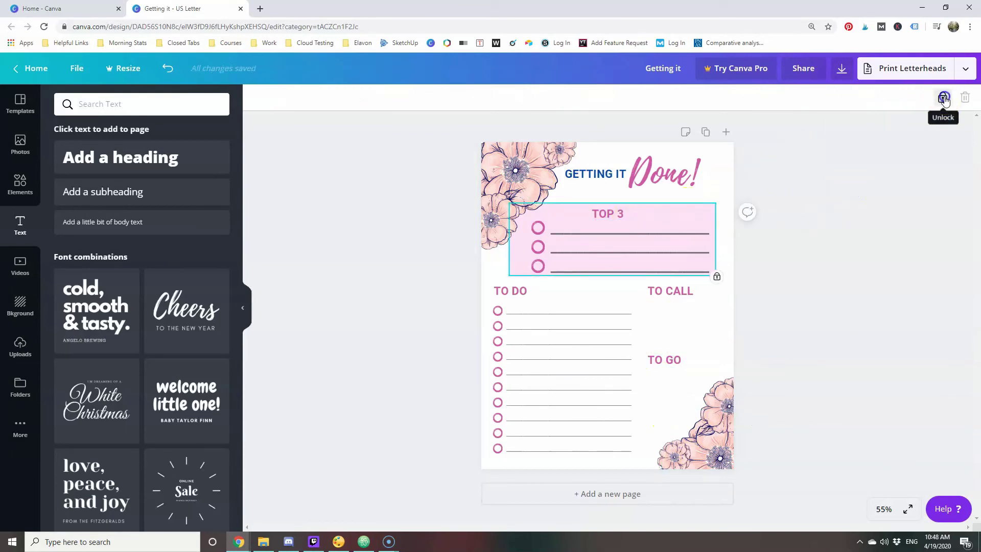
pyautogui.click(944, 99)
pyautogui.moveTo(511, 238); pyautogui.dragTo(522, 238)
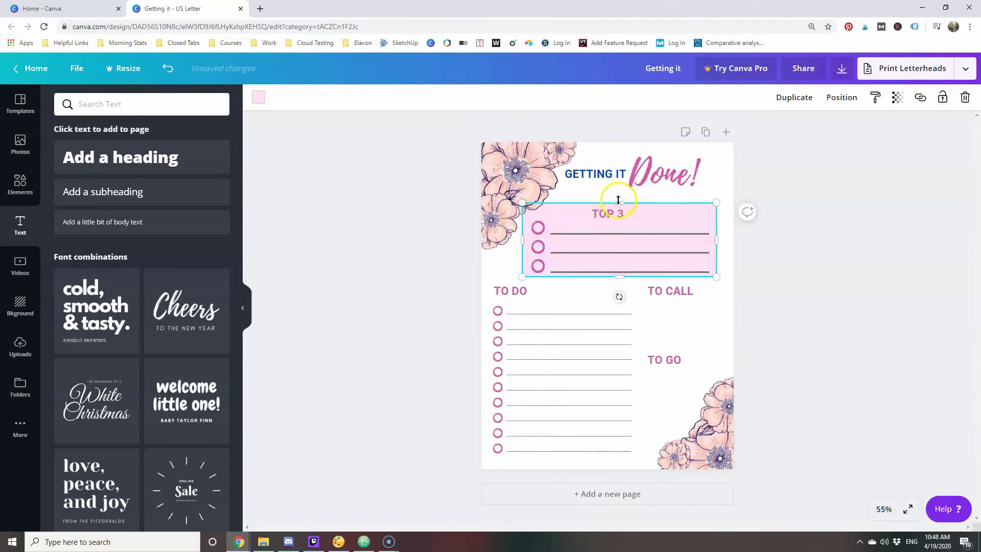
pyautogui.moveTo(621, 277); pyautogui.dragTo(621, 281)
# Lower the transparency value of the pink TOP 3 rectangle to about 54.
pyautogui.click(897, 98)
pyautogui.moveTo(865, 132); pyautogui.dragTo(851, 132)
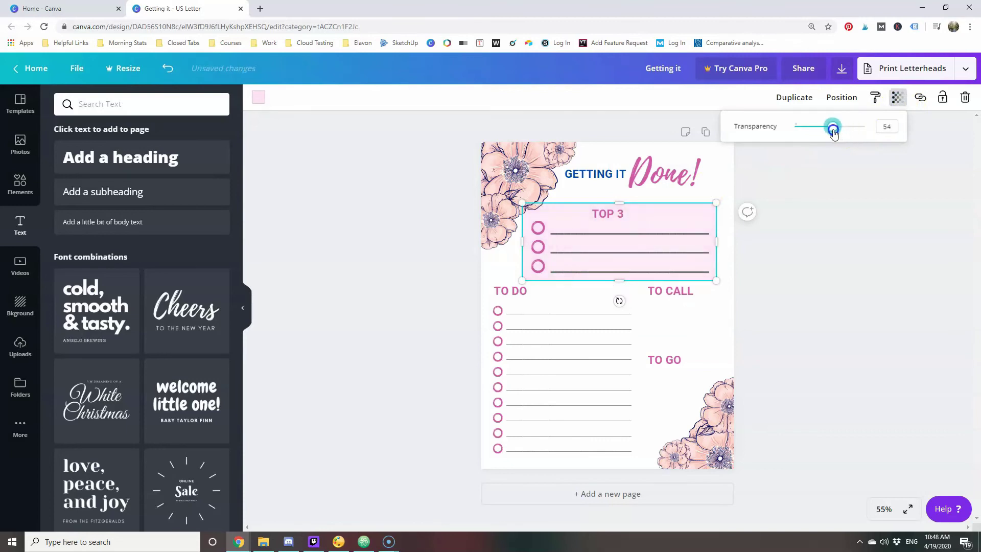
pyautogui.click(822, 179)
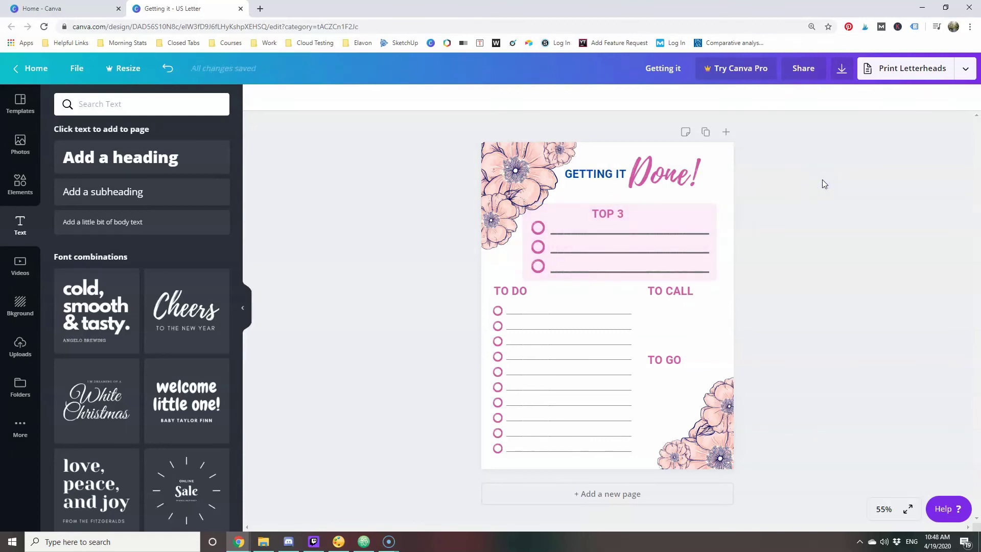
# Duplicate the pink TOP 3 rectangle and place resized copies as boxes under the TO CALL and TO GO headings.
pyautogui.click(698, 210)
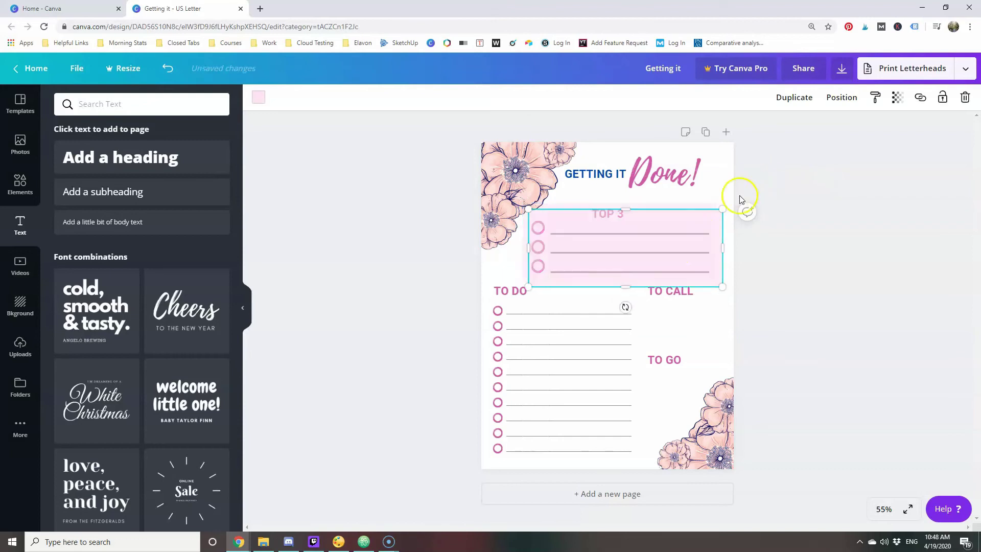
pyautogui.moveTo(691, 230); pyautogui.dragTo(773, 300)
pyautogui.moveTo(841, 317); pyautogui.dragTo(730, 307)
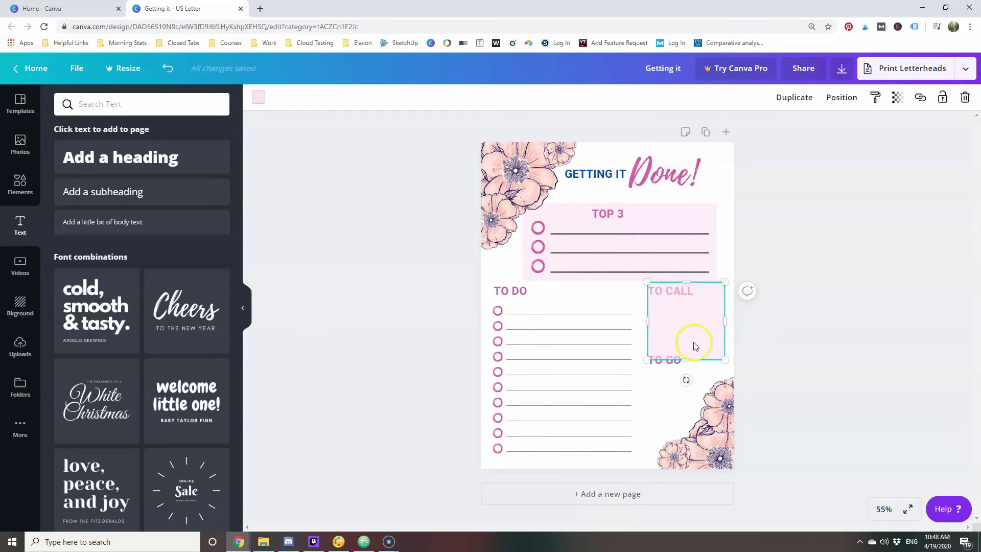
pyautogui.moveTo(687, 359)
pyautogui.mouseDown()
pyautogui.moveTo(687, 338)
pyautogui.moveTo(689, 346)
pyautogui.mouseUp()
pyautogui.moveTo(685, 285); pyautogui.dragTo(682, 442)
pyautogui.click(786, 393)
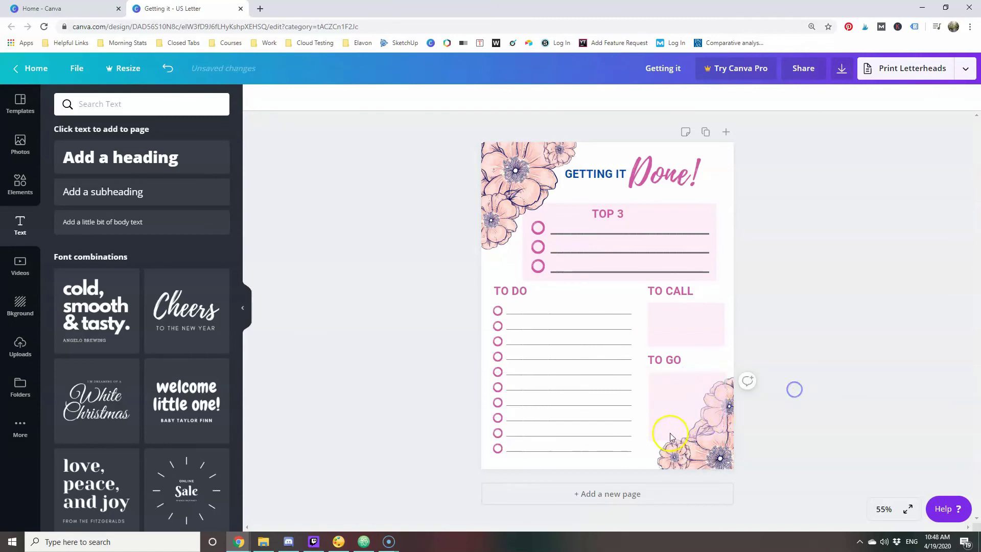
# Send the pink TO GO box to the back so it sits behind the corner flowers.
pyautogui.click(715, 417)
pyautogui.click(843, 98)
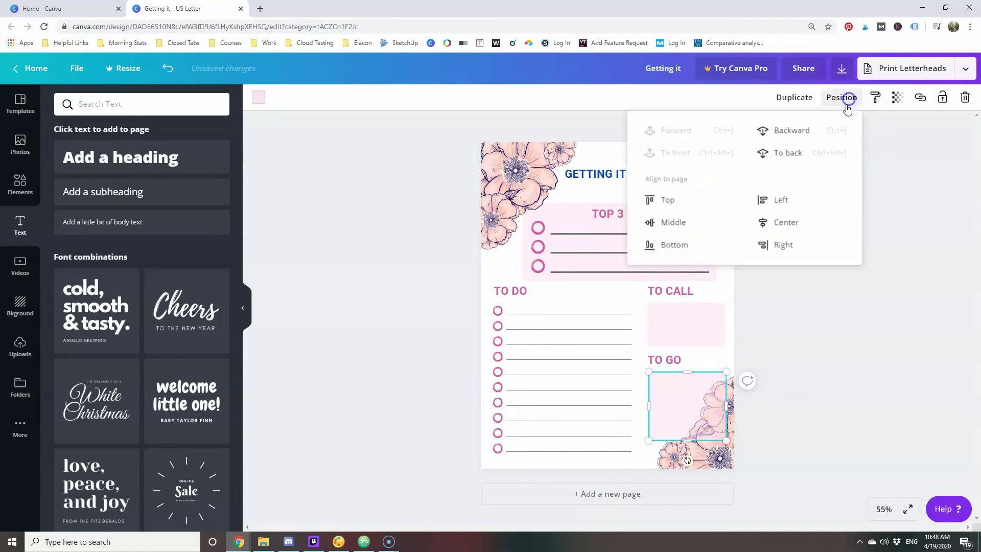
pyautogui.click(796, 153)
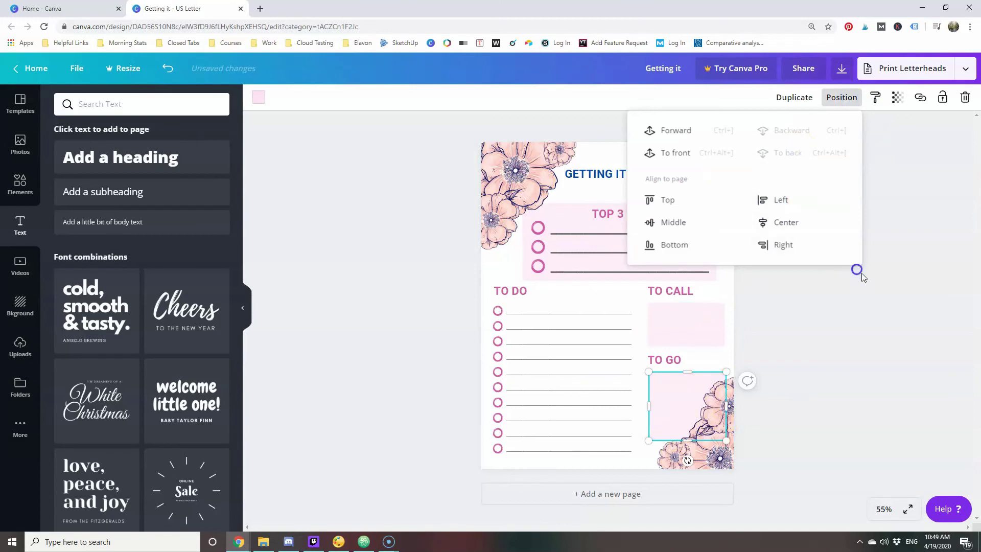
pyautogui.click(882, 284)
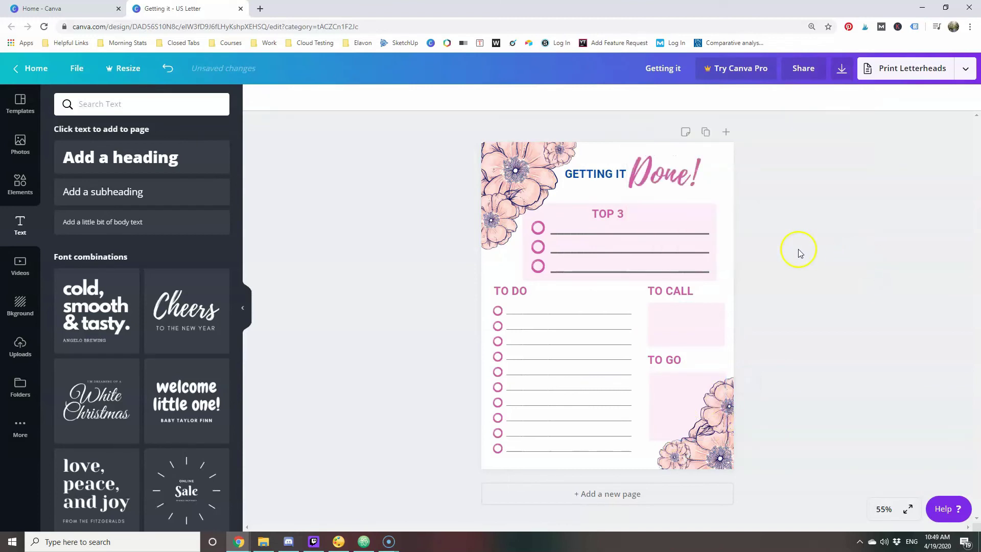
# Center the TOP 3 heading horizontally with the pink rectangle behind it.
pyautogui.moveTo(617, 213)
pyautogui.mouseDown()
pyautogui.moveTo(638, 214)
pyautogui.moveTo(574, 214)
pyautogui.moveTo(633, 215)
pyautogui.mouseUp()
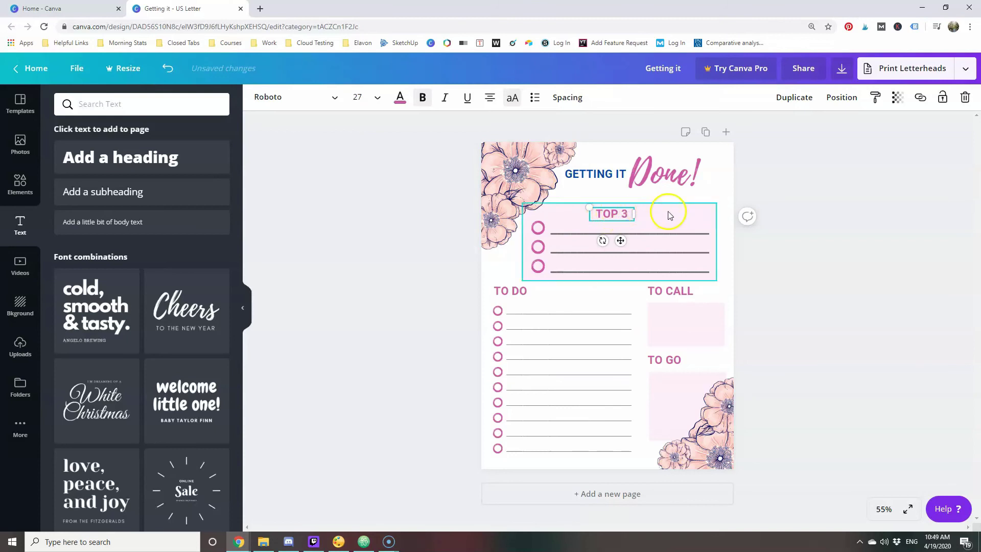
pyautogui.click(699, 212)
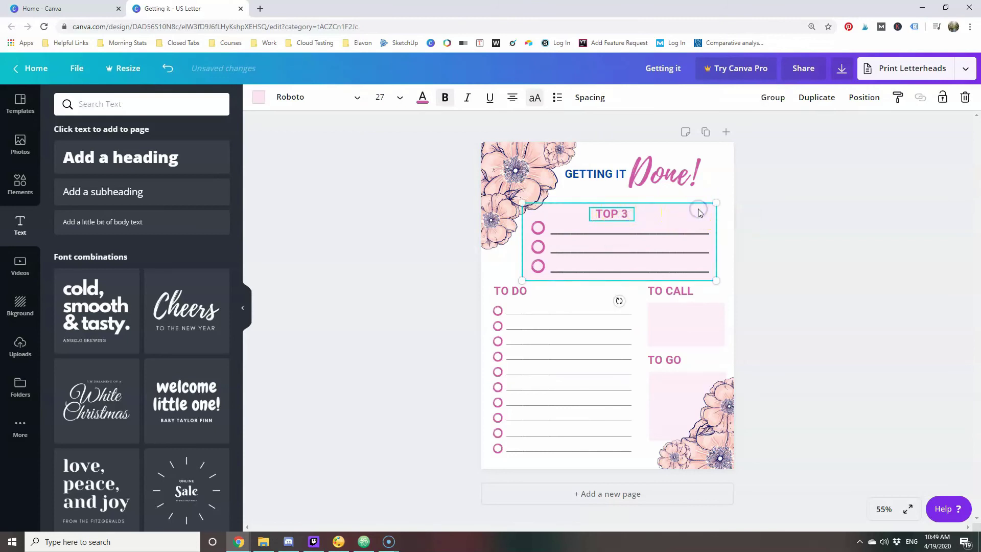
pyautogui.click(869, 97)
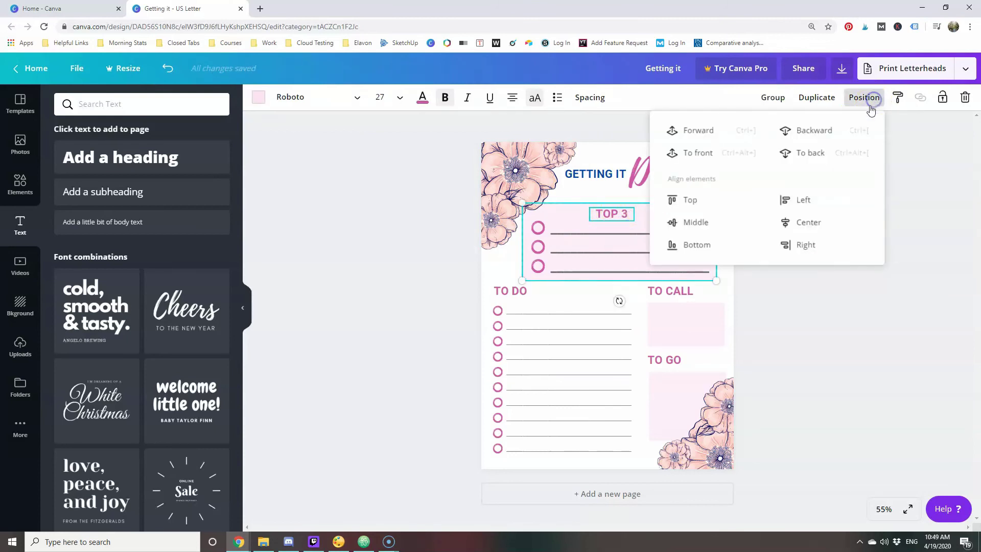
pyautogui.click(813, 223)
pyautogui.click(393, 232)
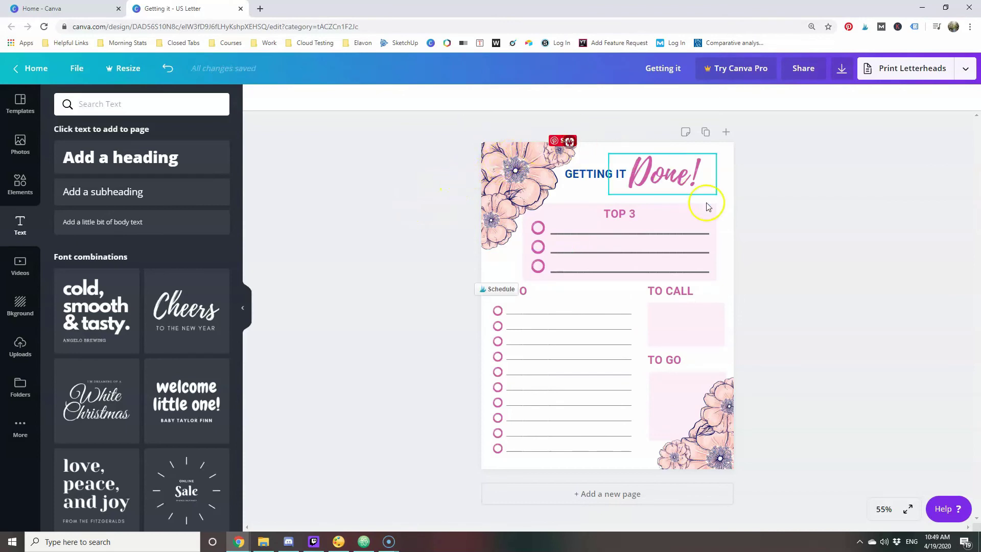
pyautogui.click(678, 296)
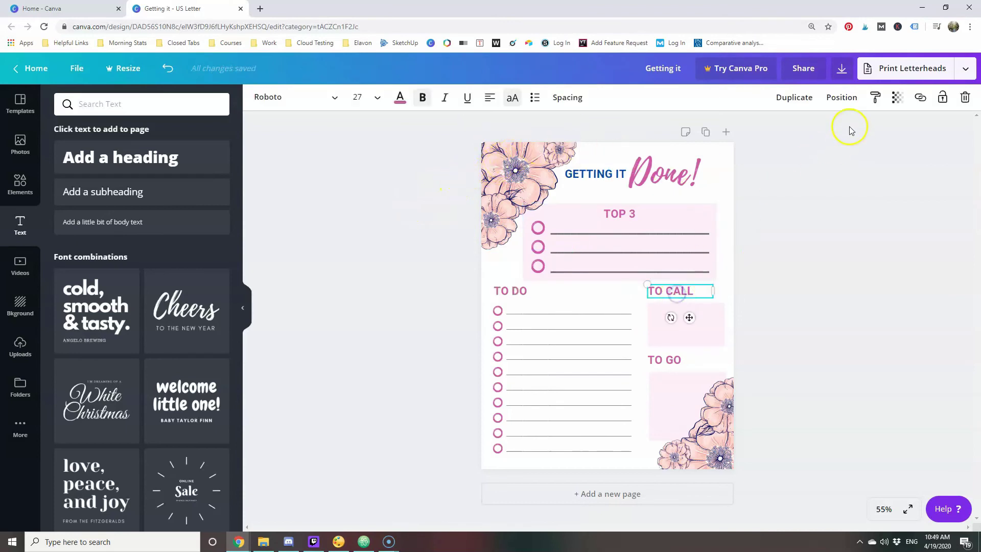
pyautogui.click(794, 97)
pyautogui.moveTo(682, 298); pyautogui.dragTo(583, 463)
pyautogui.doubleClick(584, 463)
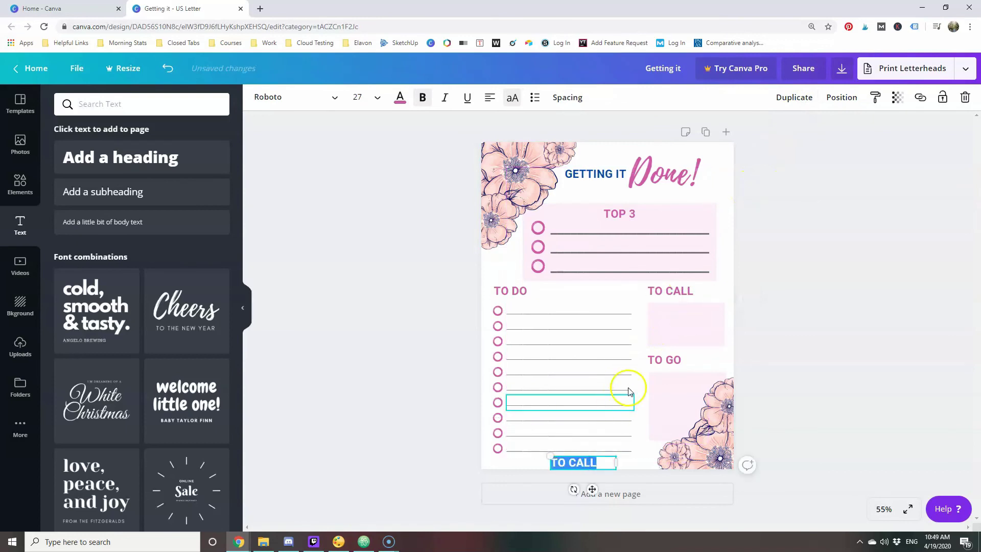
pyautogui.write('WWW.YOU')
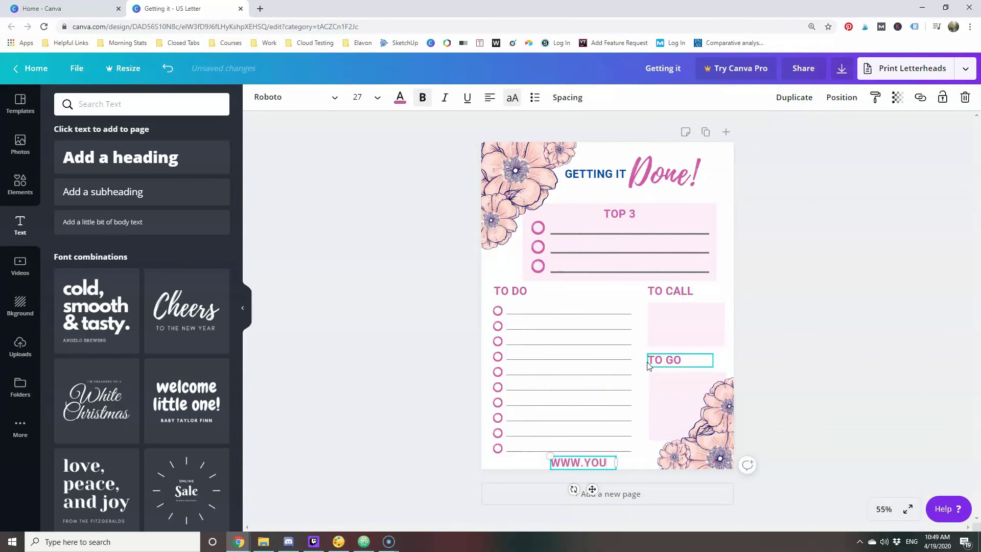
pyautogui.write('R BLOG.COM')
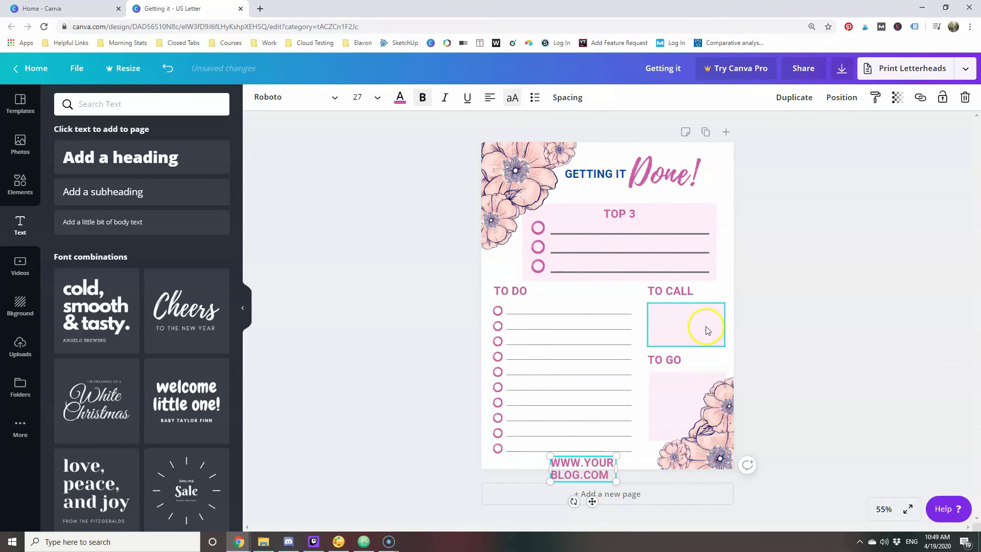
pyautogui.moveTo(616, 468); pyautogui.dragTo(687, 466)
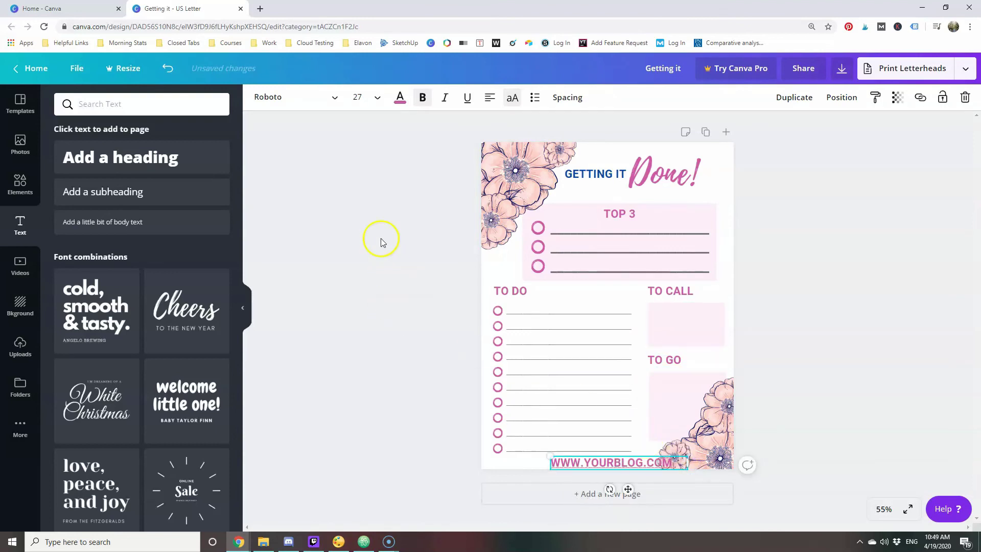
# Reduce the font size of the web address to 16.
pyautogui.click(359, 97)
pyautogui.click(367, 191)
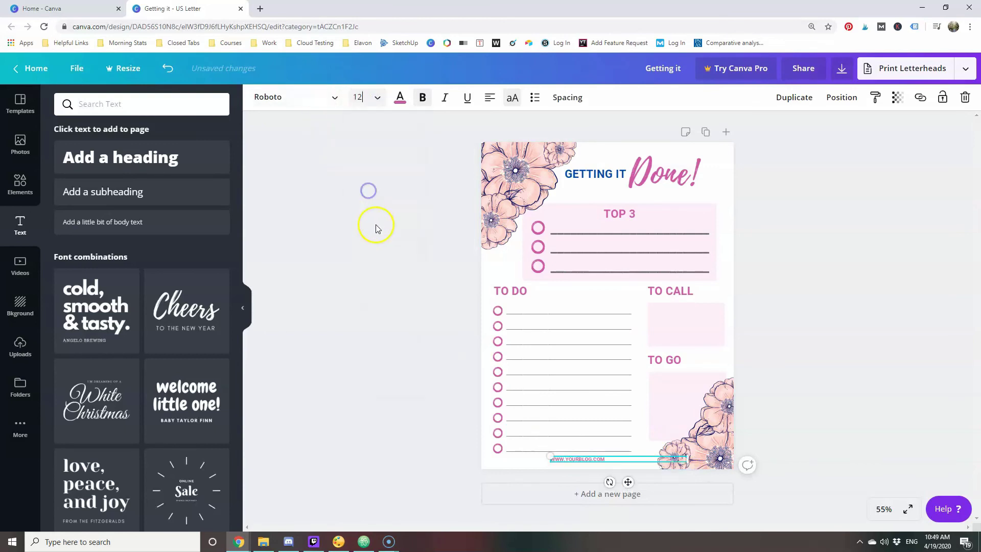
pyautogui.click(356, 97)
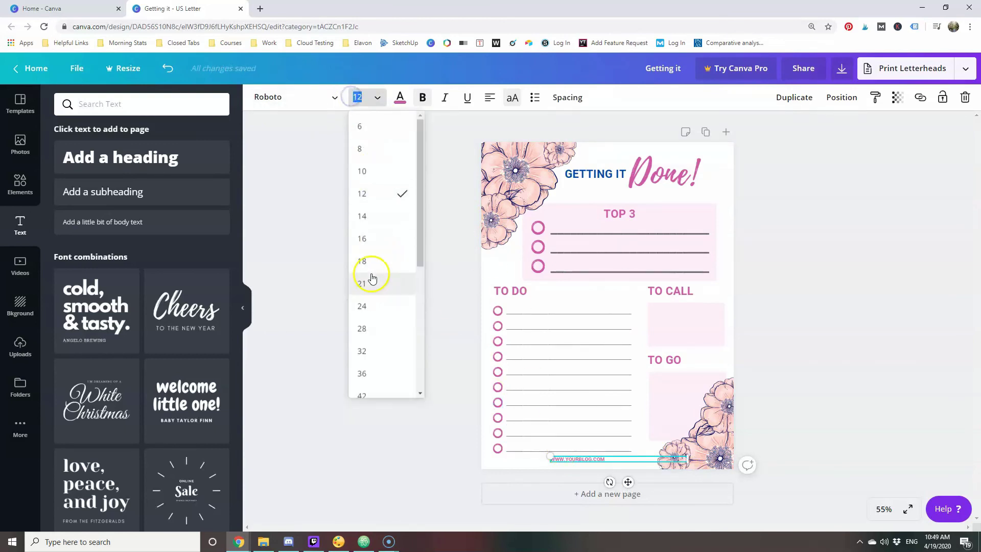
pyautogui.click(371, 238)
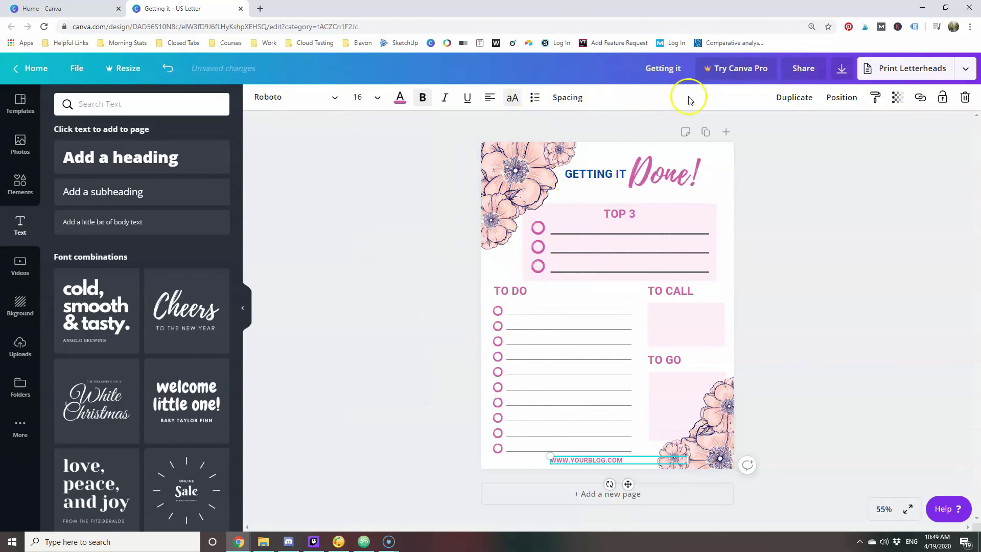
# Center the web address box on the page, with its text center-aligned at font size 8.
pyautogui.click(841, 97)
pyautogui.click(773, 223)
pyautogui.click(489, 98)
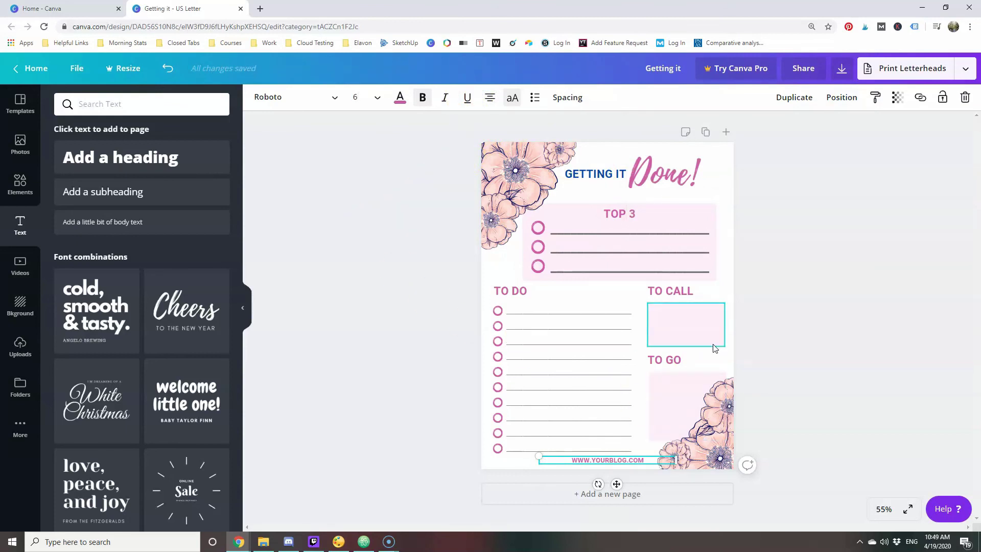
pyautogui.click(615, 449)
pyautogui.click(462, 499)
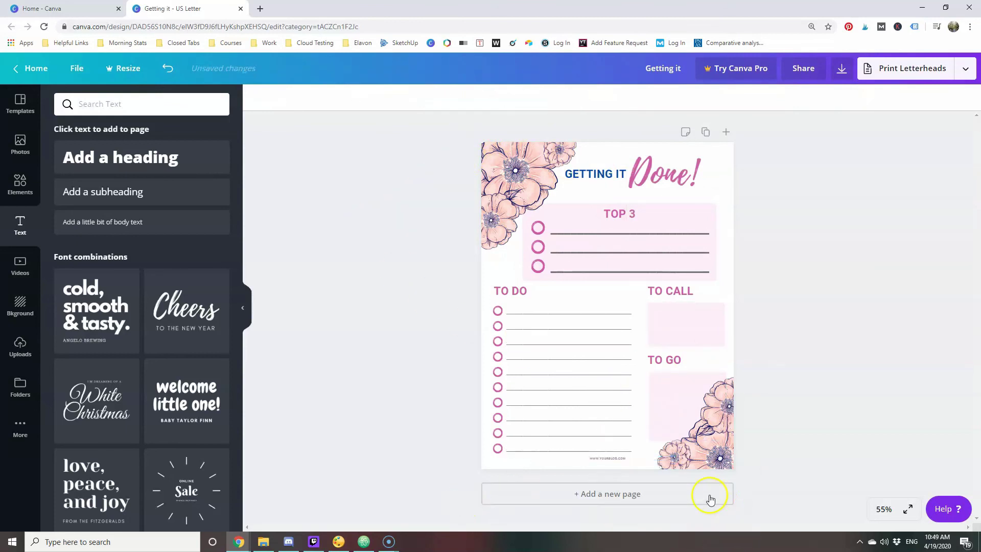
# Undo the web address edits and the move, back to the plain copy of the TO CALL heading.
pyautogui.click(615, 458)
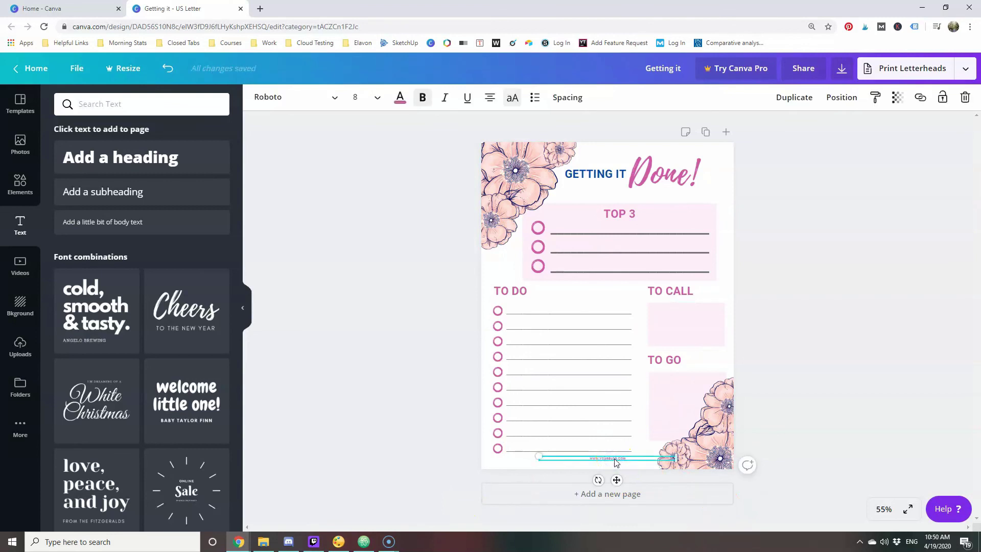
pyautogui.click(169, 72)
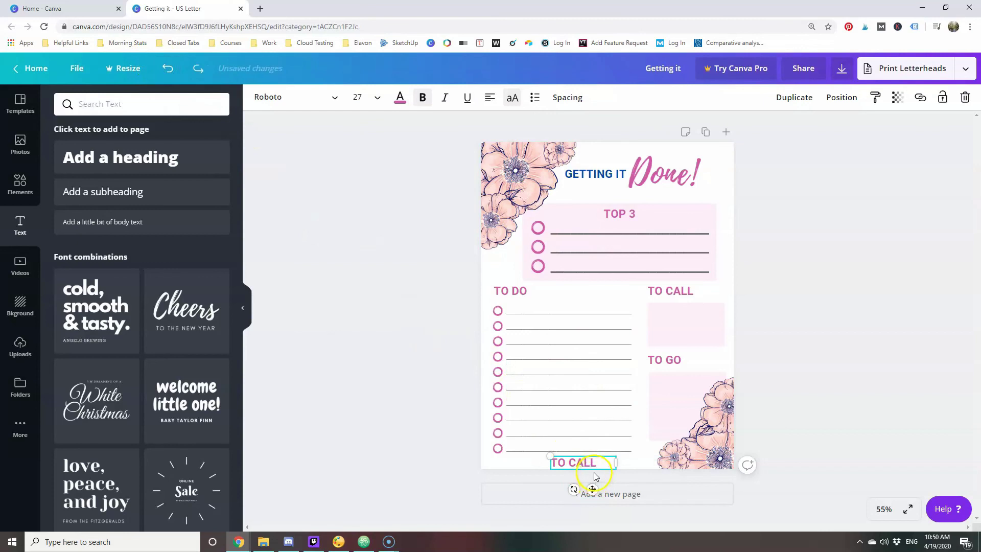
pyautogui.hotkey('ctrl', 'z')
pyautogui.moveTo(696, 296); pyautogui.dragTo(596, 453)
pyautogui.doubleClick(582, 457)
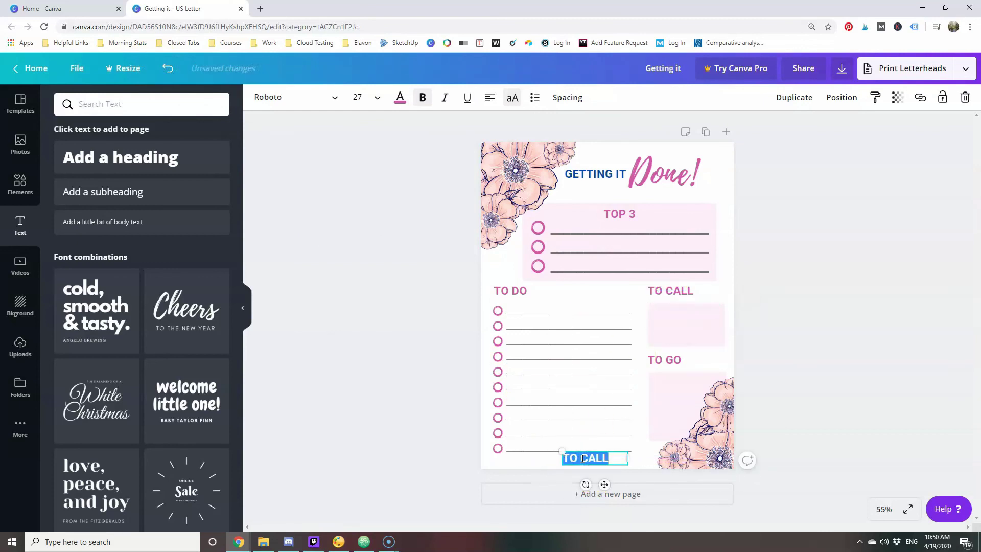
pyautogui.write('www.your blog')
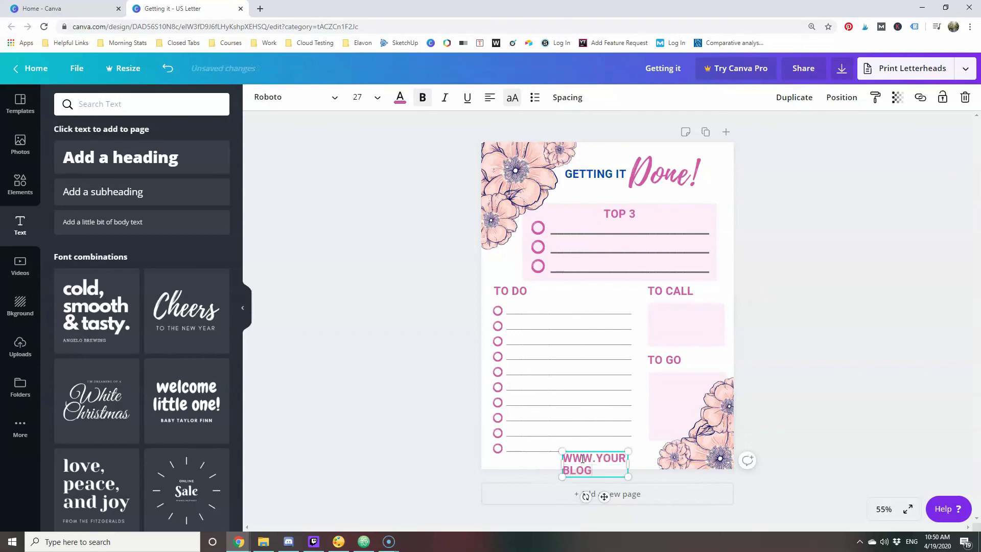
pyautogui.moveTo(629, 463); pyautogui.dragTo(686, 461)
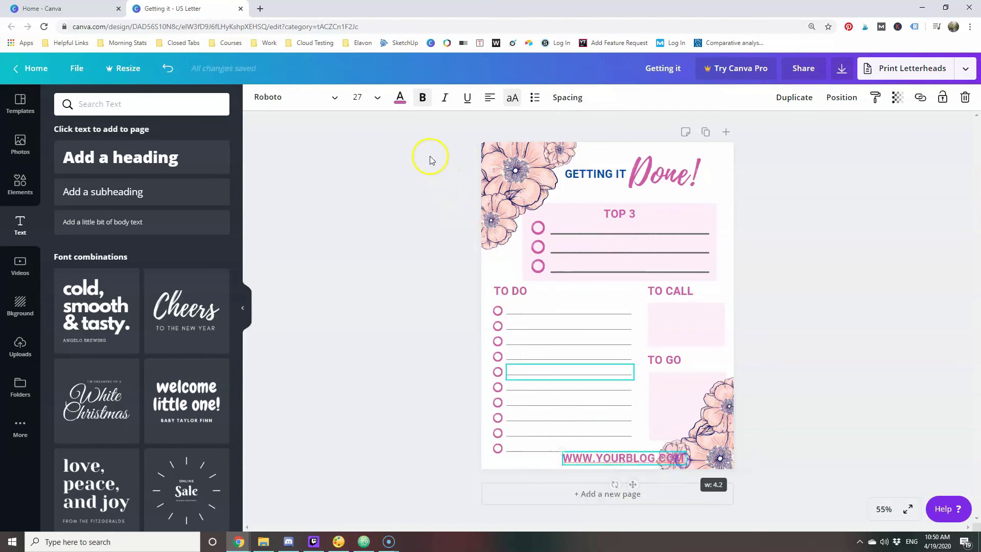
# Set the web address text to font size 14 and center-align it.
pyautogui.click(372, 97)
pyautogui.click(366, 215)
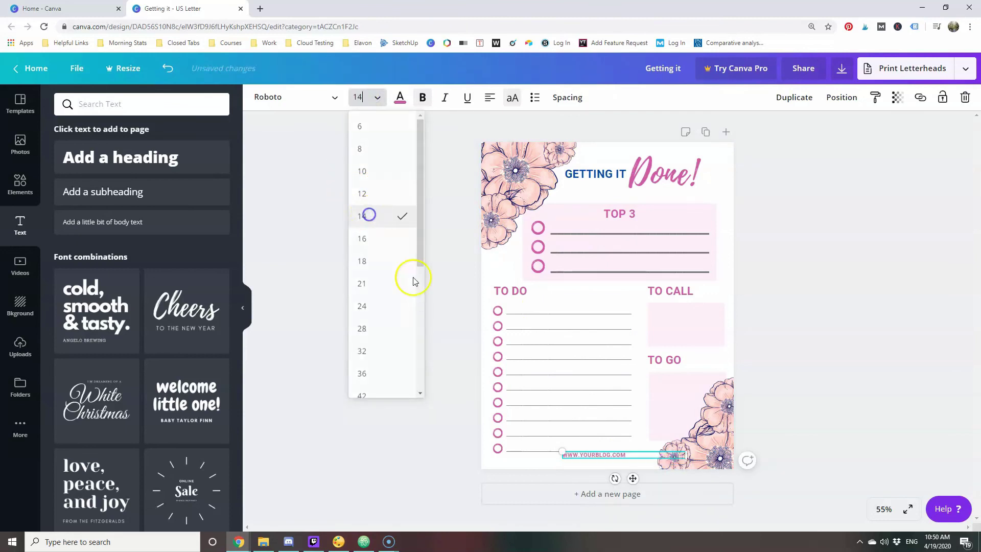
pyautogui.click(489, 97)
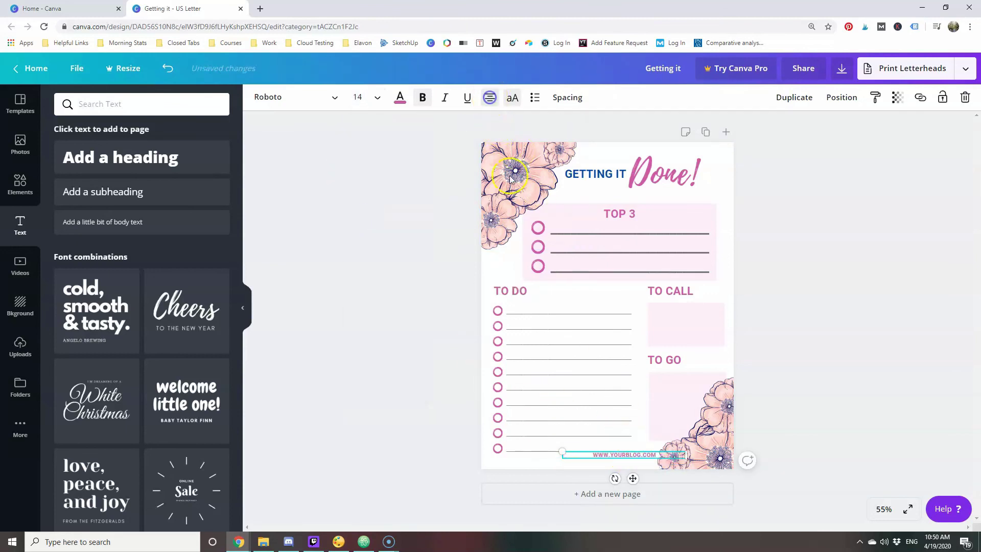
# Center the web address box horizontally on the page and move it slightly down, clear of the last TO DO line.
pyautogui.click(829, 98)
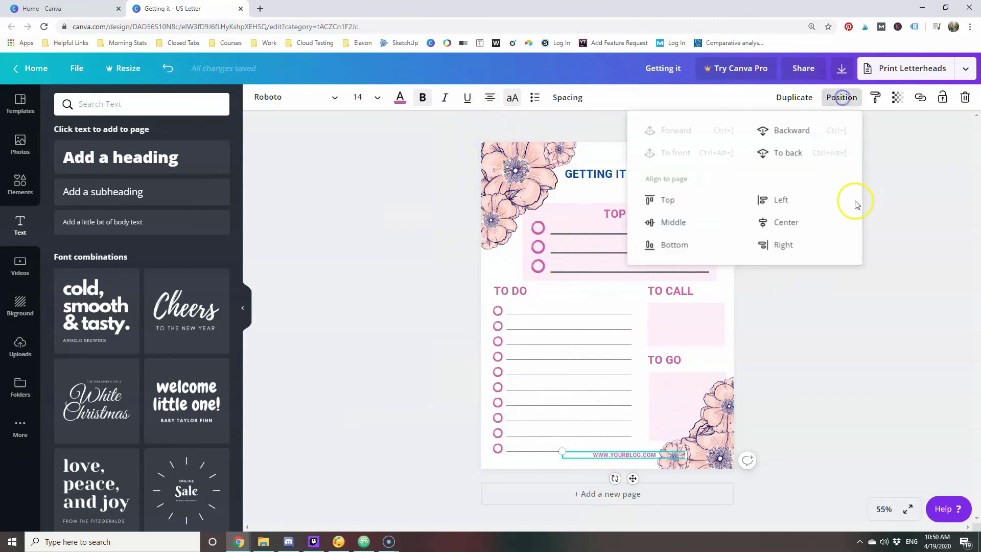
pyautogui.click(802, 223)
pyautogui.moveTo(615, 452); pyautogui.dragTo(618, 455)
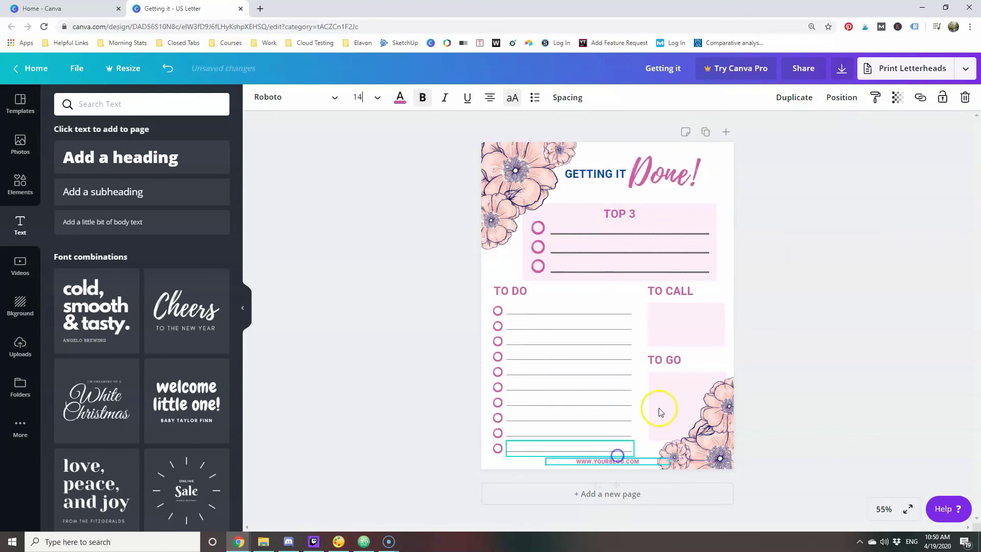
pyautogui.click(807, 327)
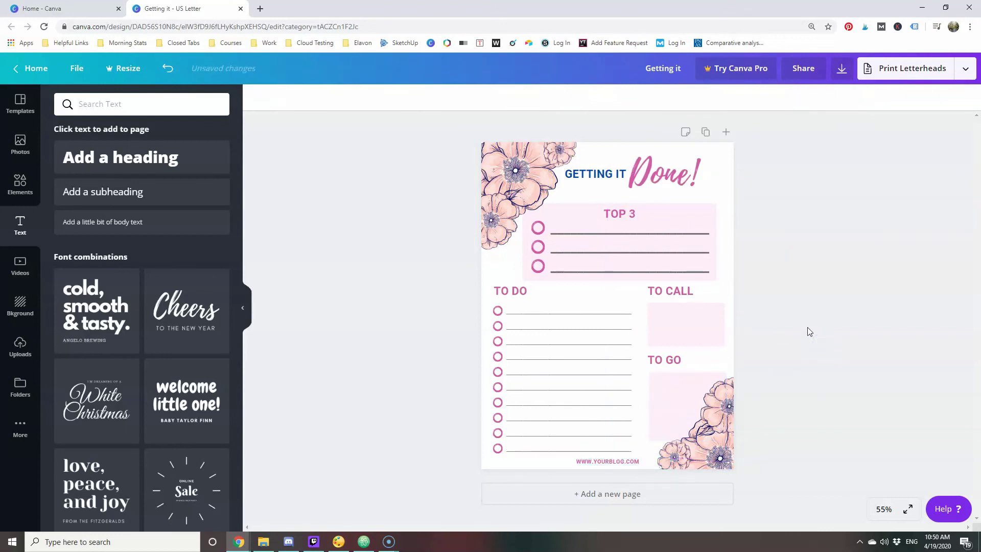
# Open the download options for the finished page.
pyautogui.click(963, 70)
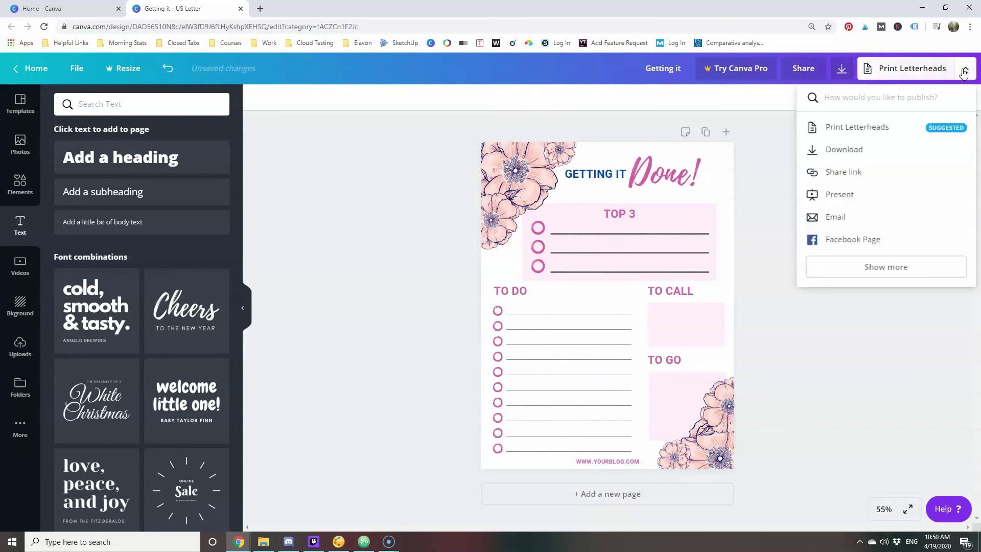
pyautogui.click(843, 149)
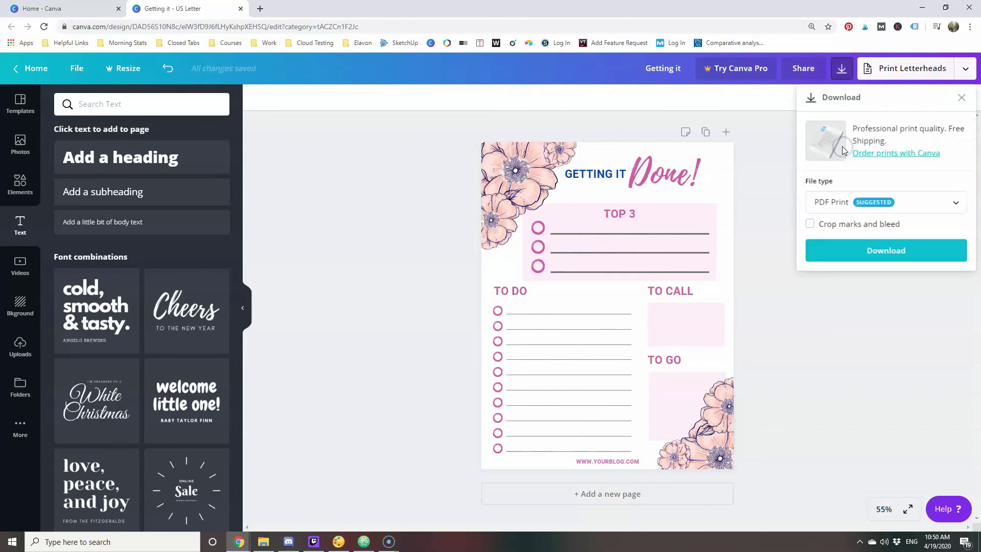